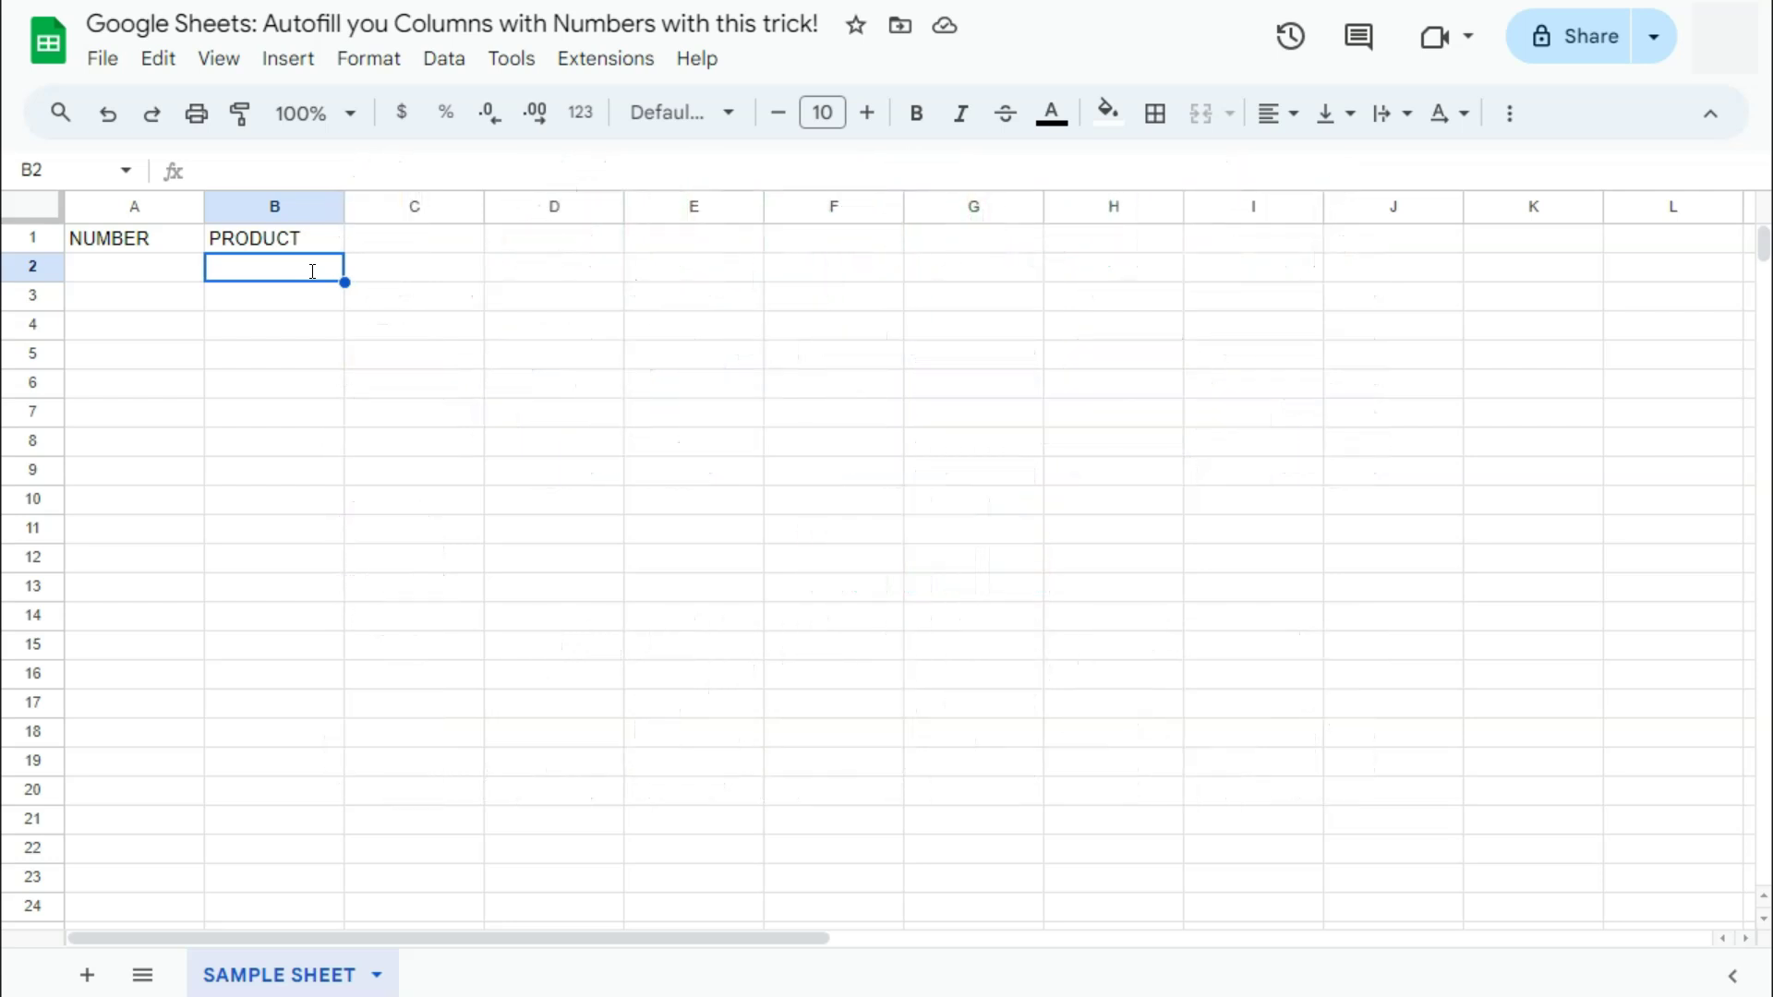
Step: Enter Lipstick, Eyeshadow and Concealer down the PRODUCT column
{"action": "type", "text": "Lipstick"}
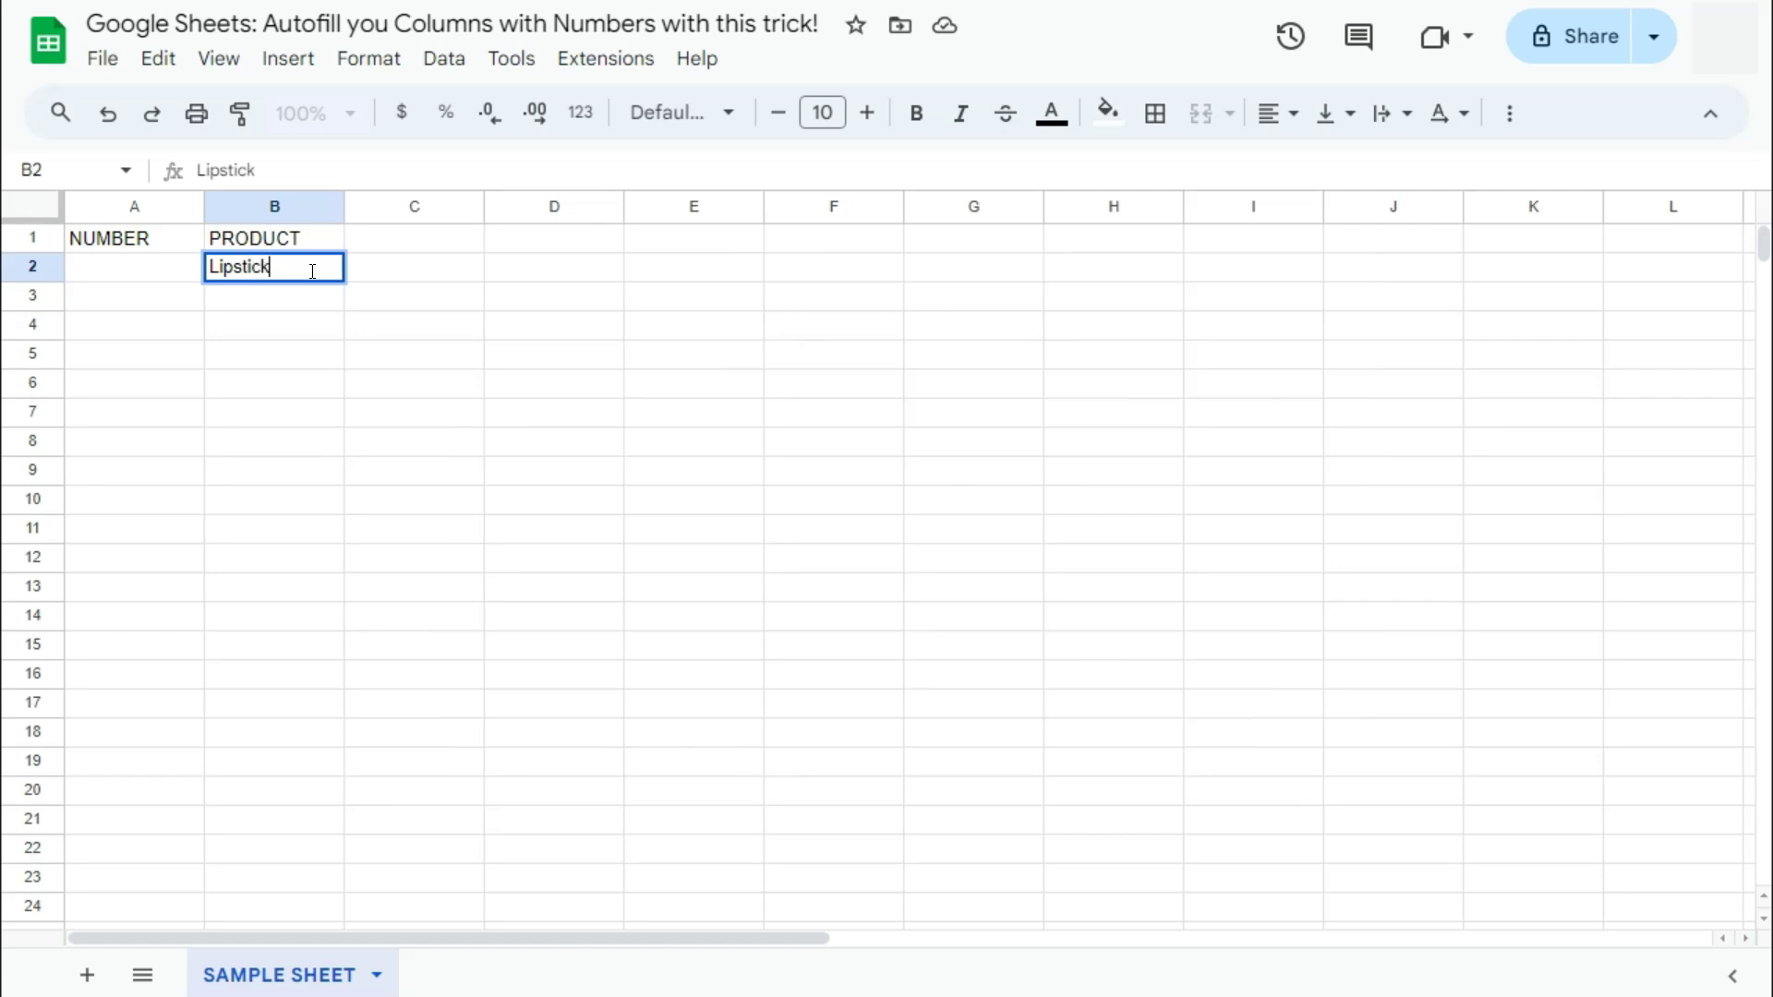
{"action": "key", "text": "Return"}
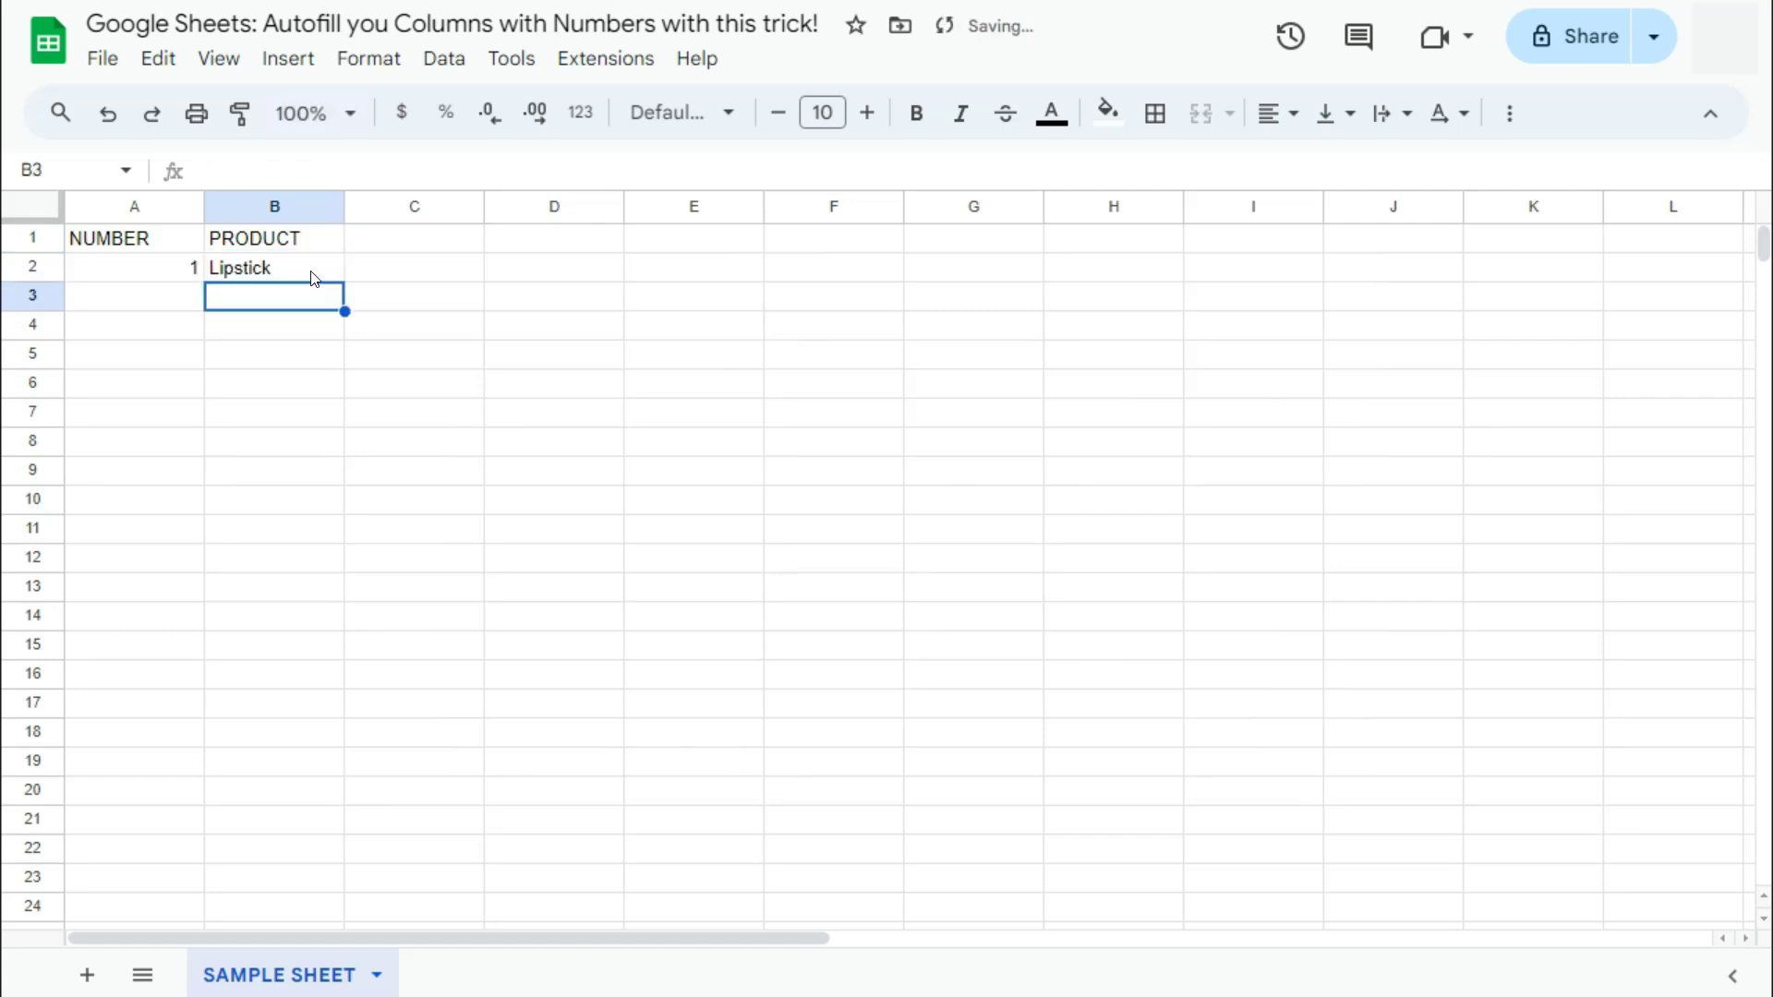
{"action": "type", "text": "Eyeshado"}
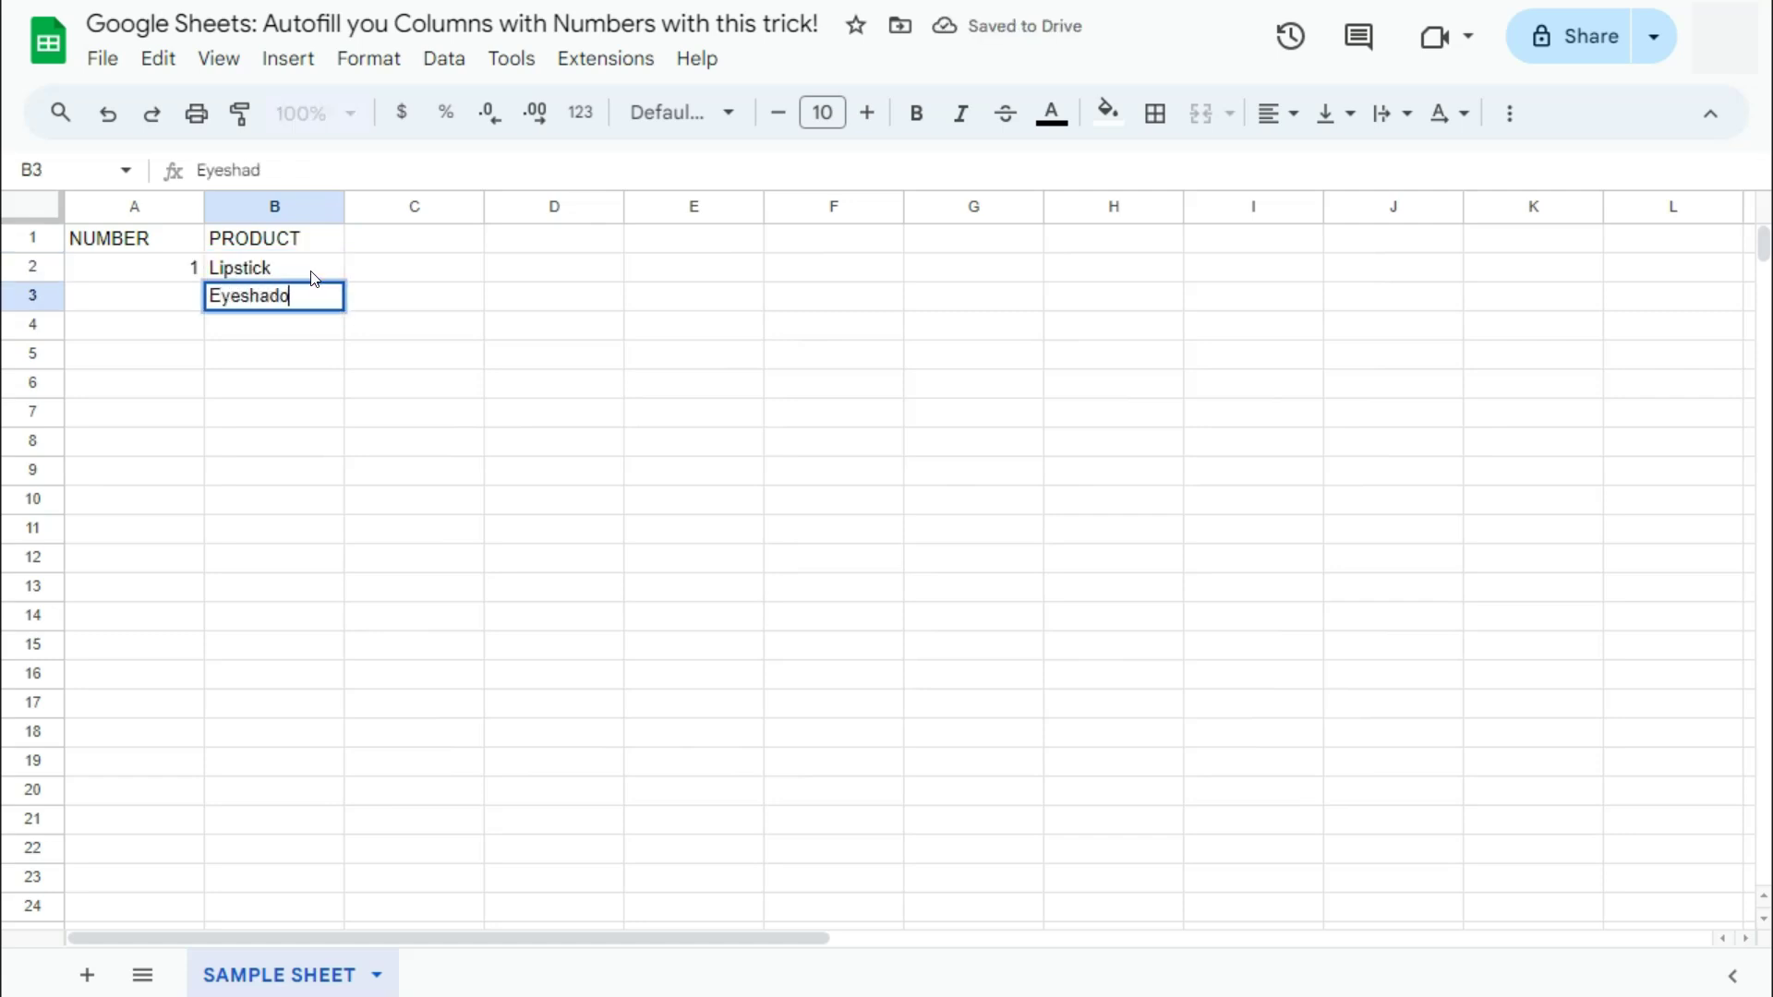
{"action": "type", "text": "w"}
{"action": "key", "text": "Return"}
{"action": "type", "text": "Concealer"}
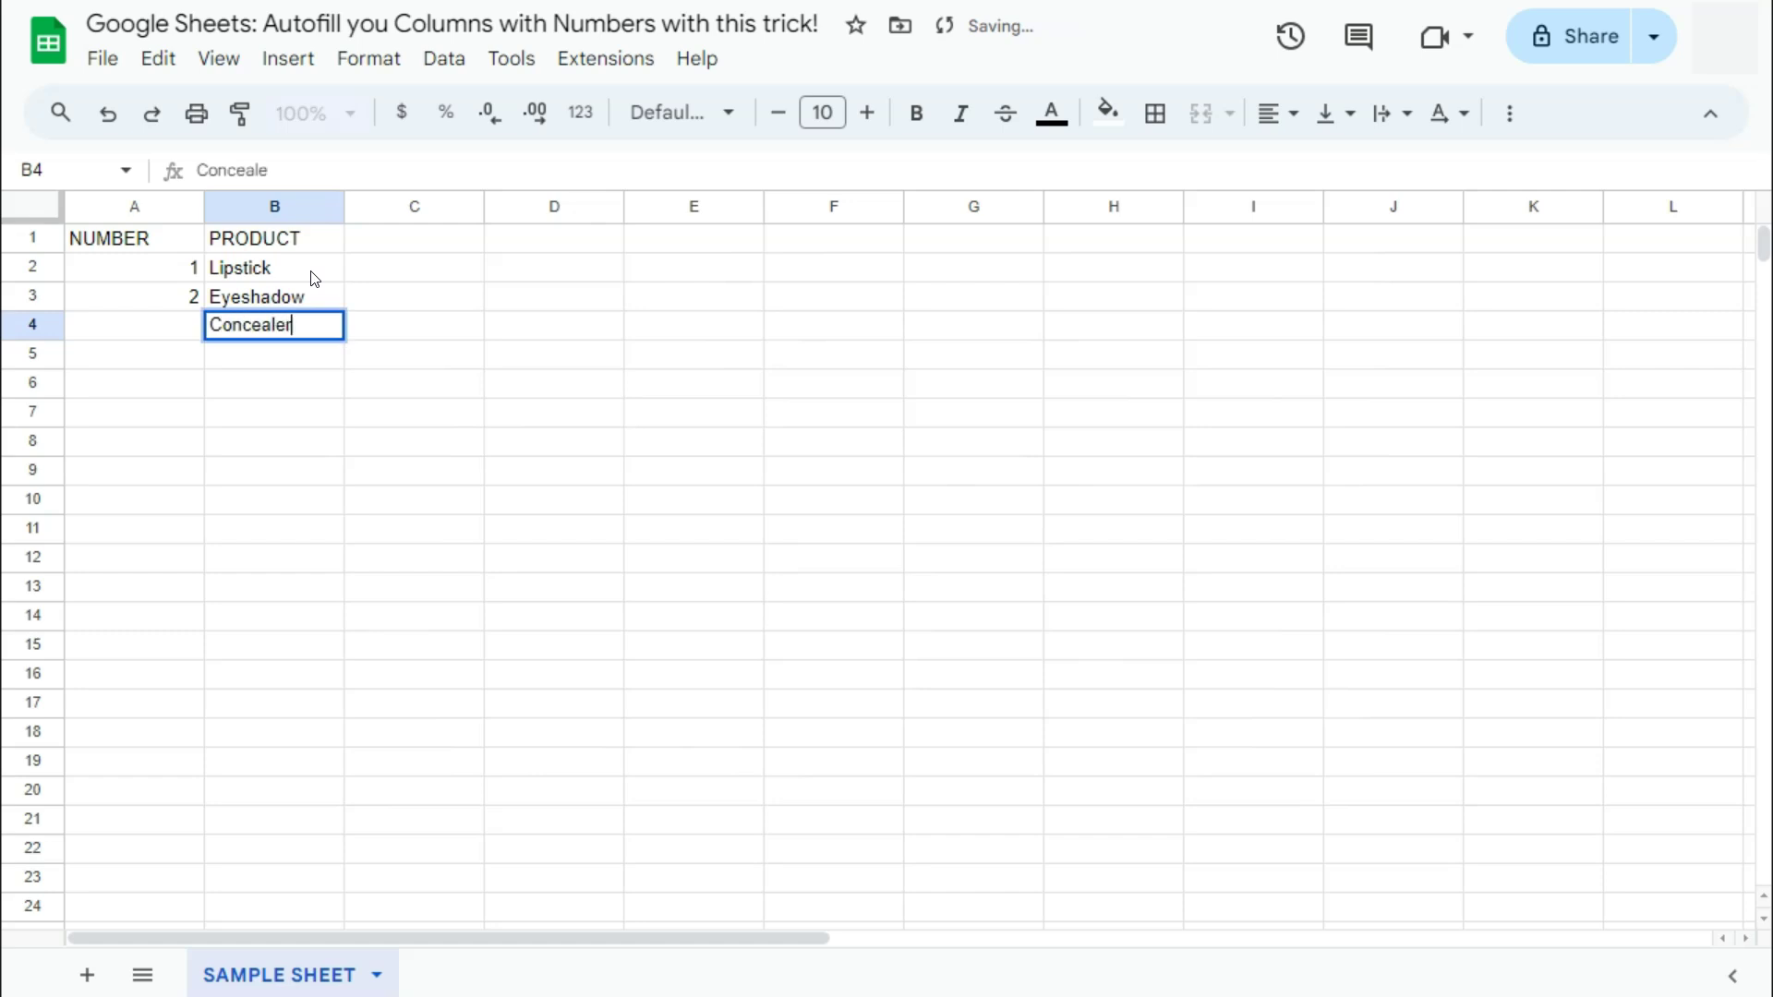
{"action": "key", "text": "Return"}
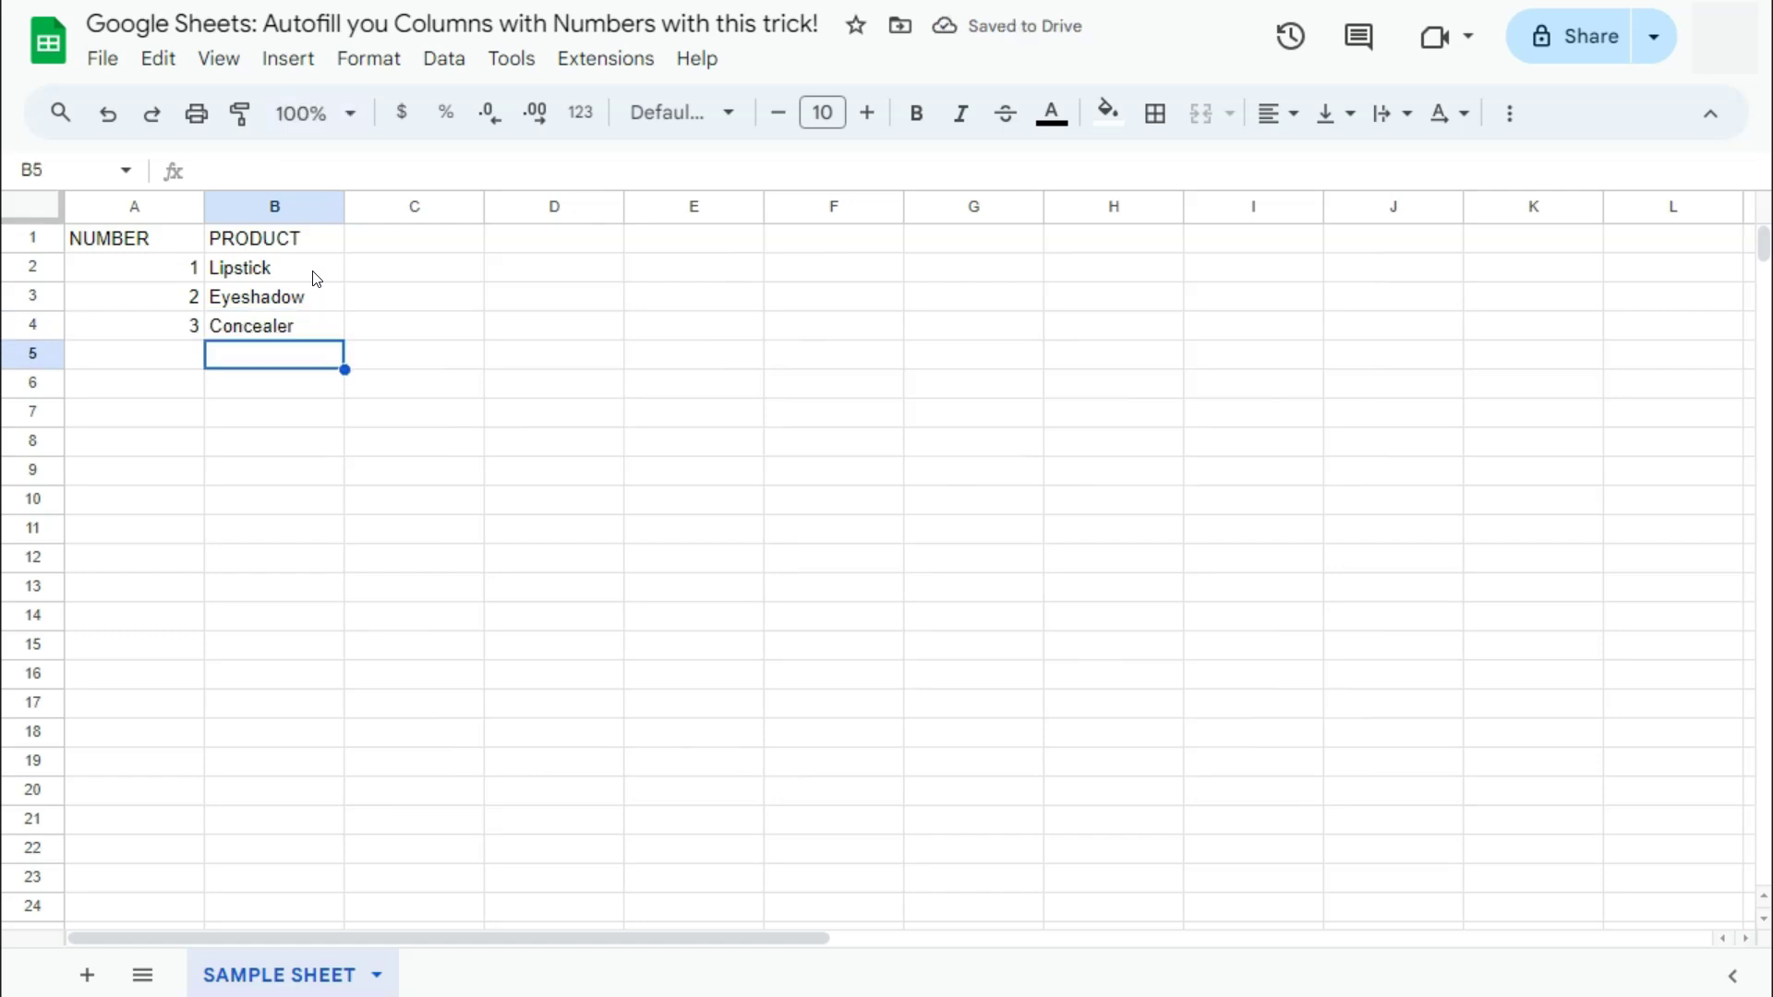
Step: Put the test formula =row(D1) in cell D2 so it shows 1
{"action": "left_click", "coordinate": [526, 266]}
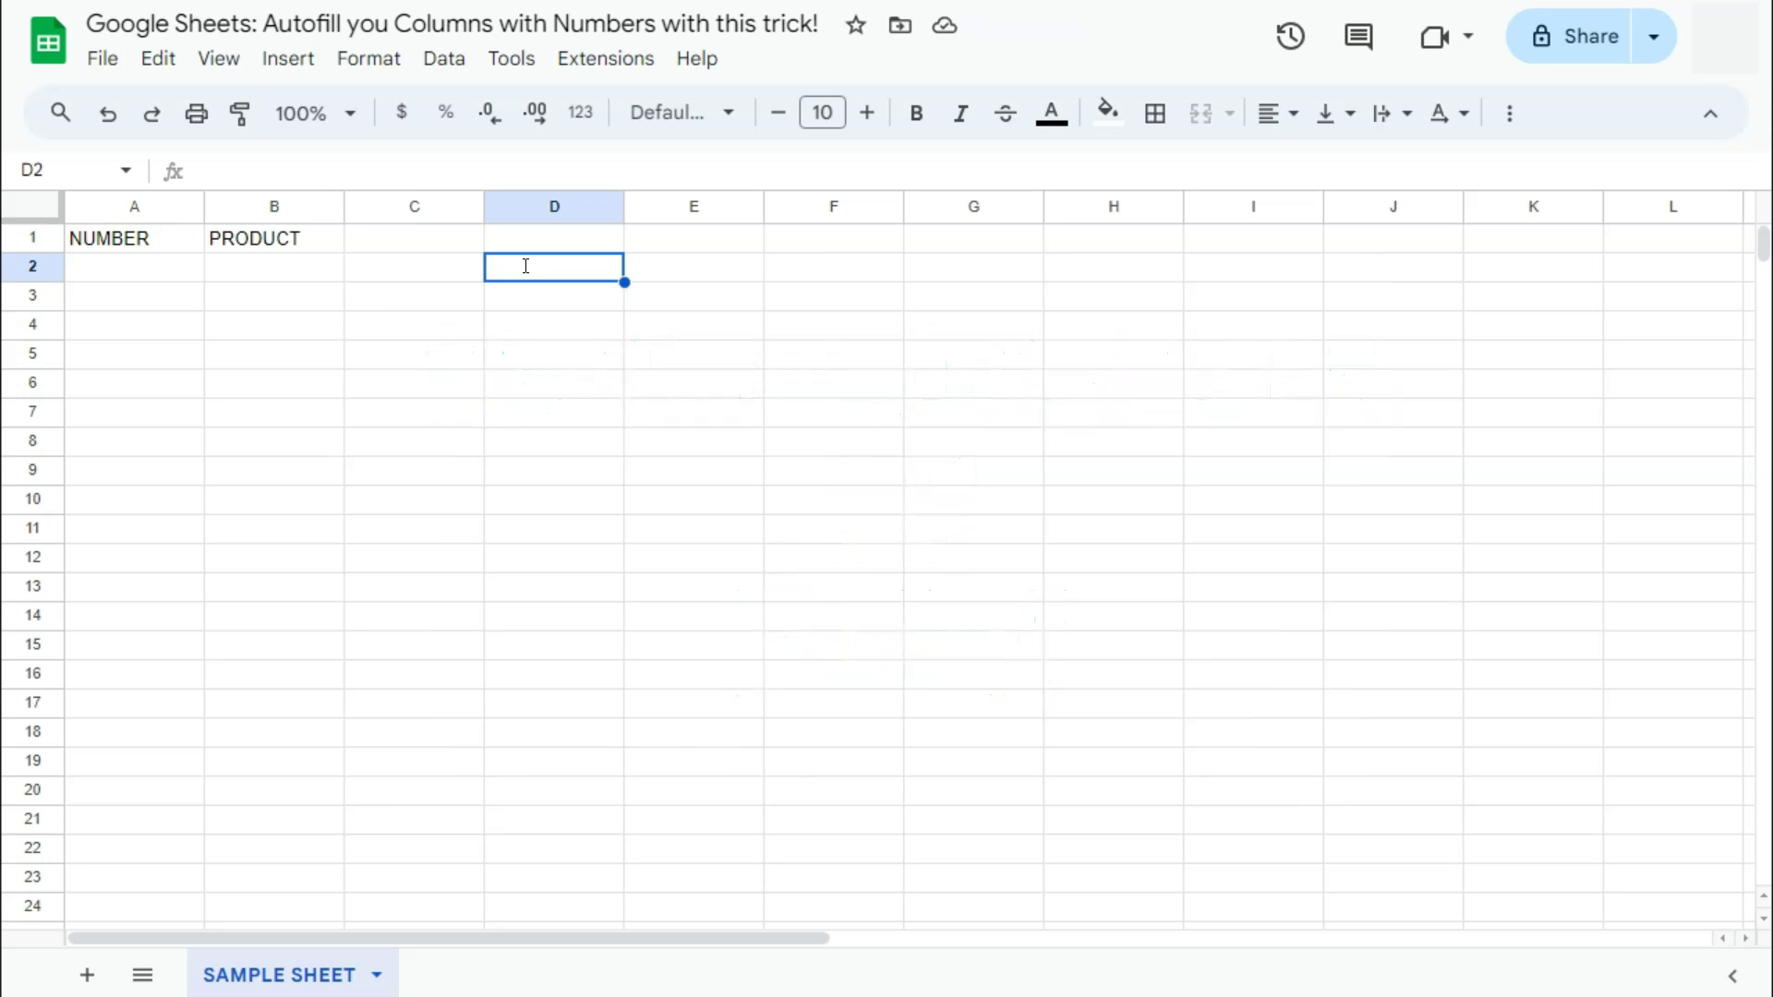
{"action": "type", "text": "=row"}
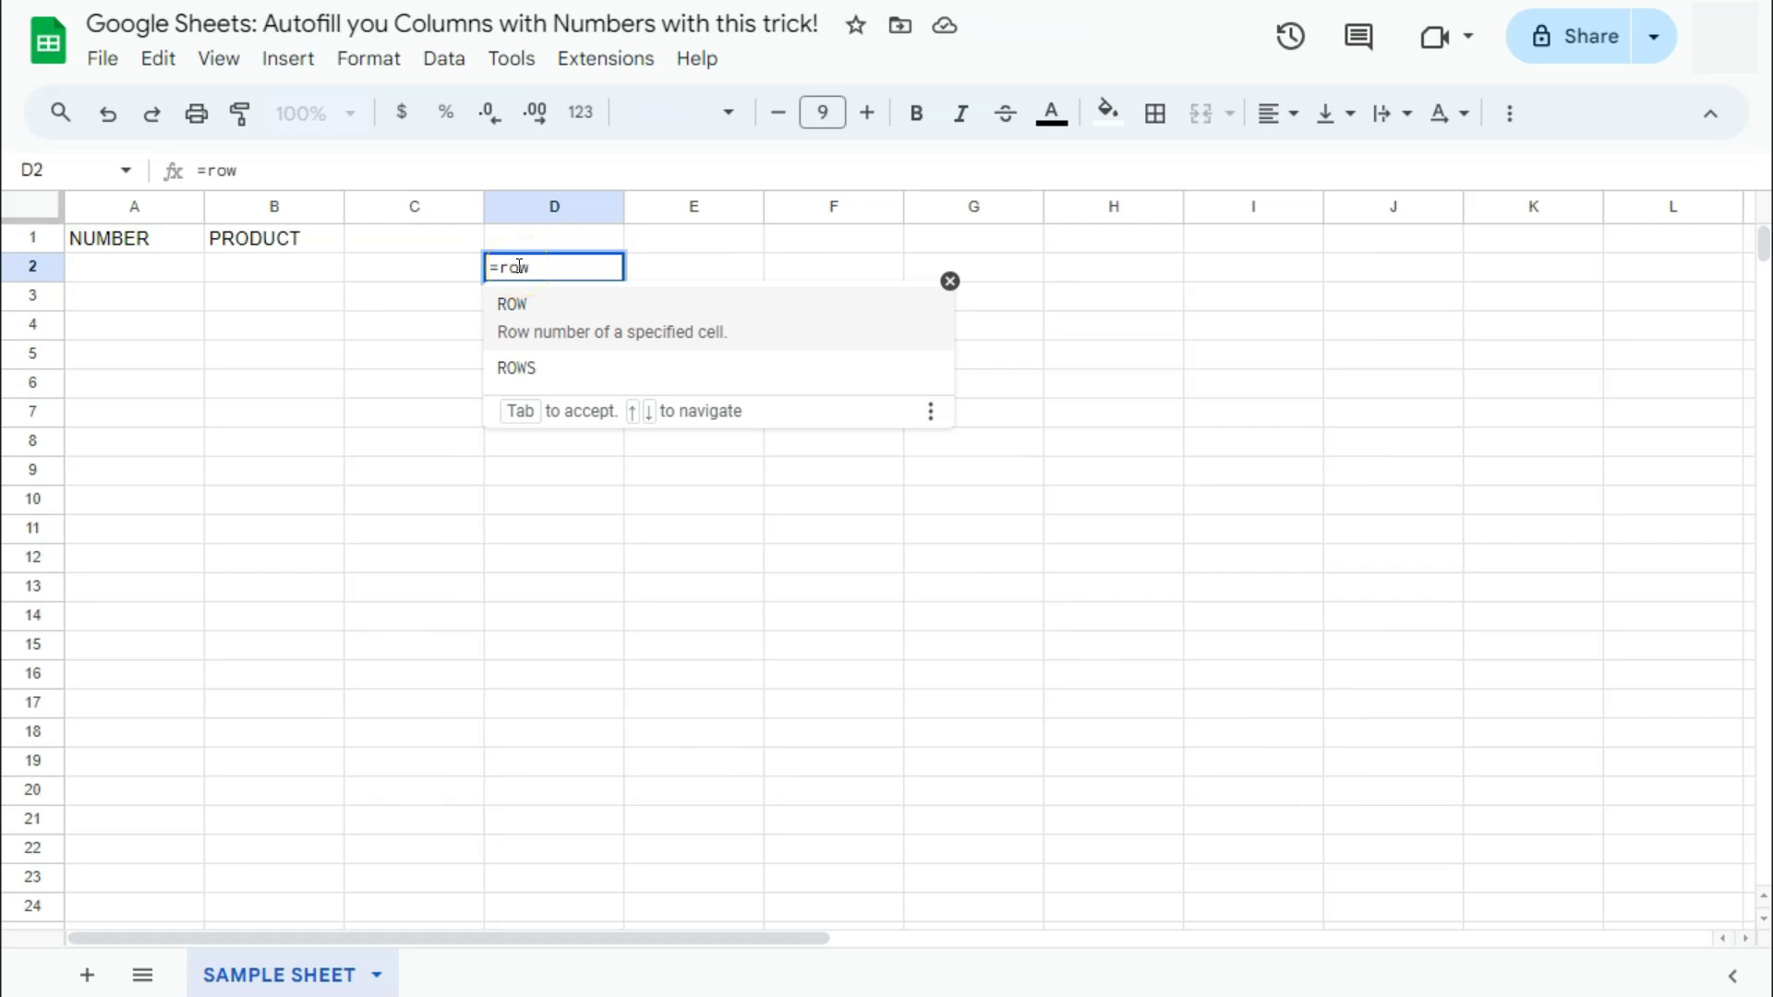
{"action": "type", "text": "("}
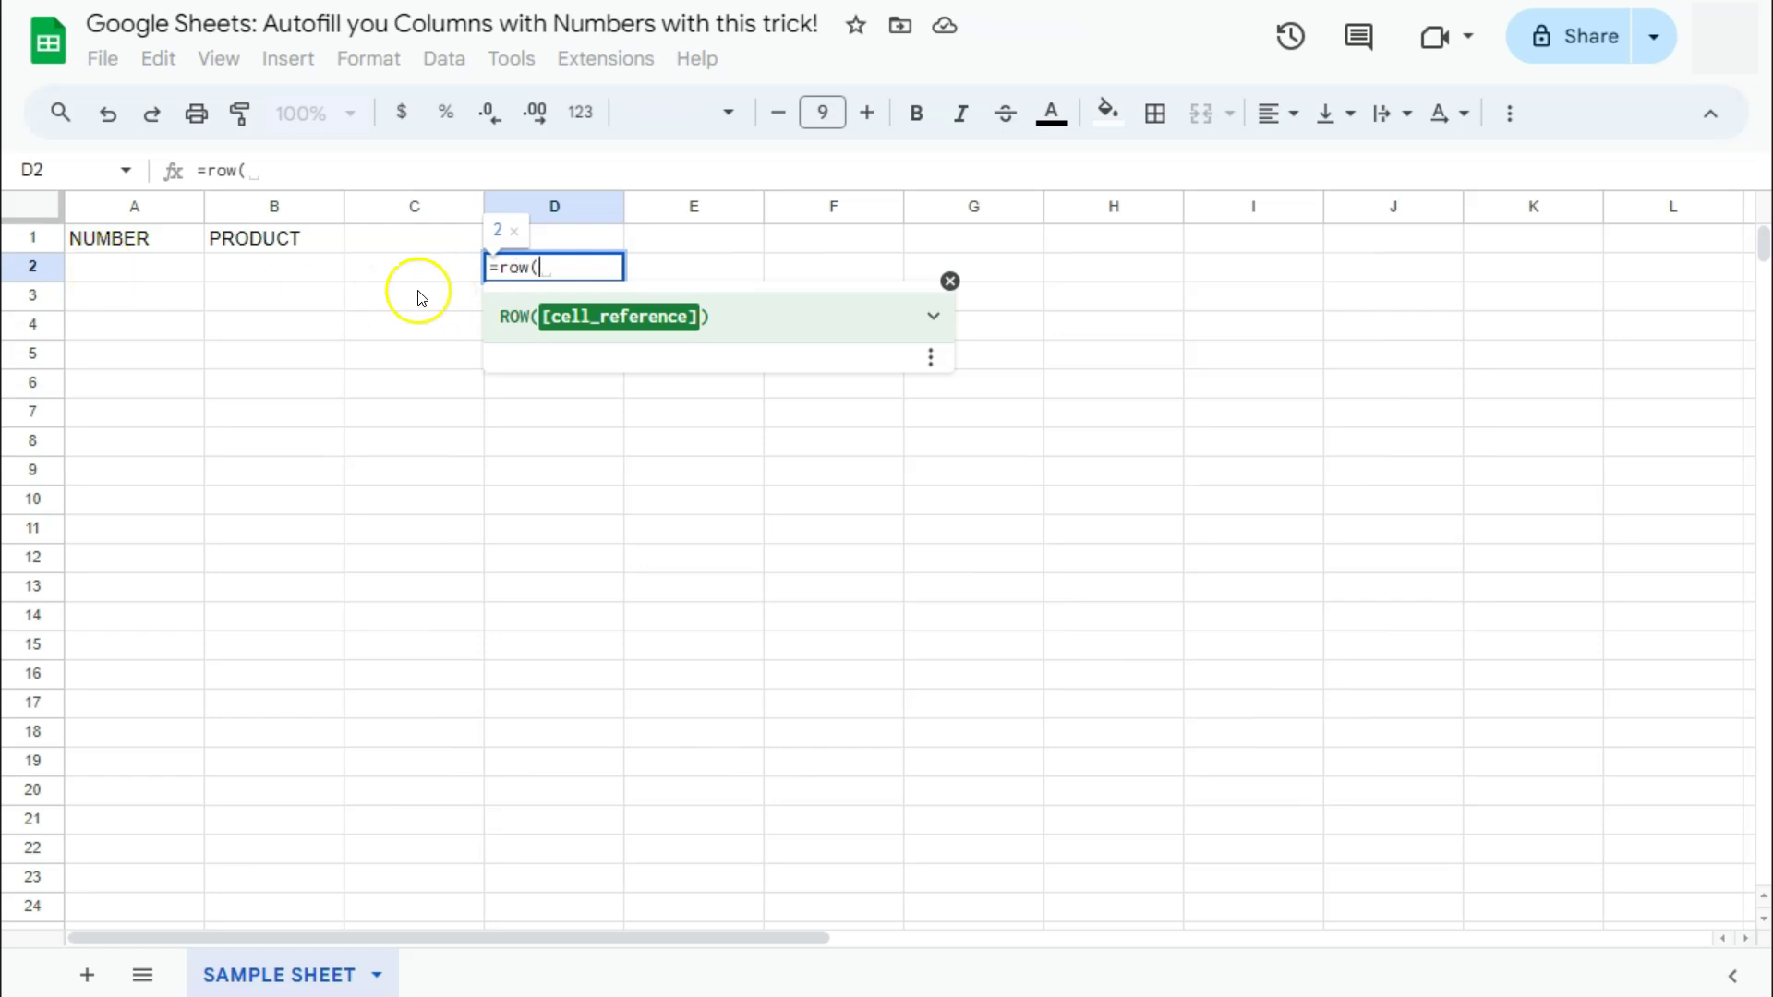
{"action": "left_click", "coordinate": [53, 266]}
{"action": "left_click", "coordinate": [610, 297]}
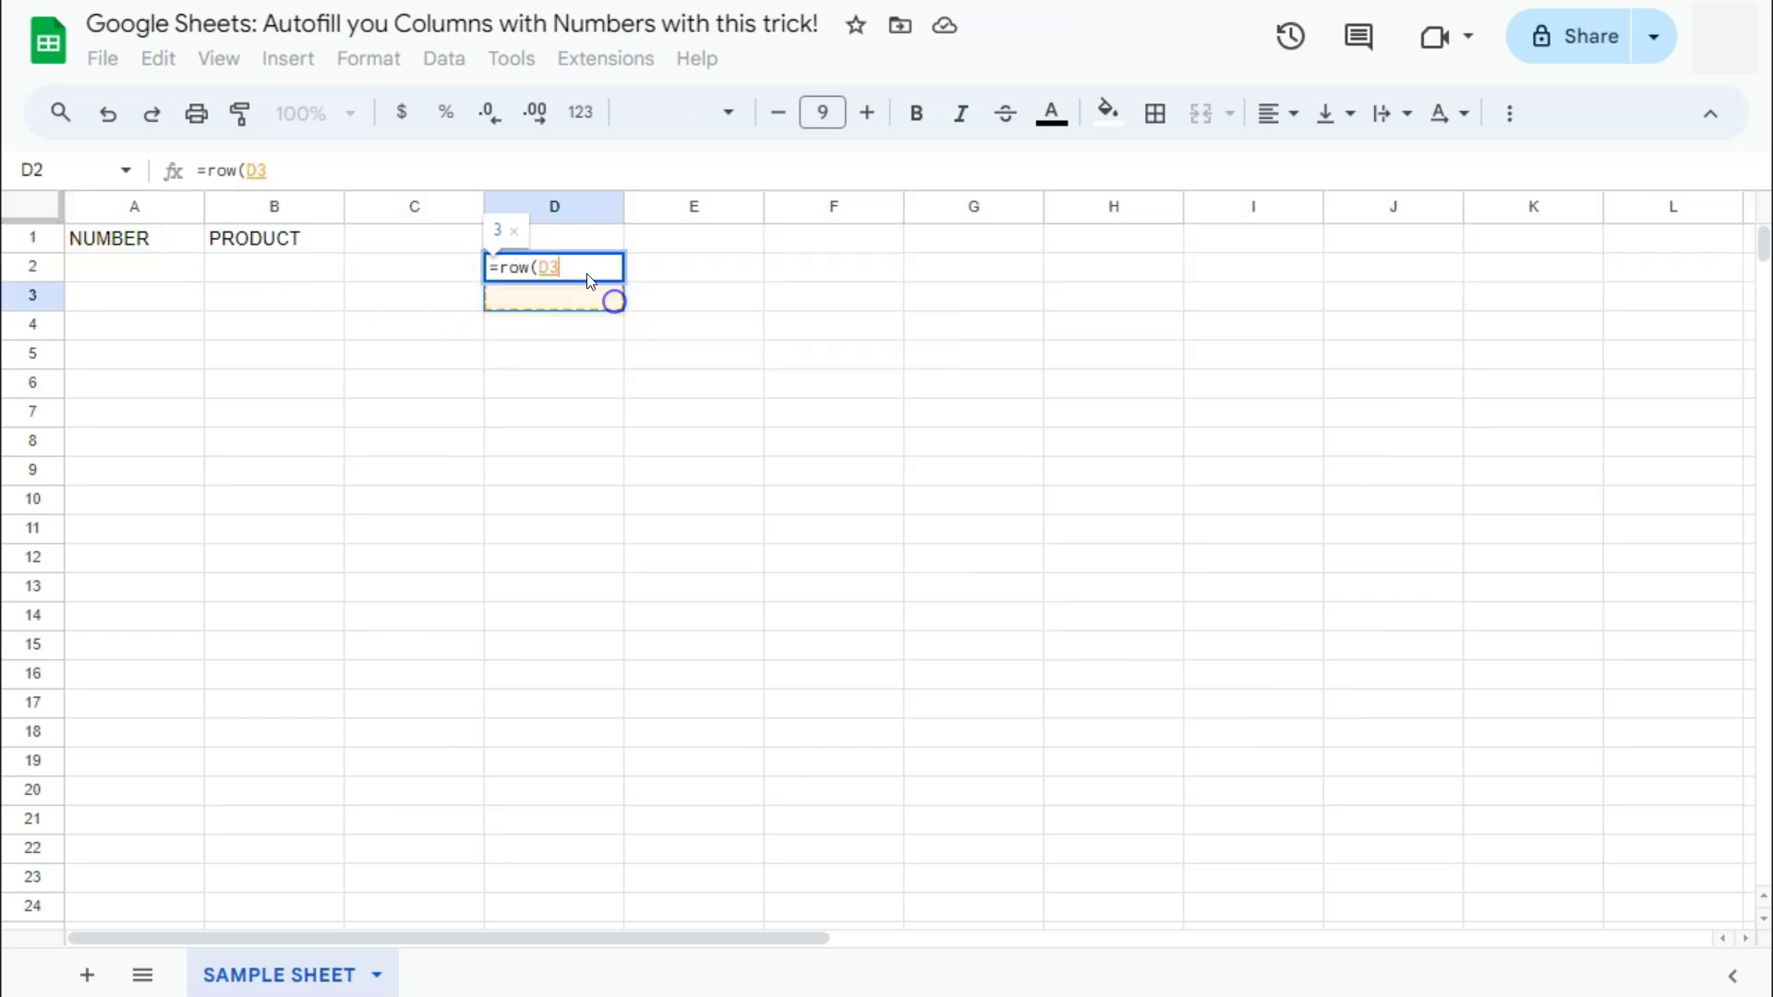
{"action": "key", "text": "BackSpace"}
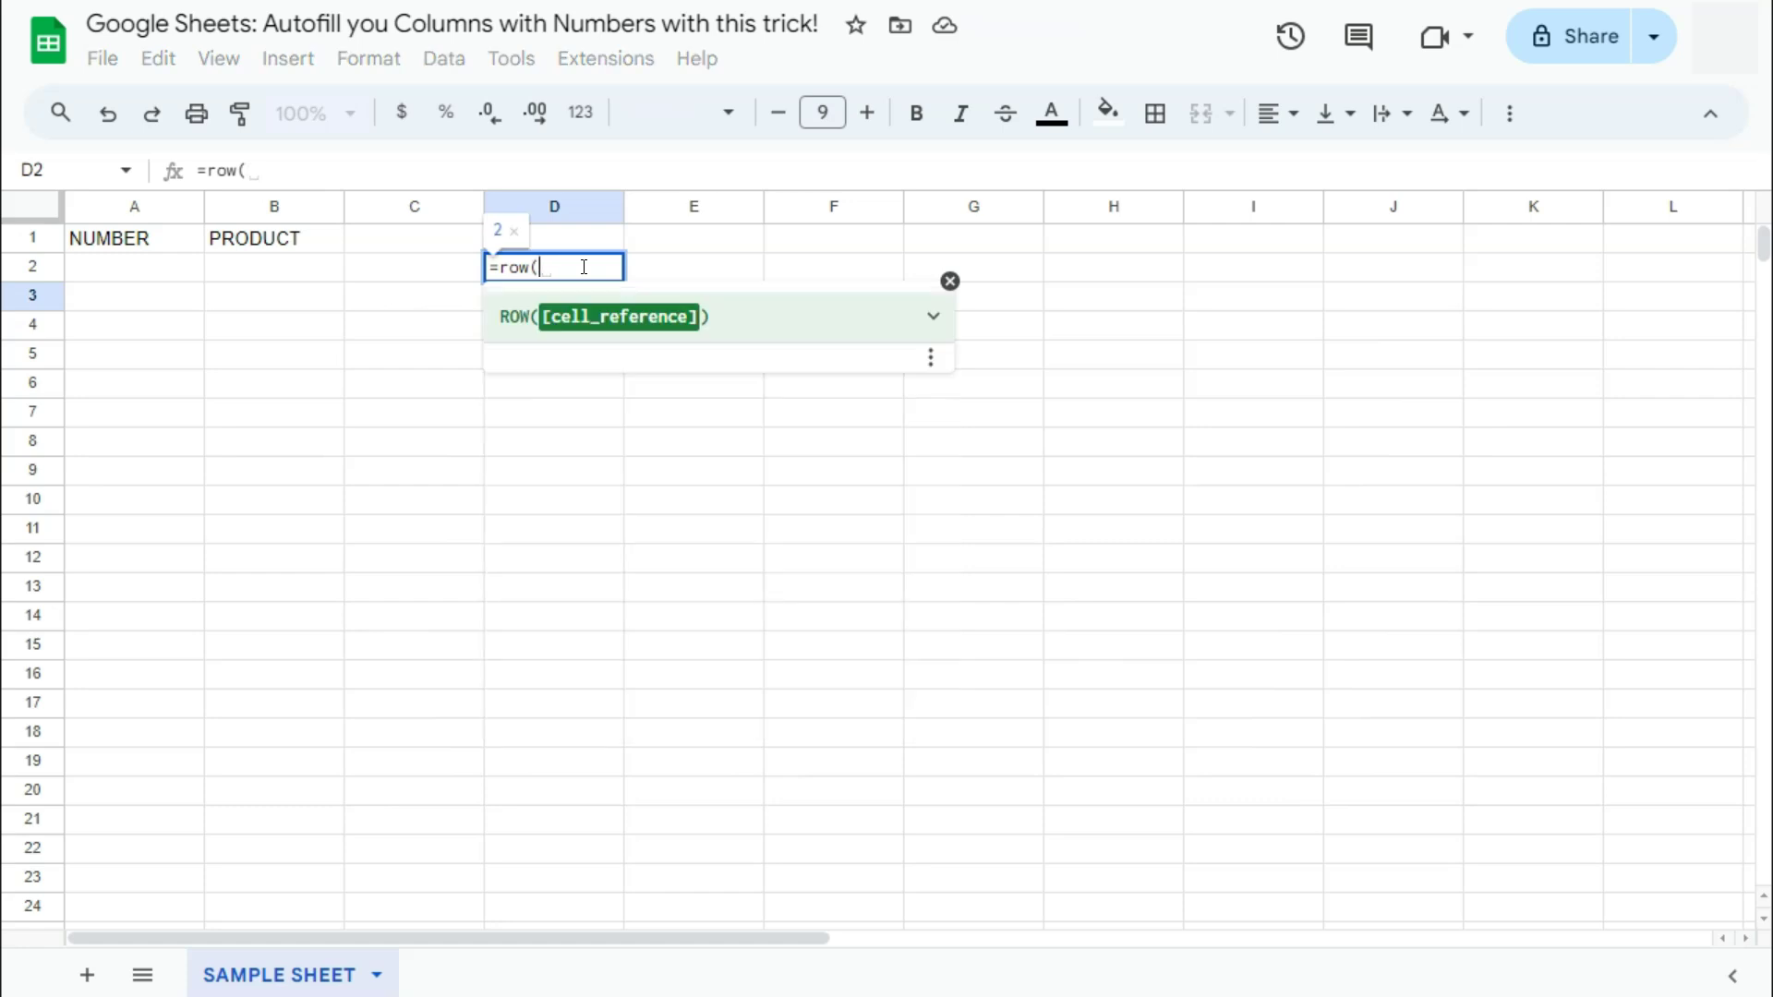
{"action": "type", "text": "D1"}
{"action": "left_click", "coordinate": [569, 274]}
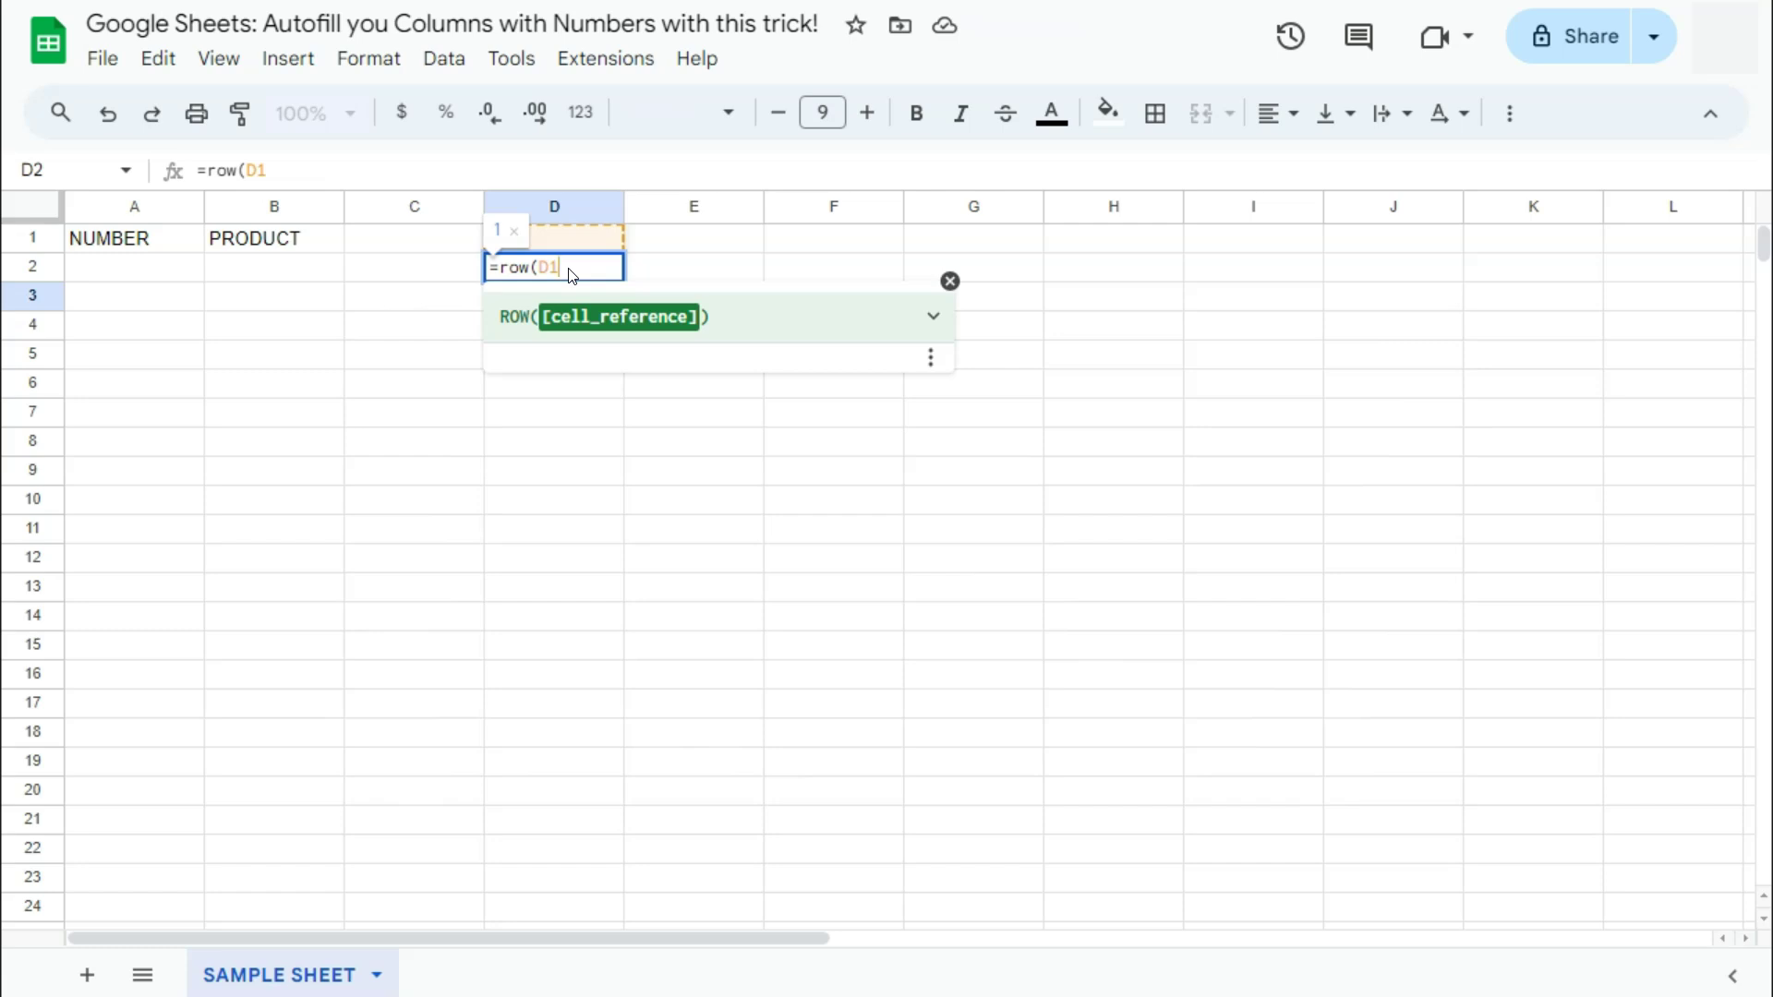
{"action": "type", "text": ")"}
{"action": "key", "text": "Return"}
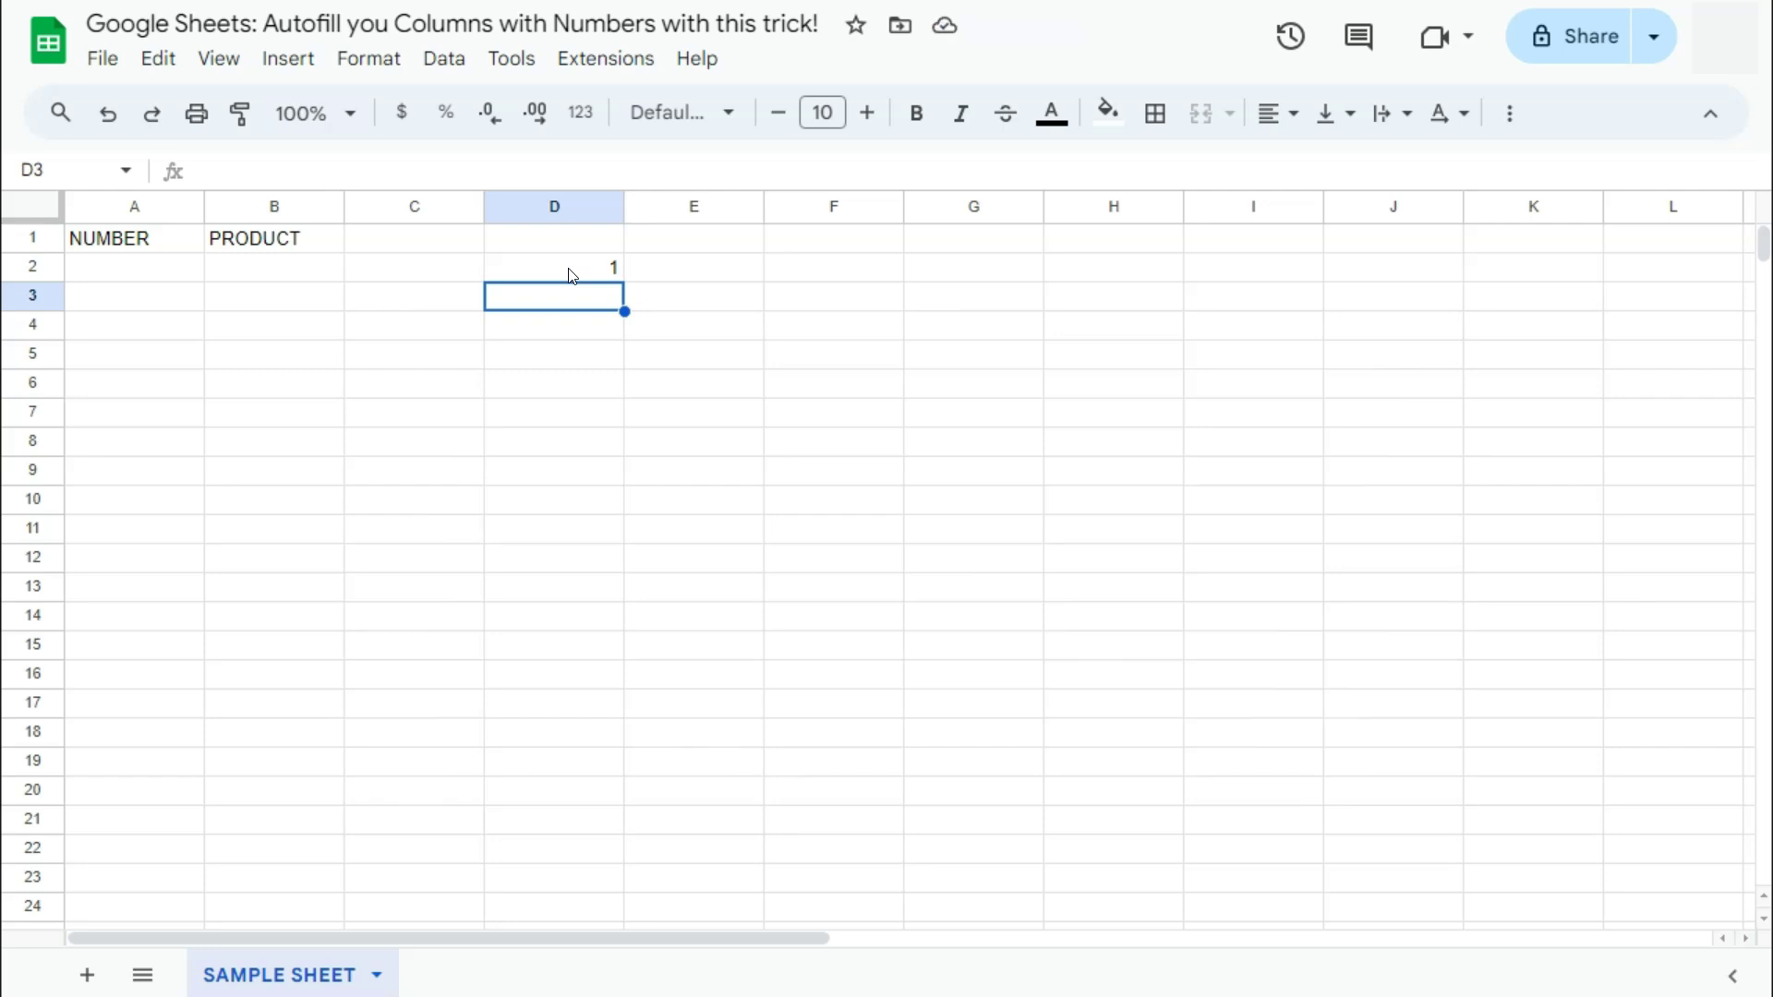
Step: Select cells A2 and B2, then the D2 test formula cell
{"action": "left_click", "coordinate": [151, 272]}
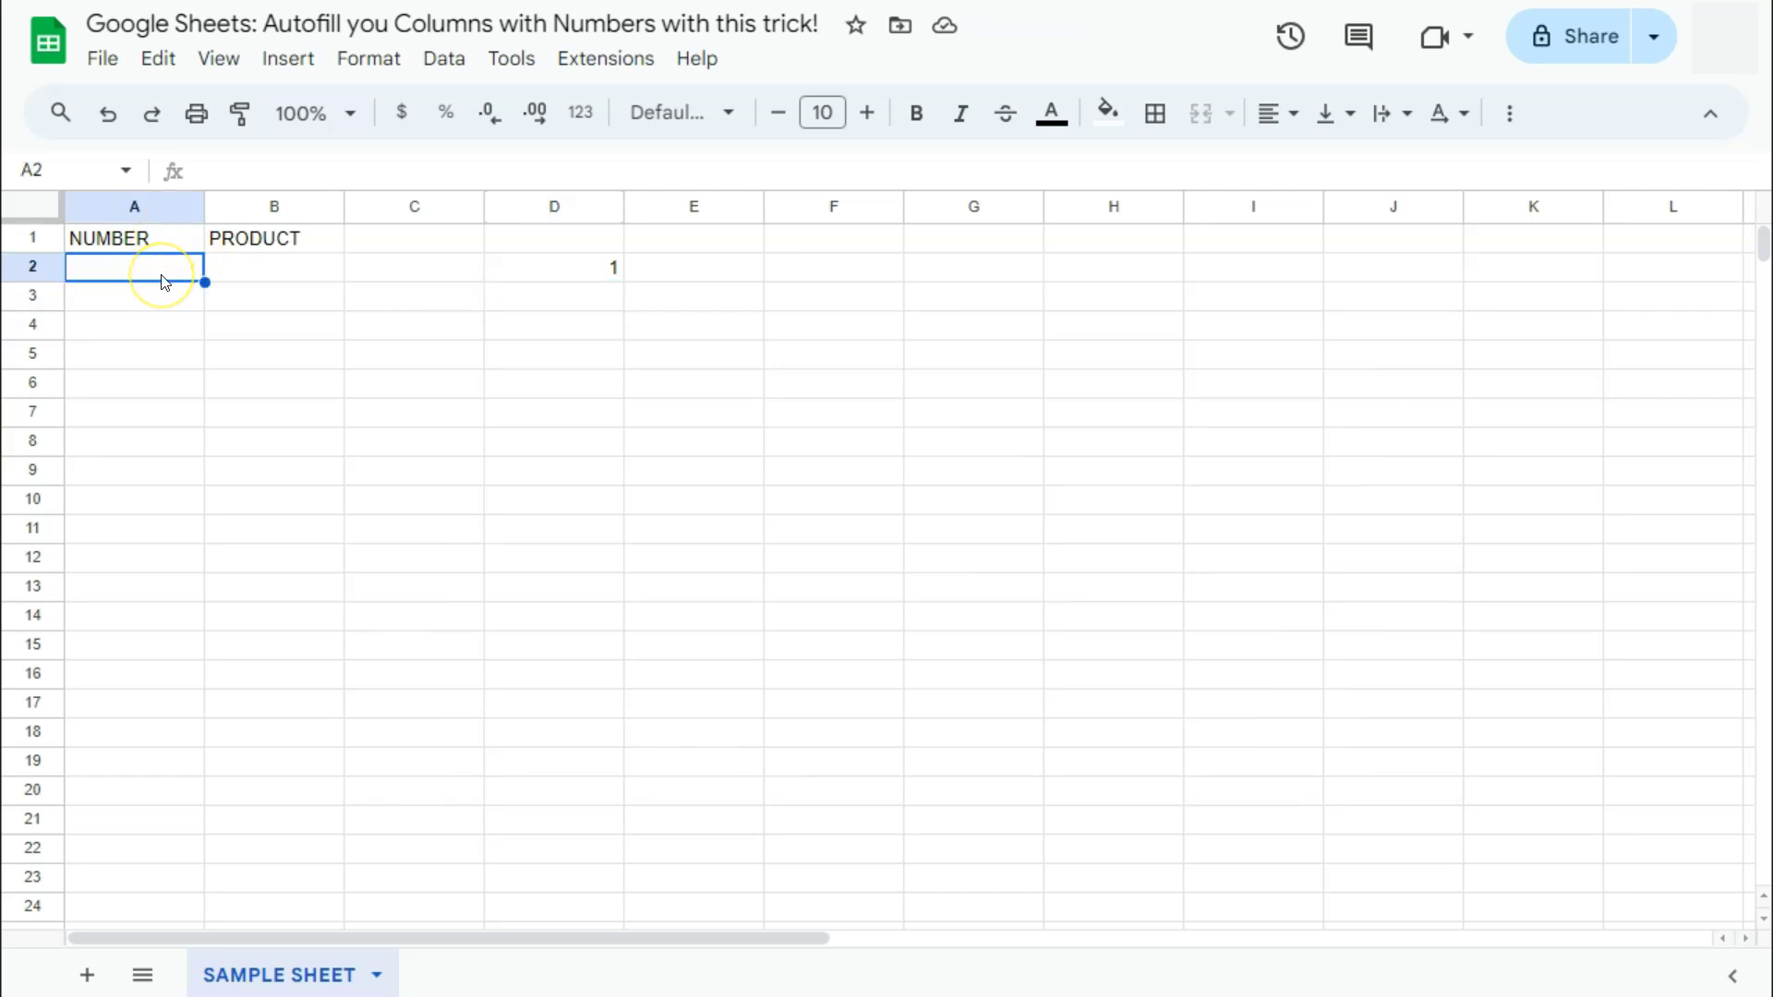
{"action": "left_click", "coordinate": [266, 265]}
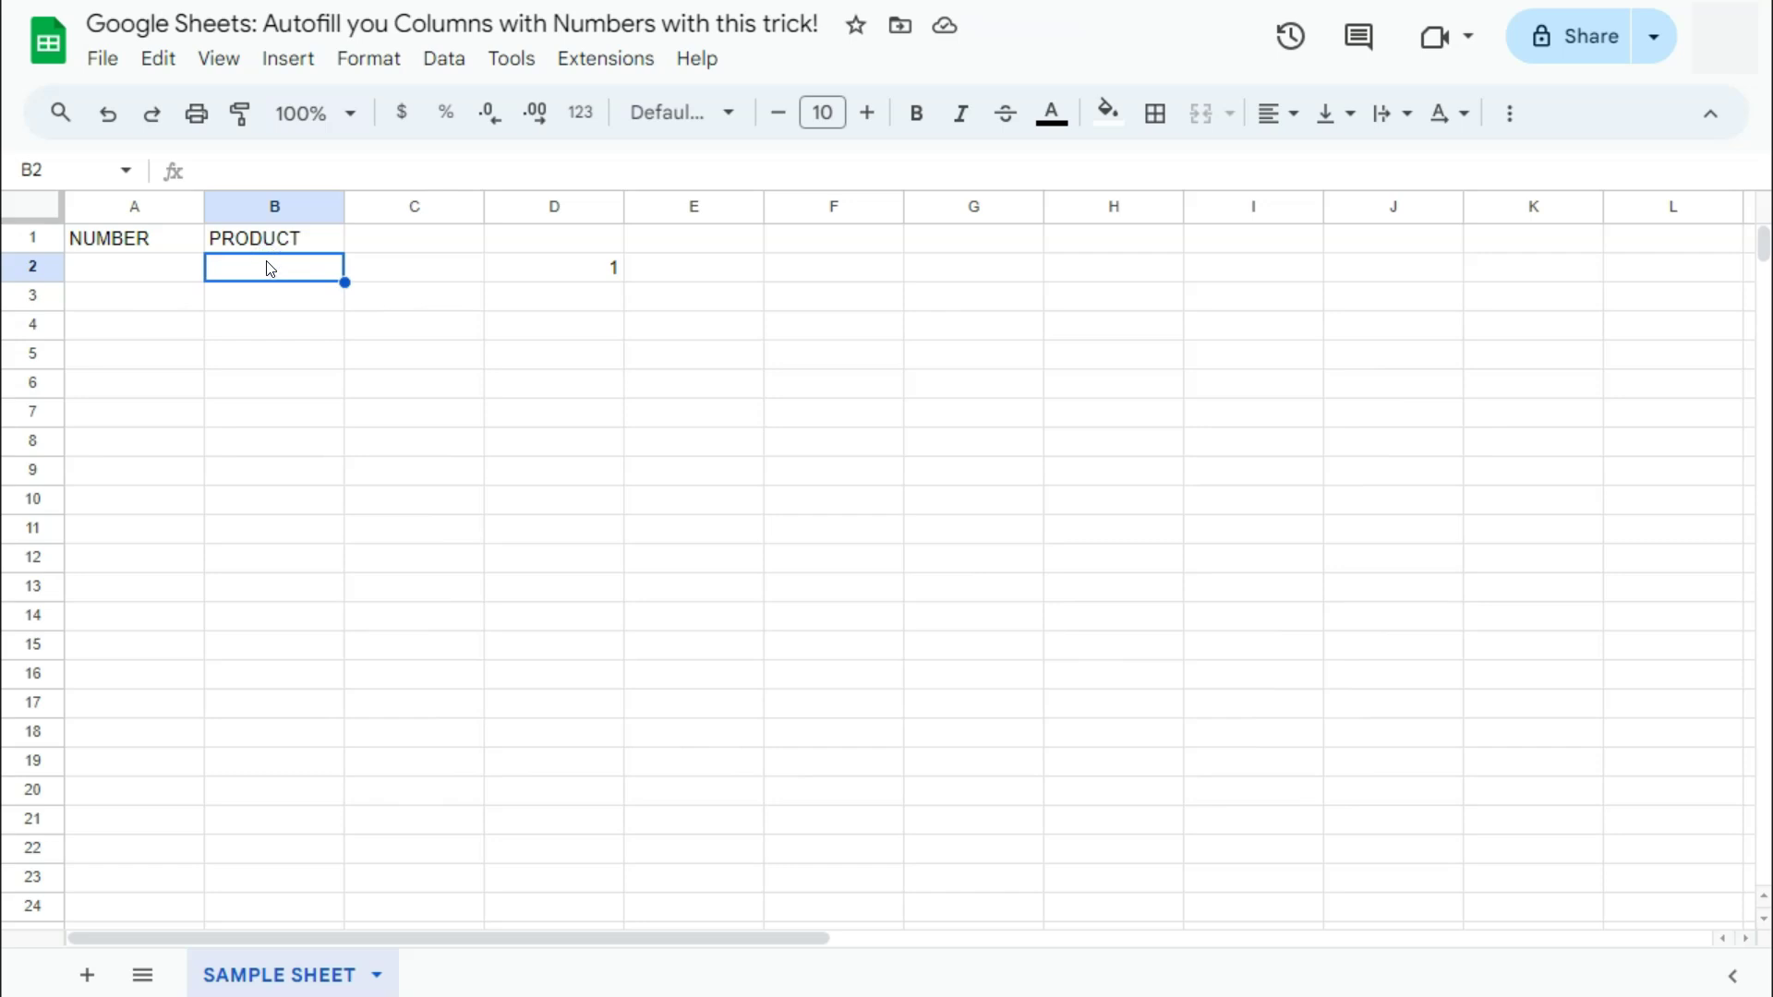
{"action": "left_click", "coordinate": [558, 272]}
Step: Delete the D2 test formula and enter =IF(B2<>"",ROW(A1)) in A2
{"action": "key", "text": "Delete"}
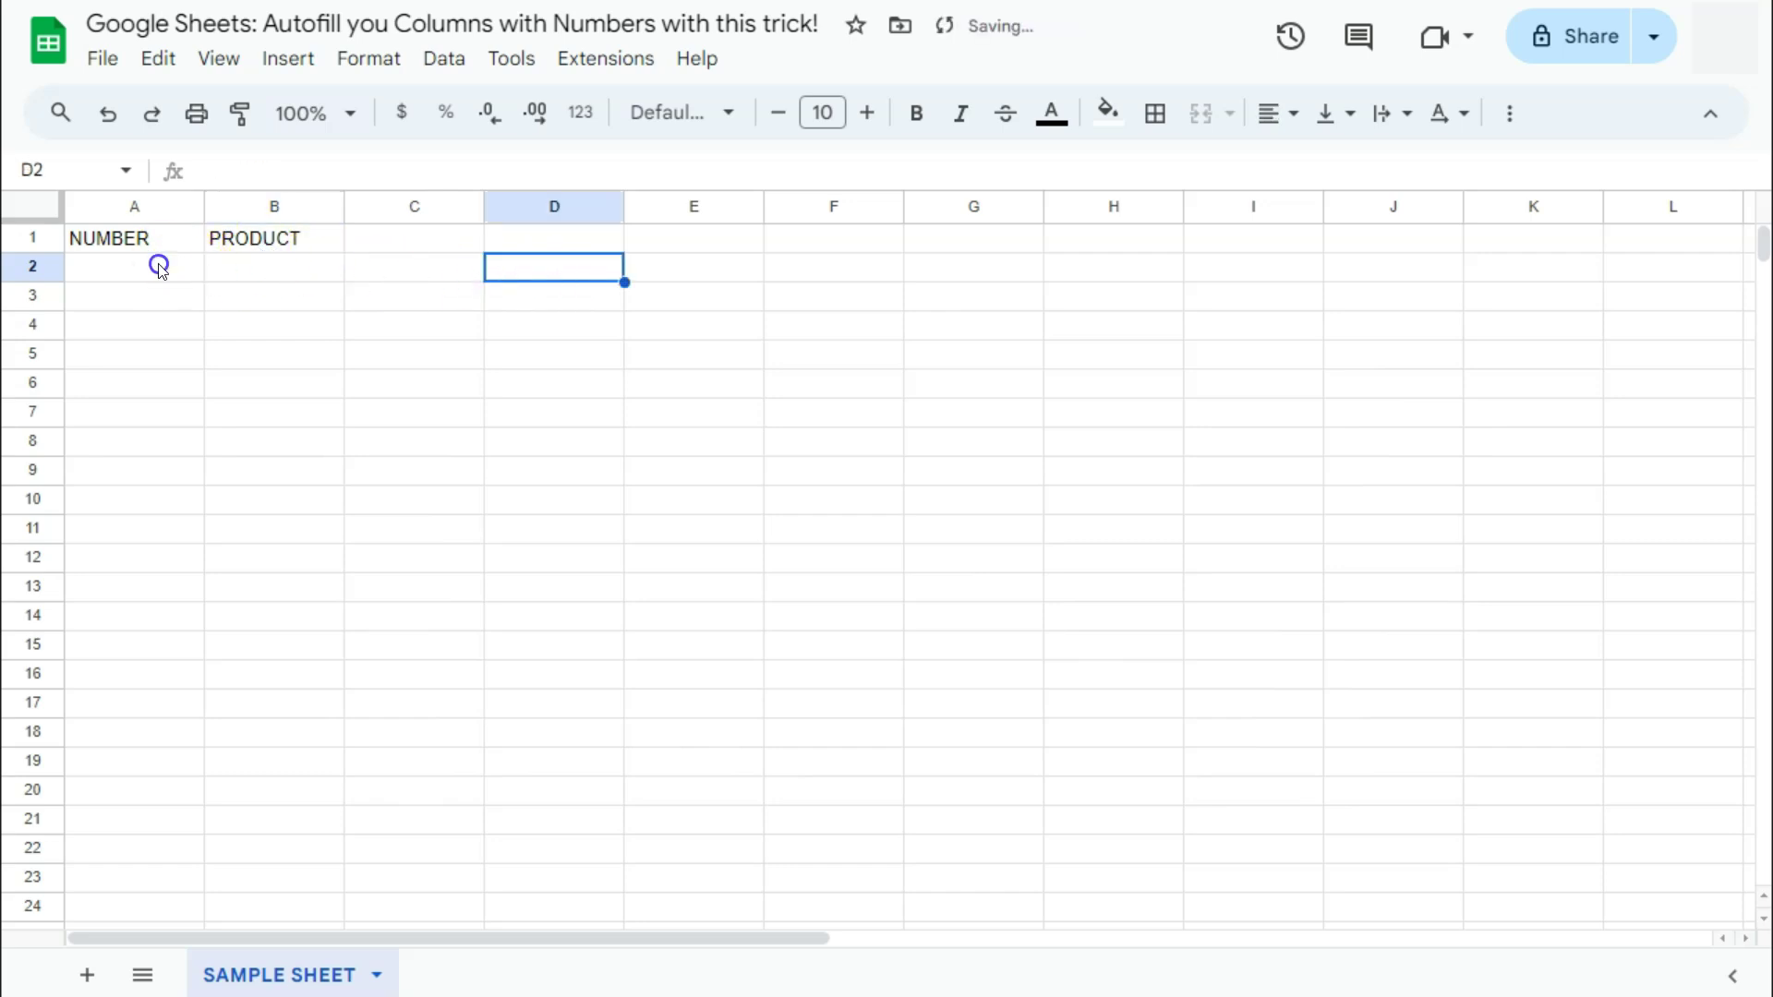
{"action": "left_click", "coordinate": [158, 265]}
{"action": "type", "text": "=if"}
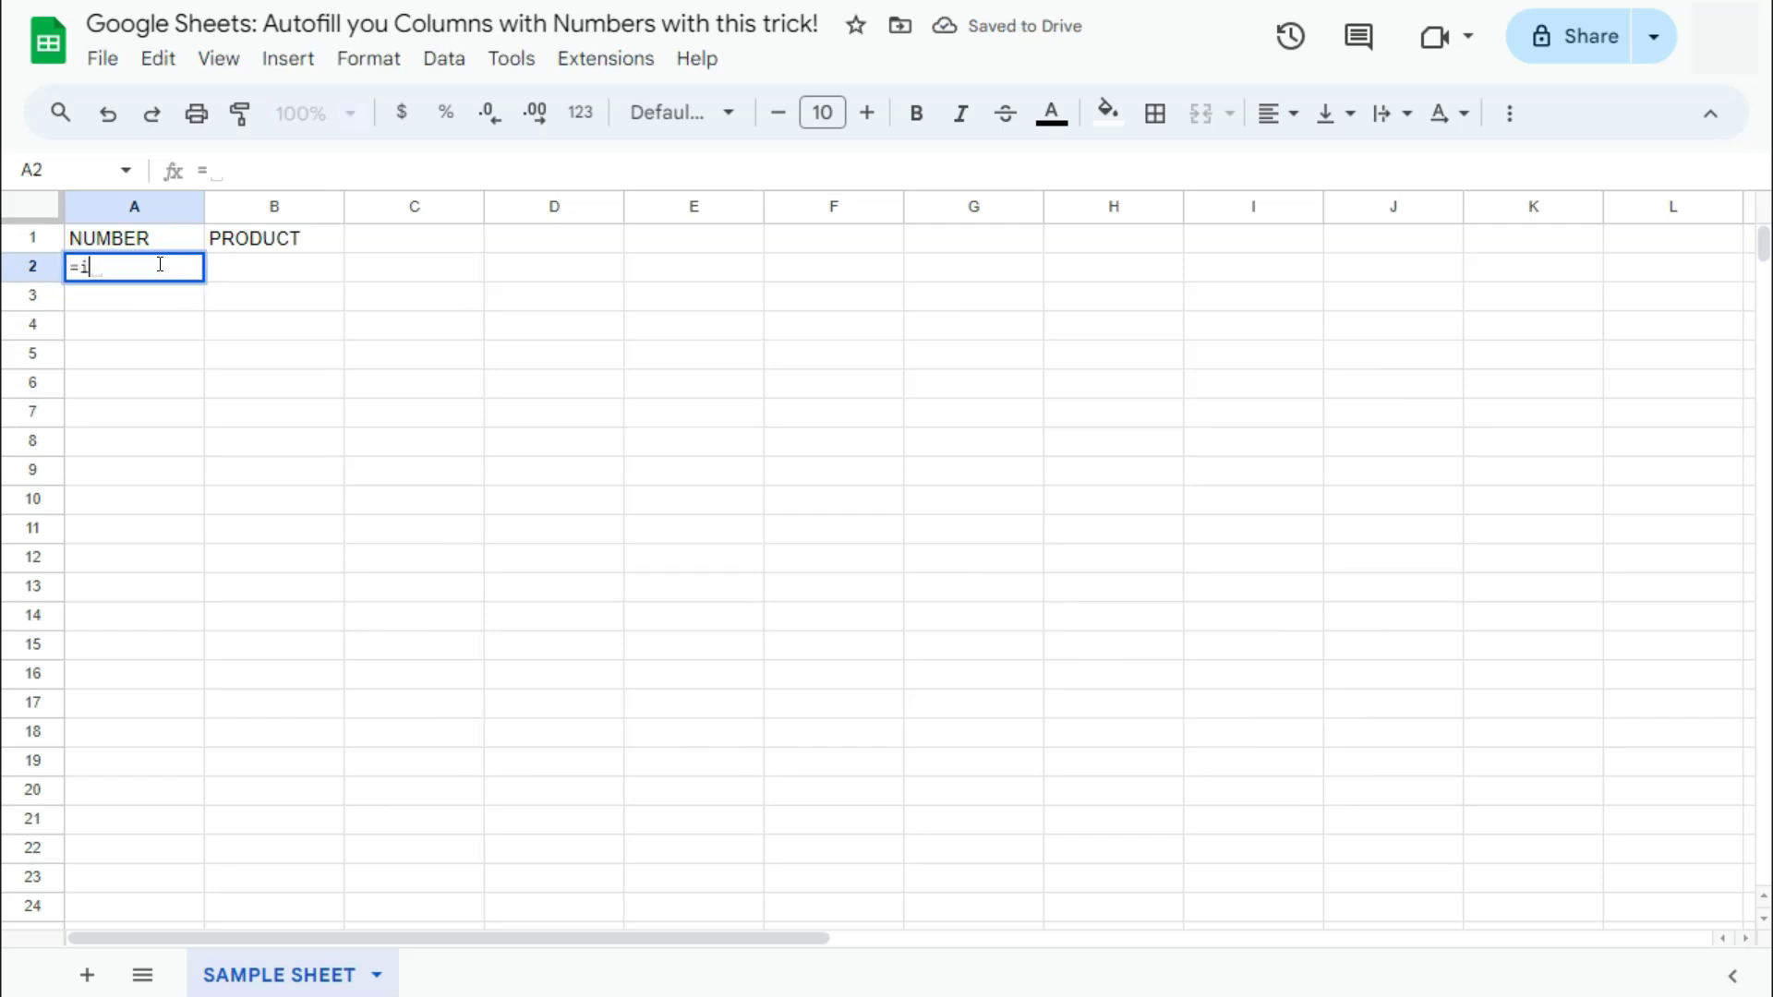
{"action": "left_click", "coordinate": [155, 305]}
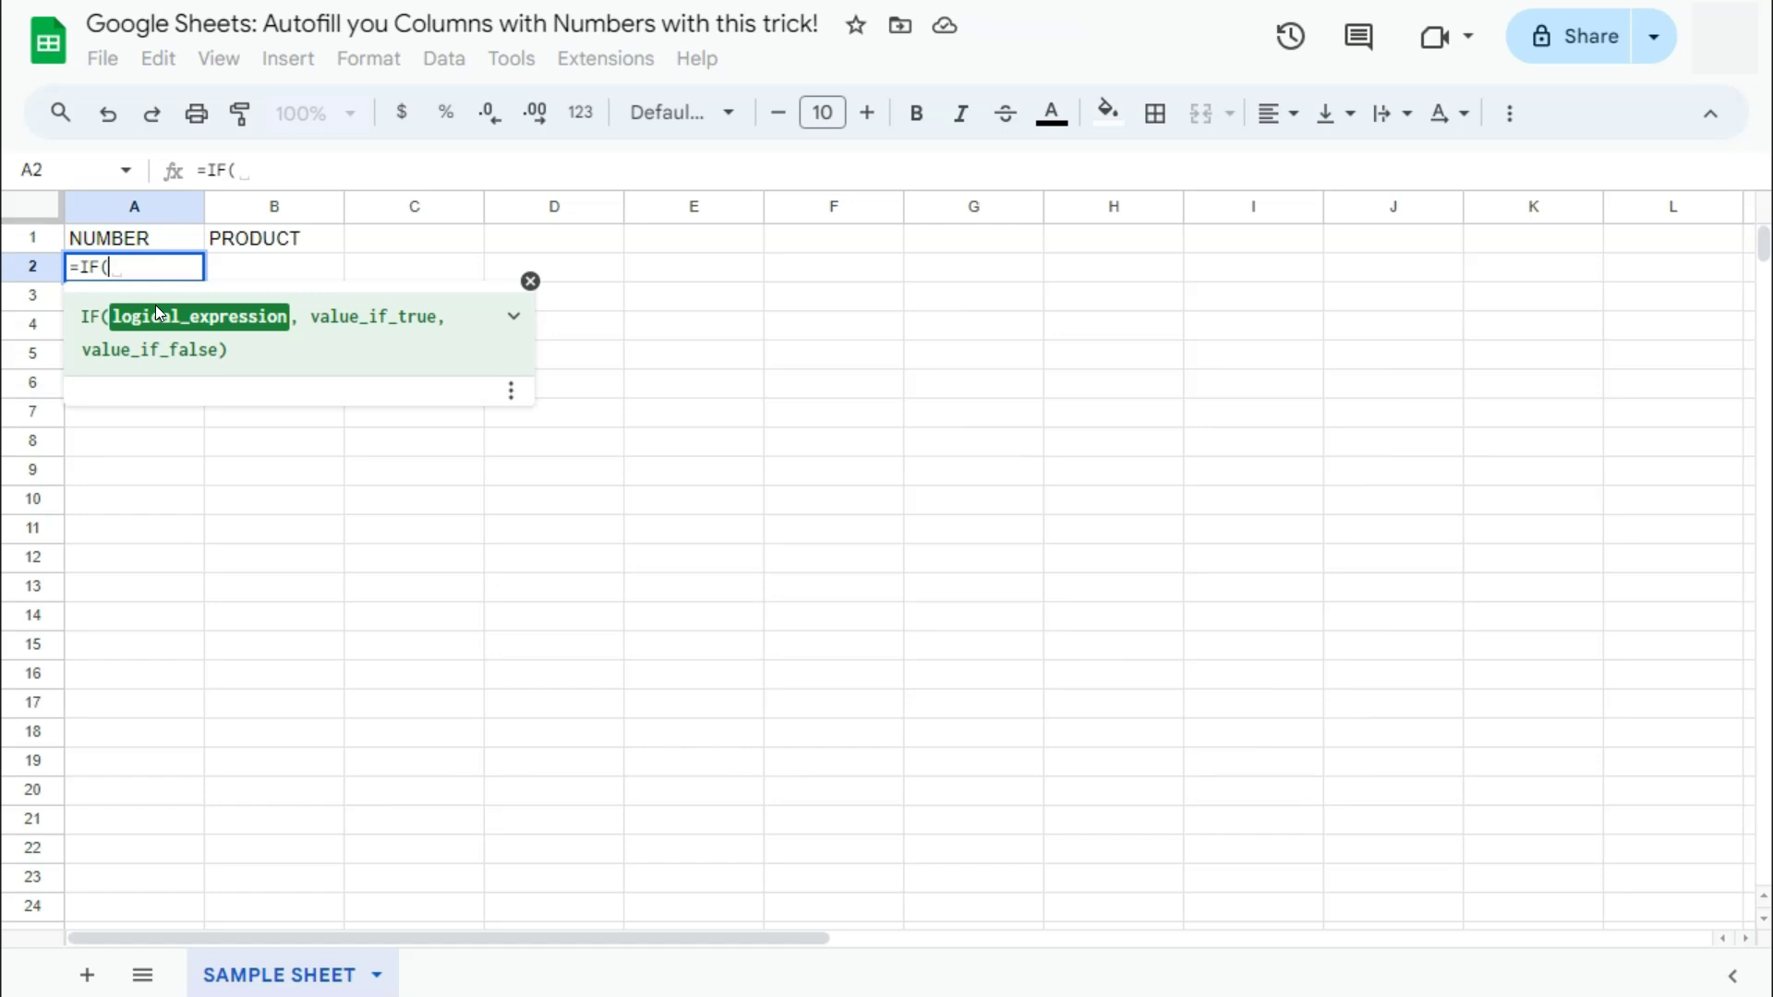
{"action": "left_click", "coordinate": [255, 266]}
{"action": "type", "text": "<>\"\""}
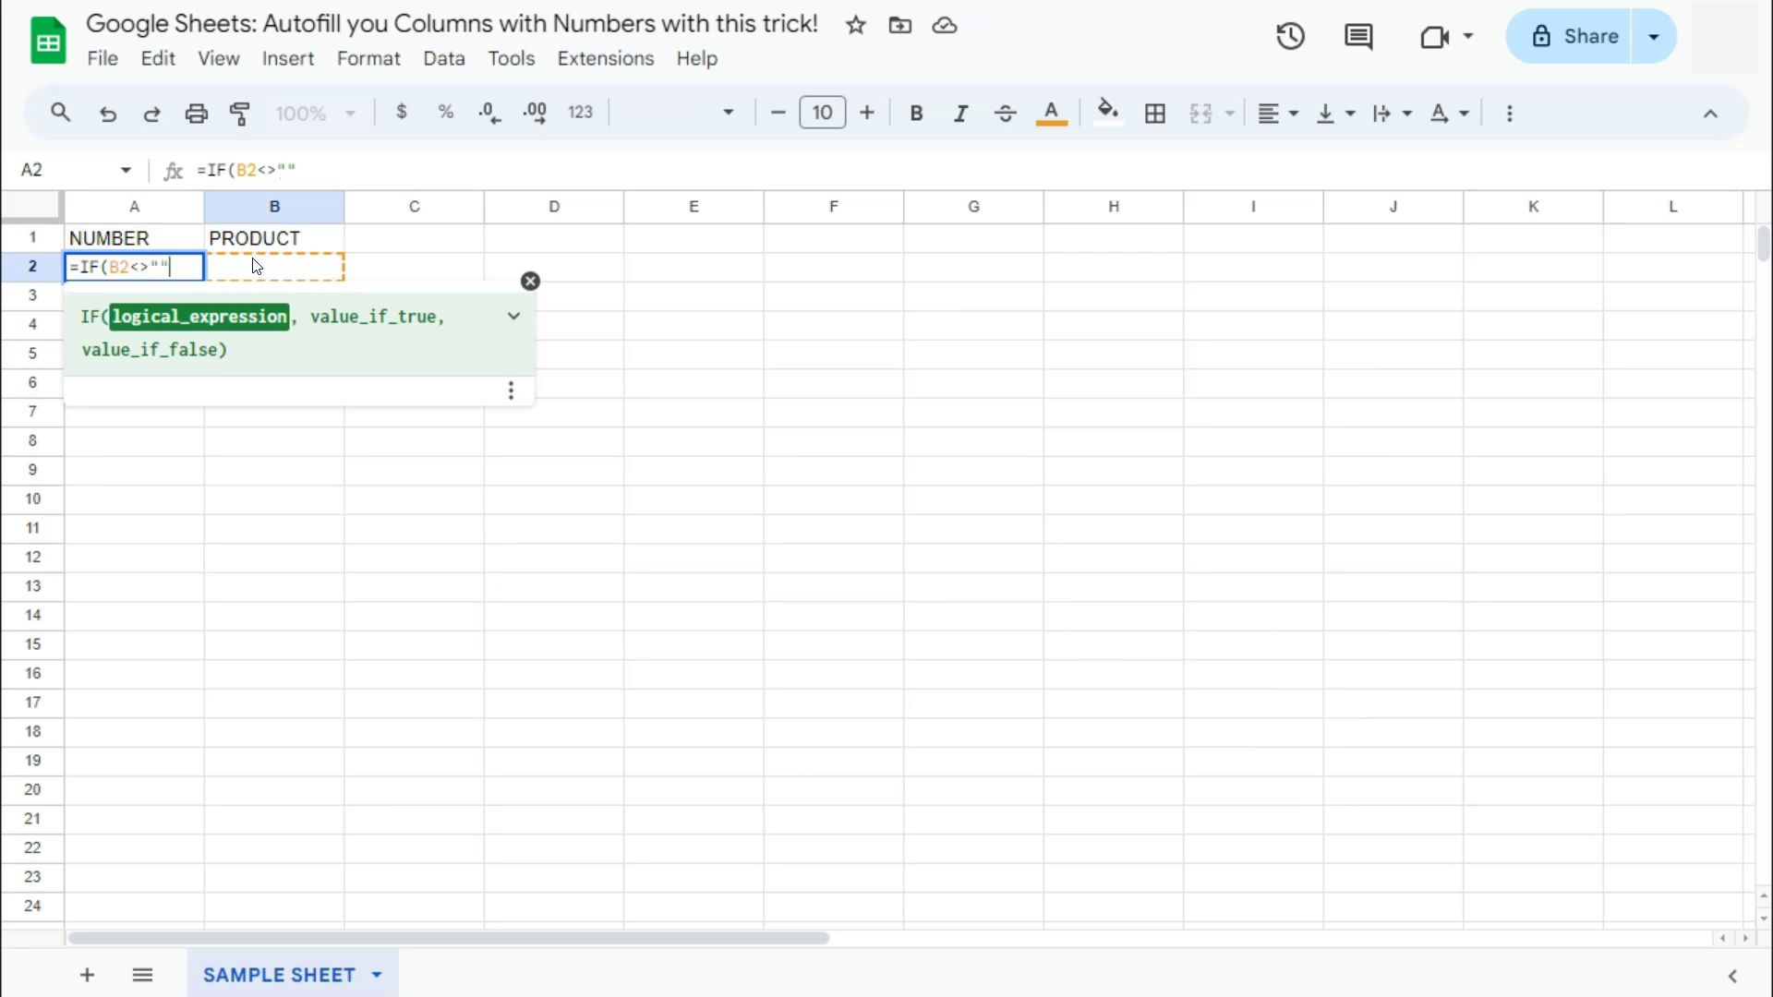
{"action": "type", "text": ", "}
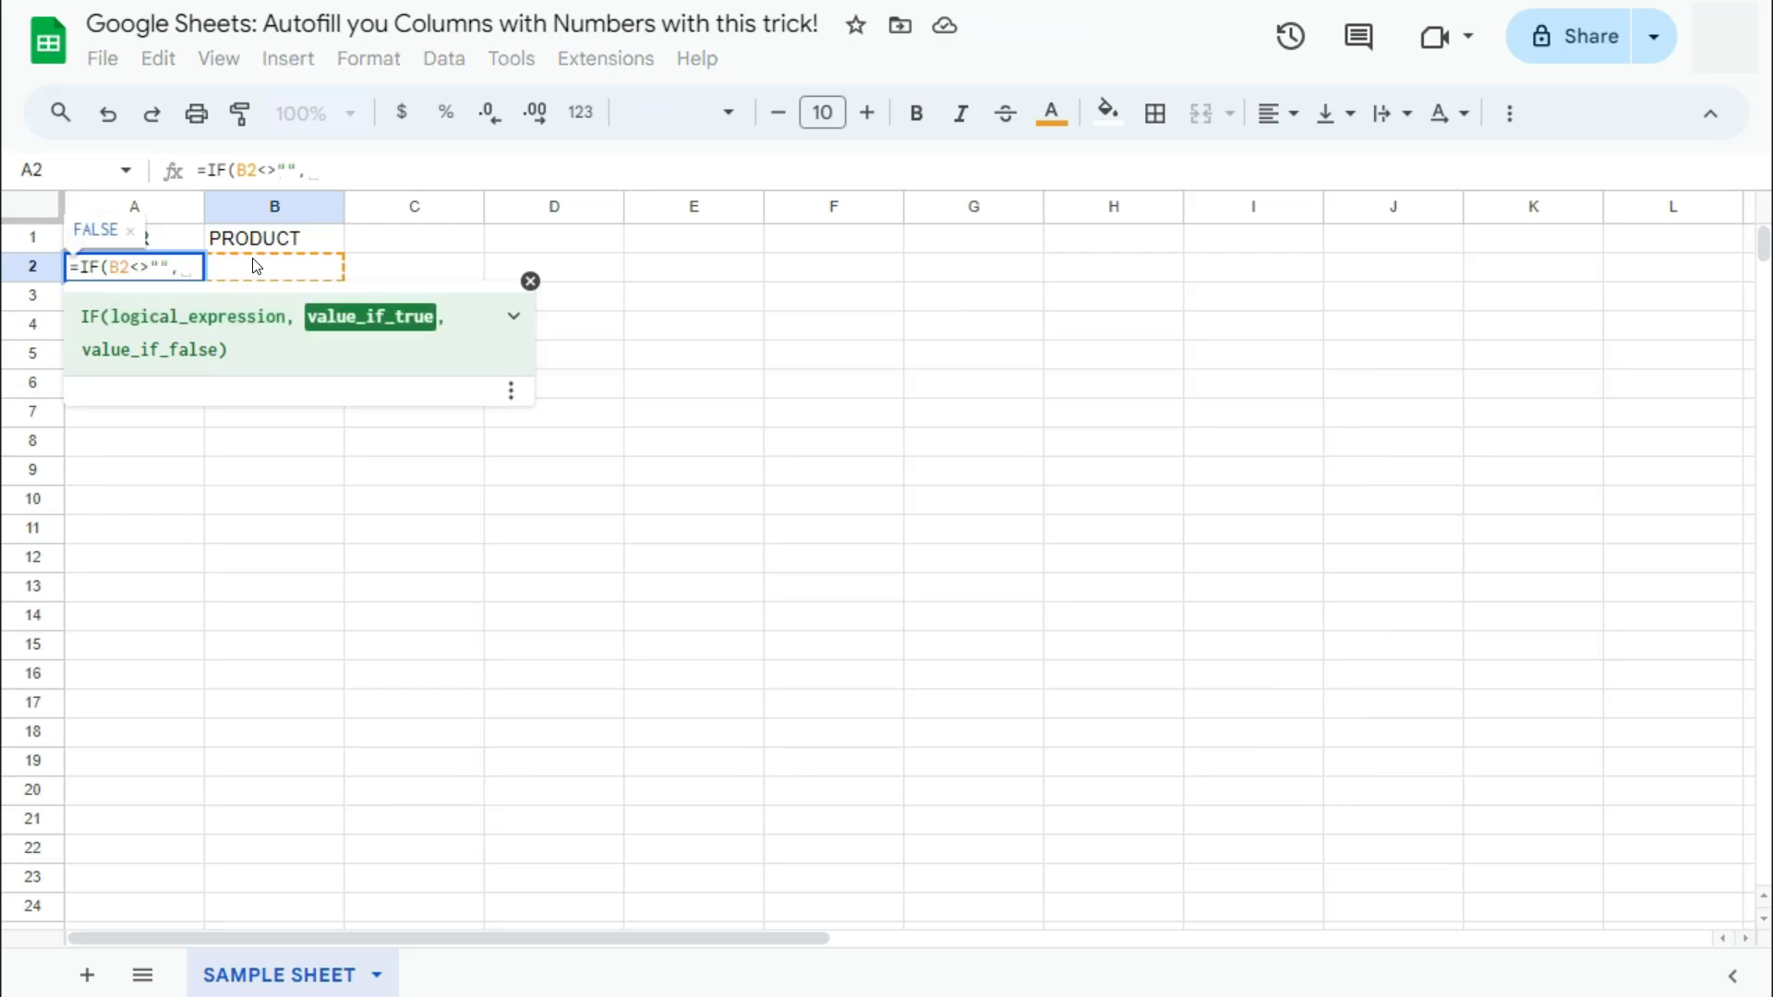
{"action": "type", "text": "ROW"}
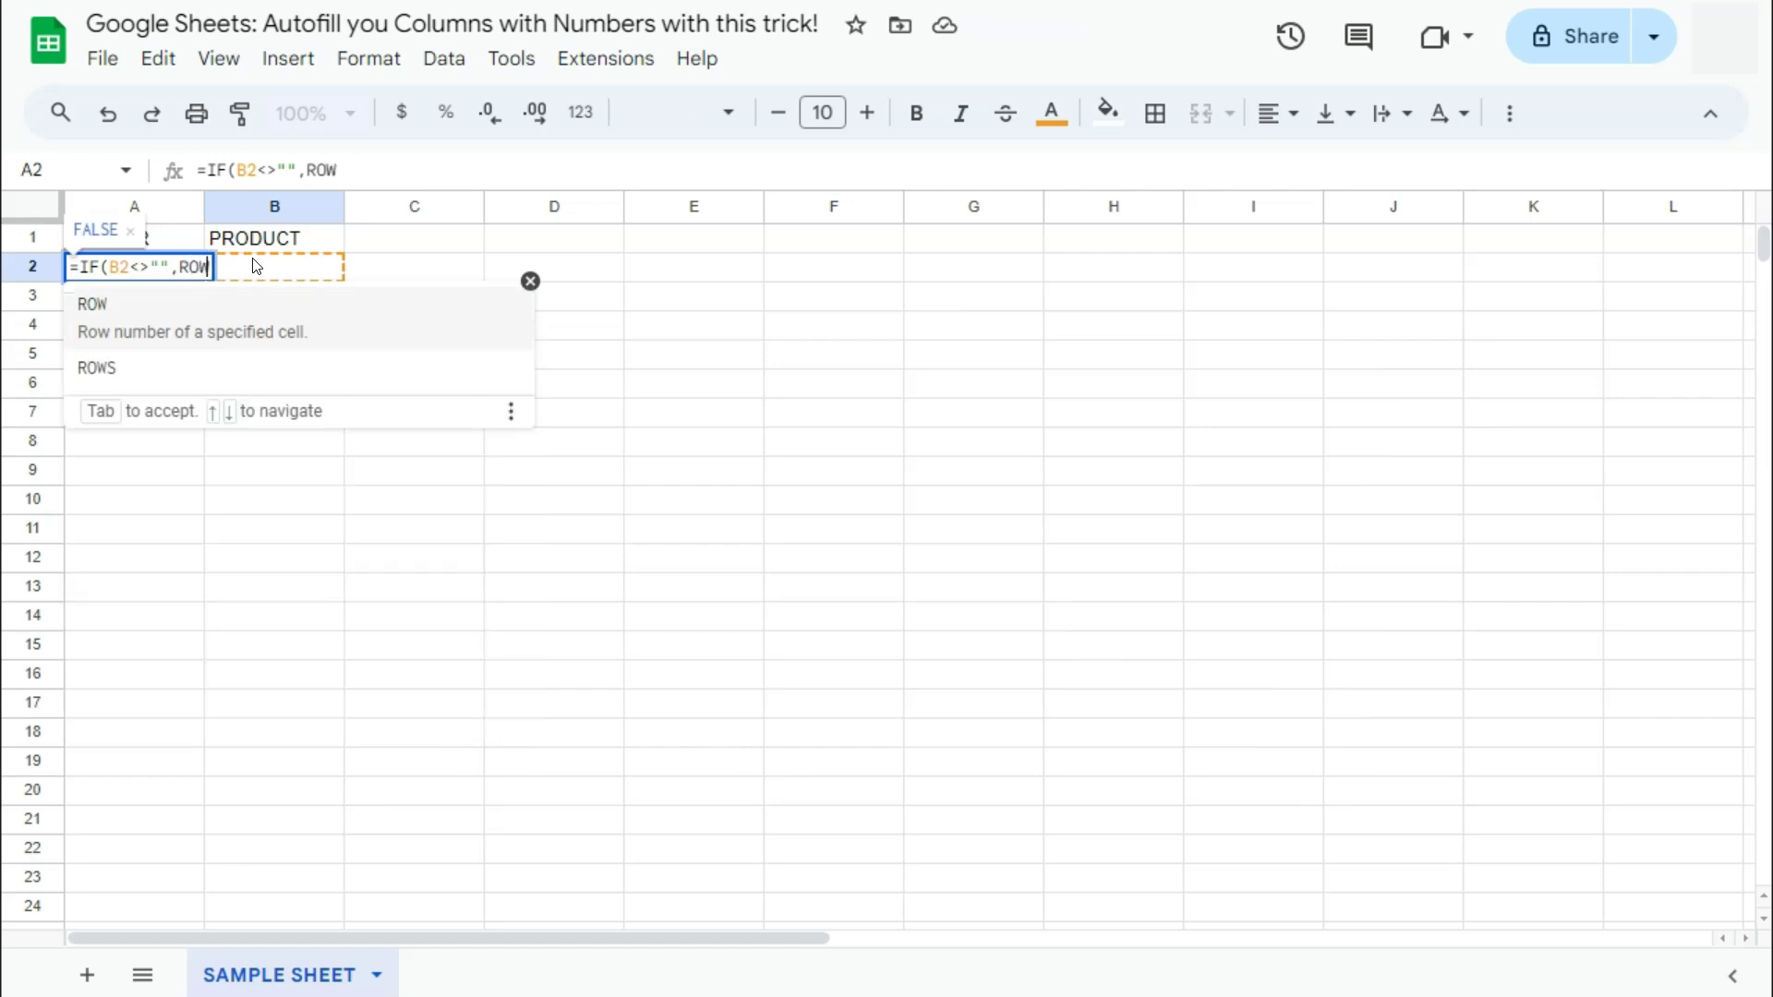
{"action": "type", "text": "("}
{"action": "left_click", "coordinate": [171, 237]}
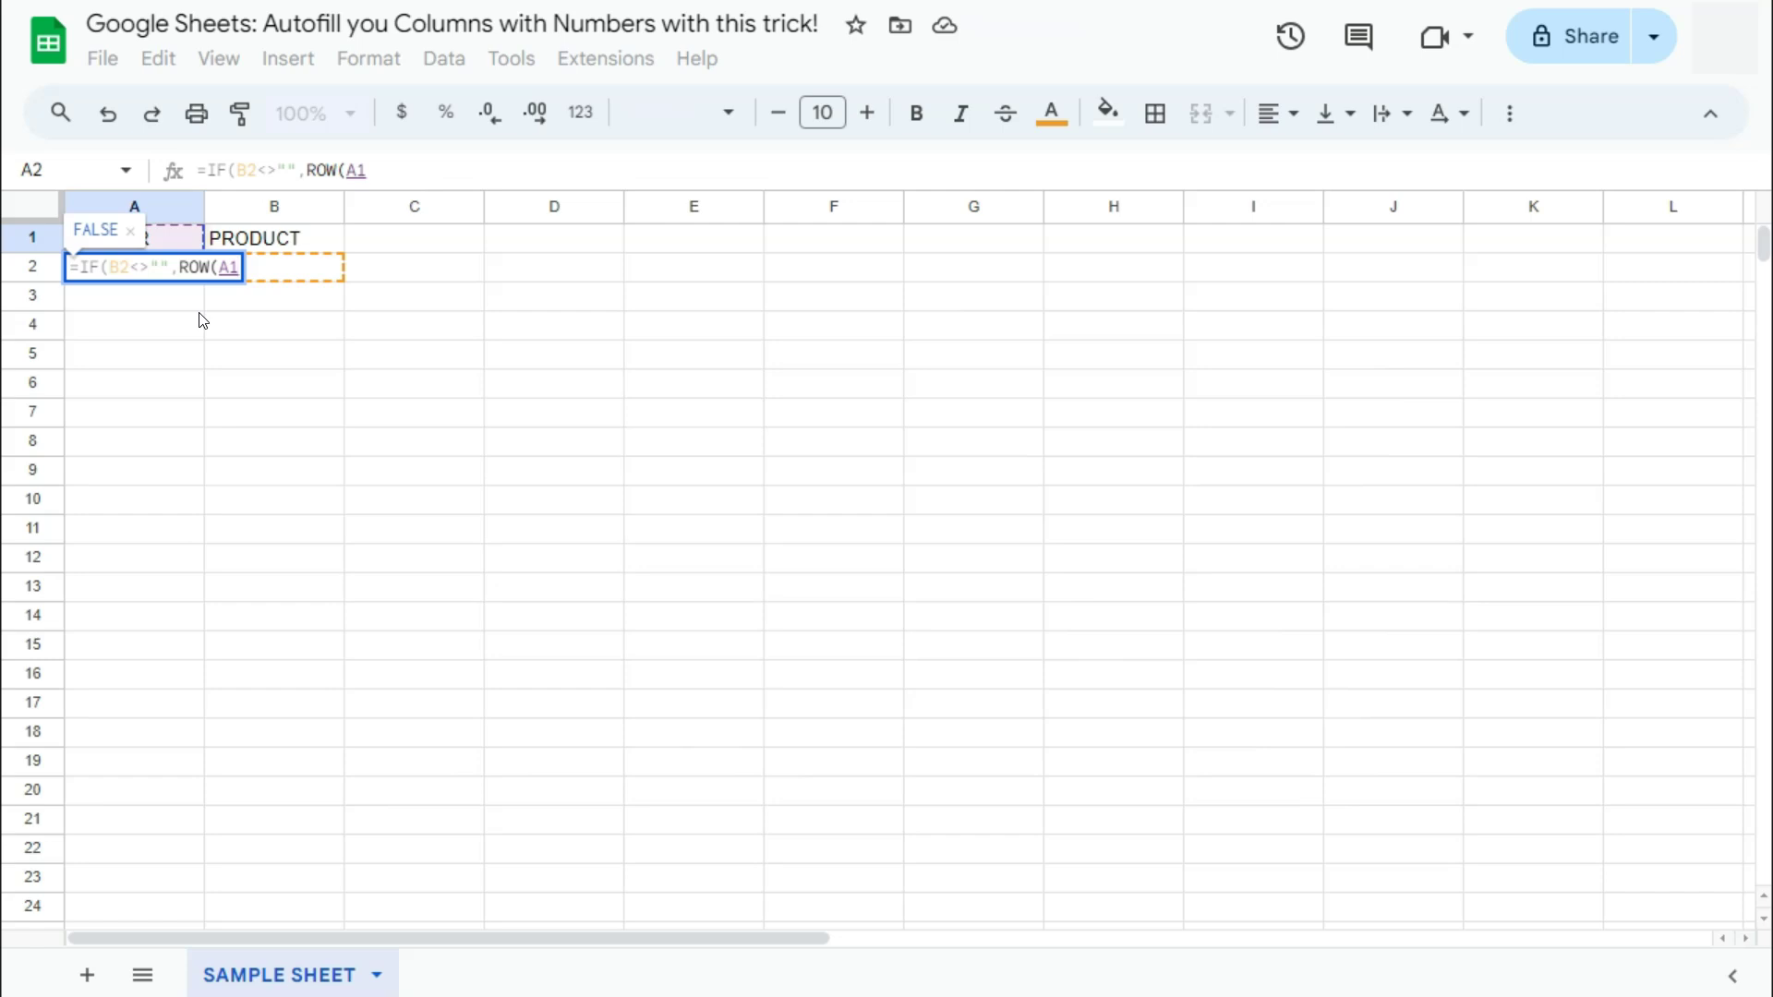
{"action": "type", "text": ")"}
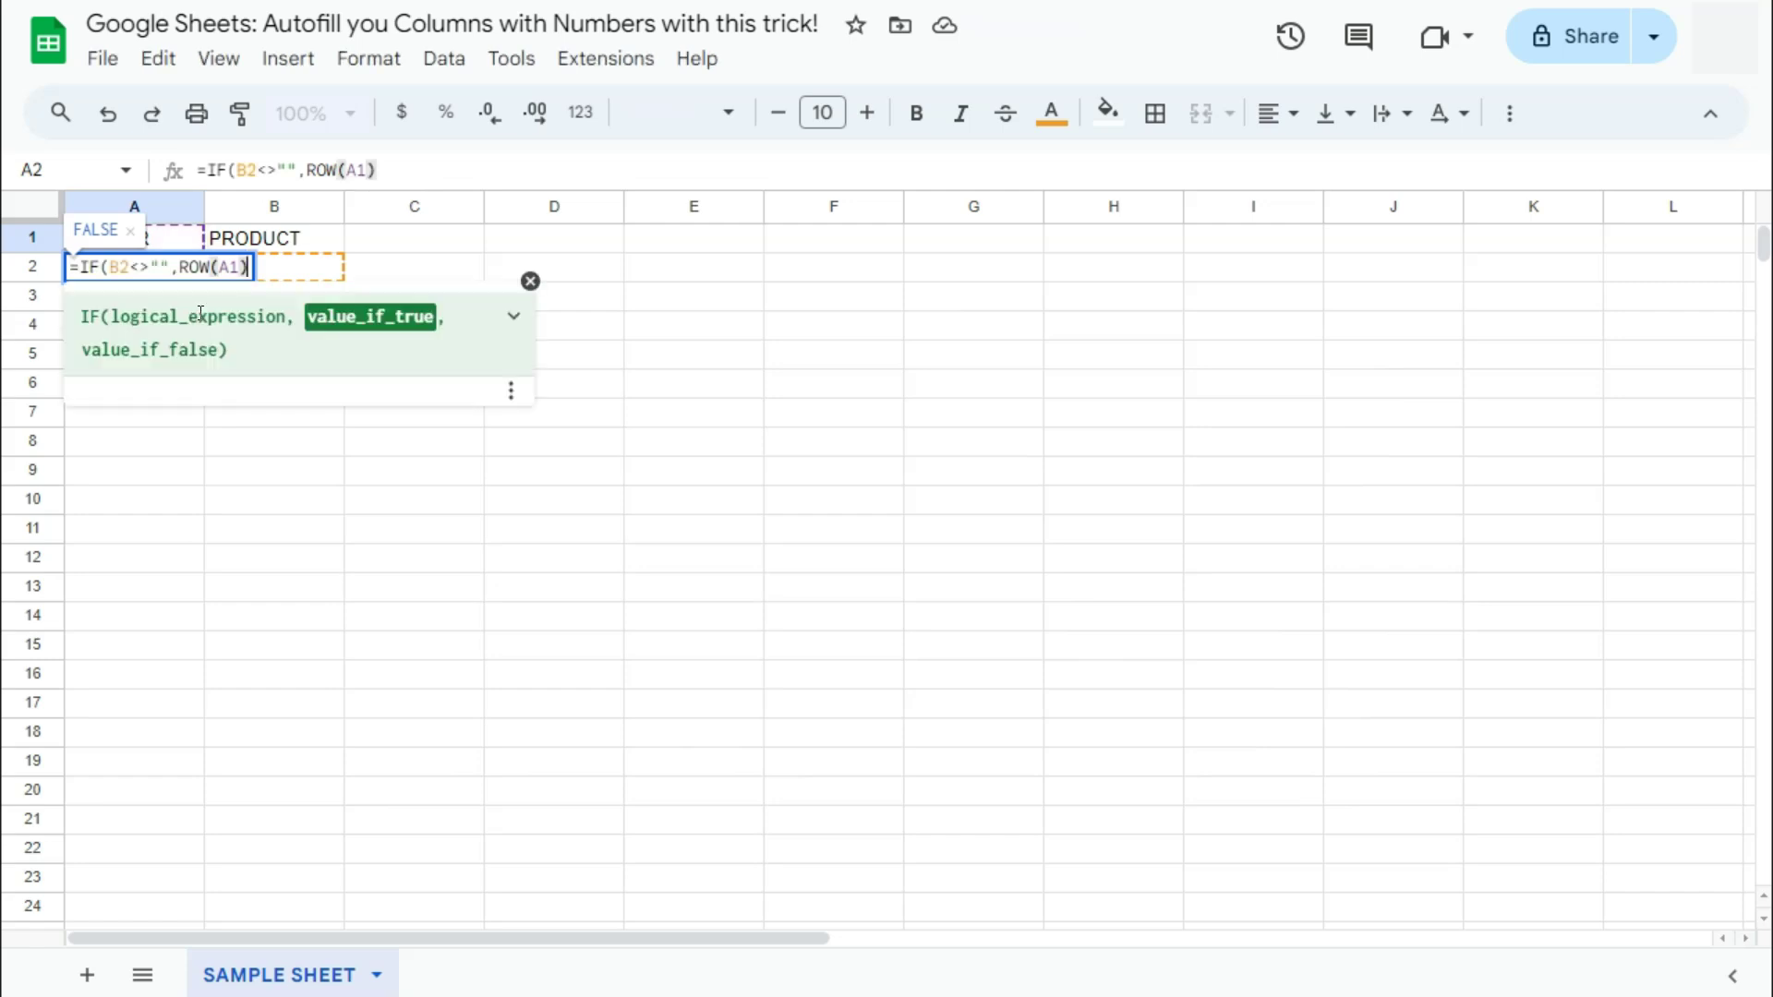
{"action": "key", "text": "Return"}
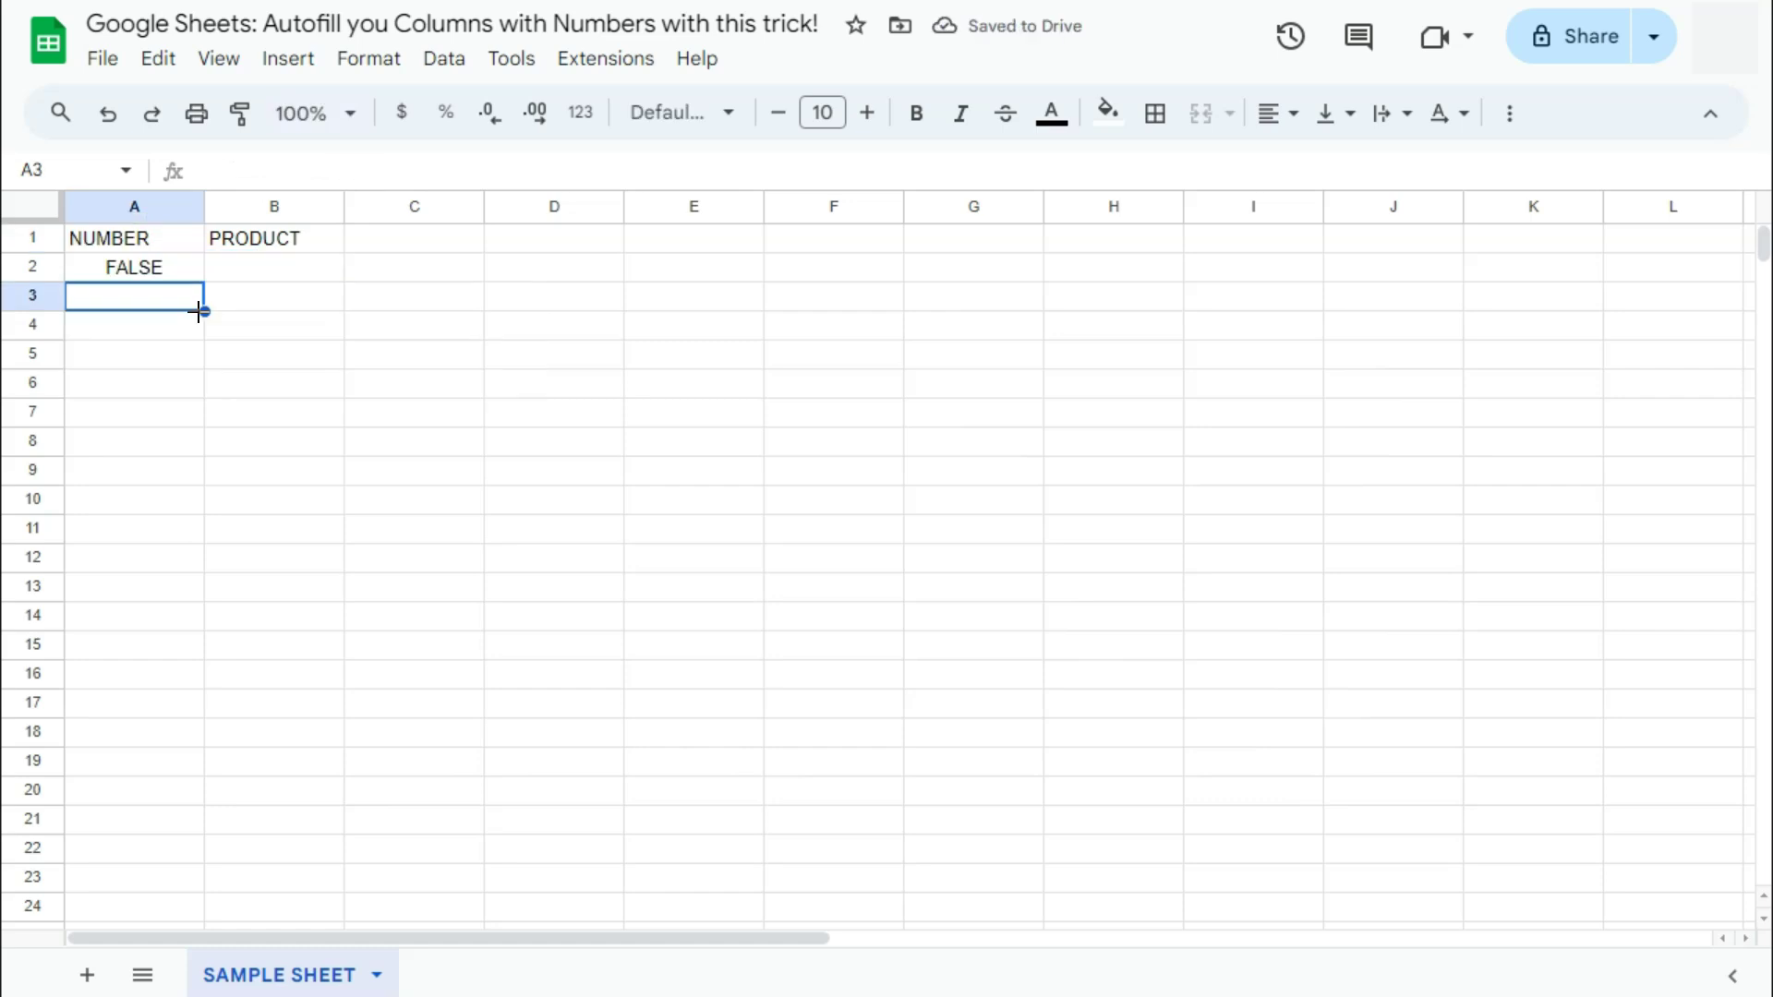
{"action": "left_click", "coordinate": [286, 263]}
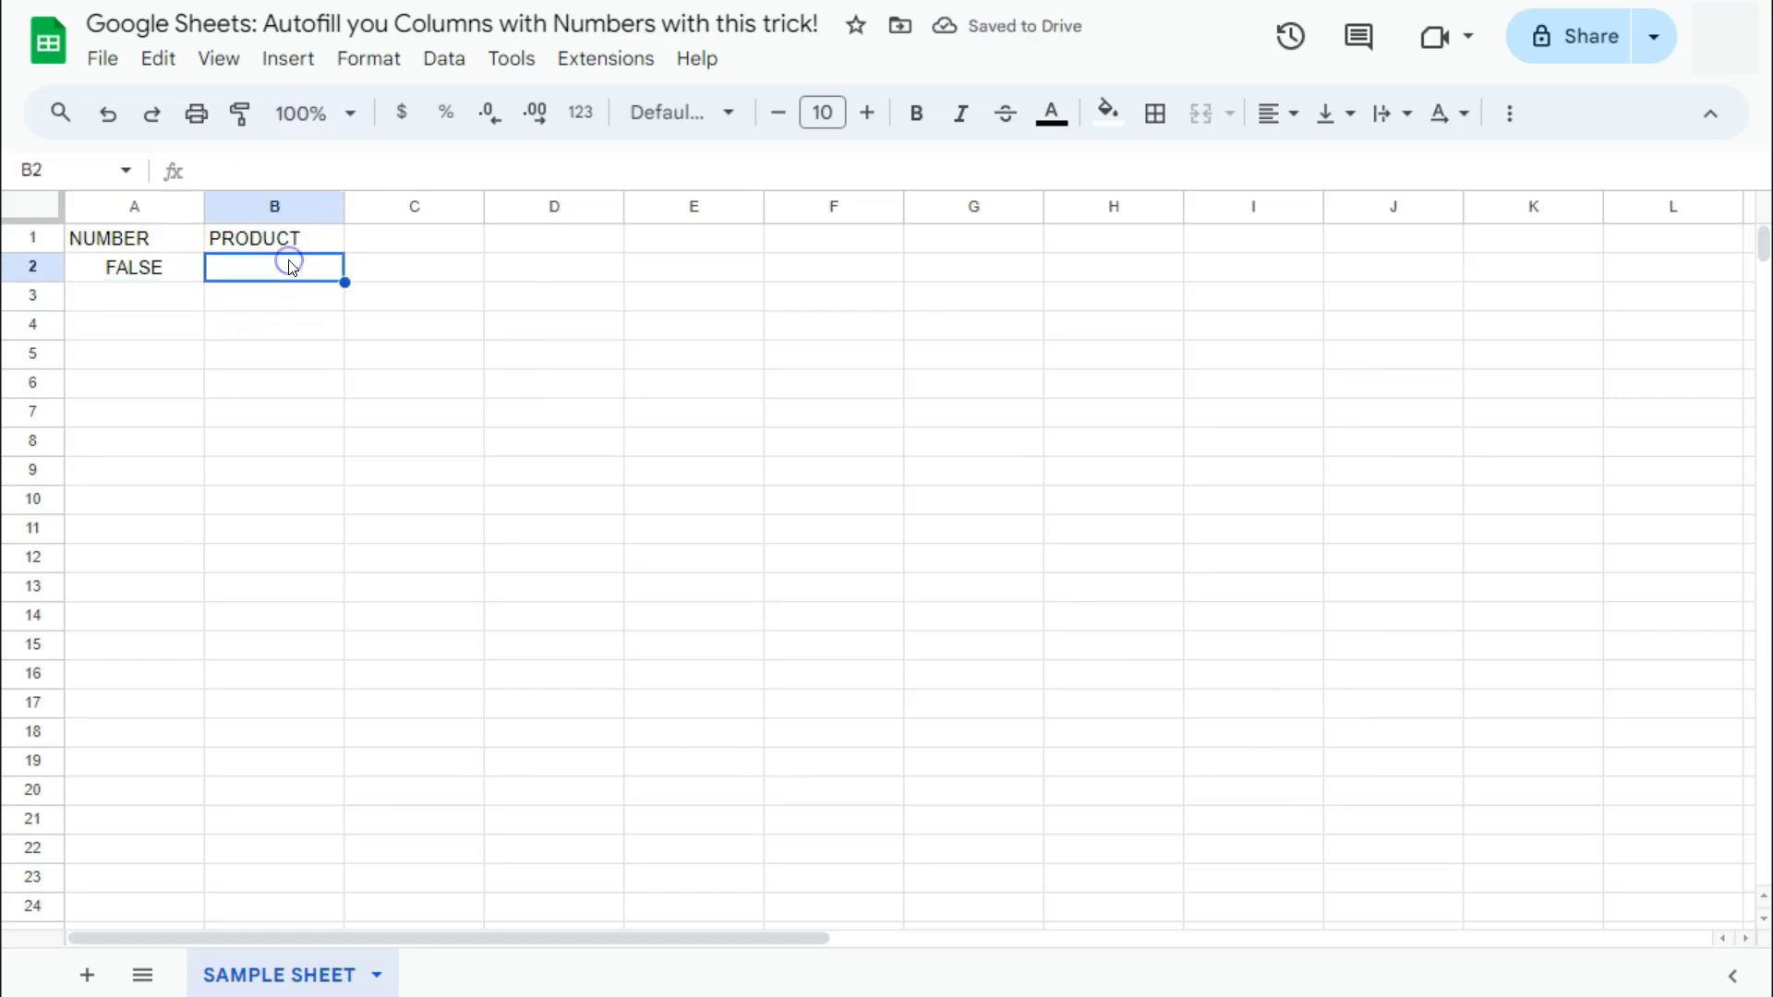
{"action": "double_click", "coordinate": [238, 268]}
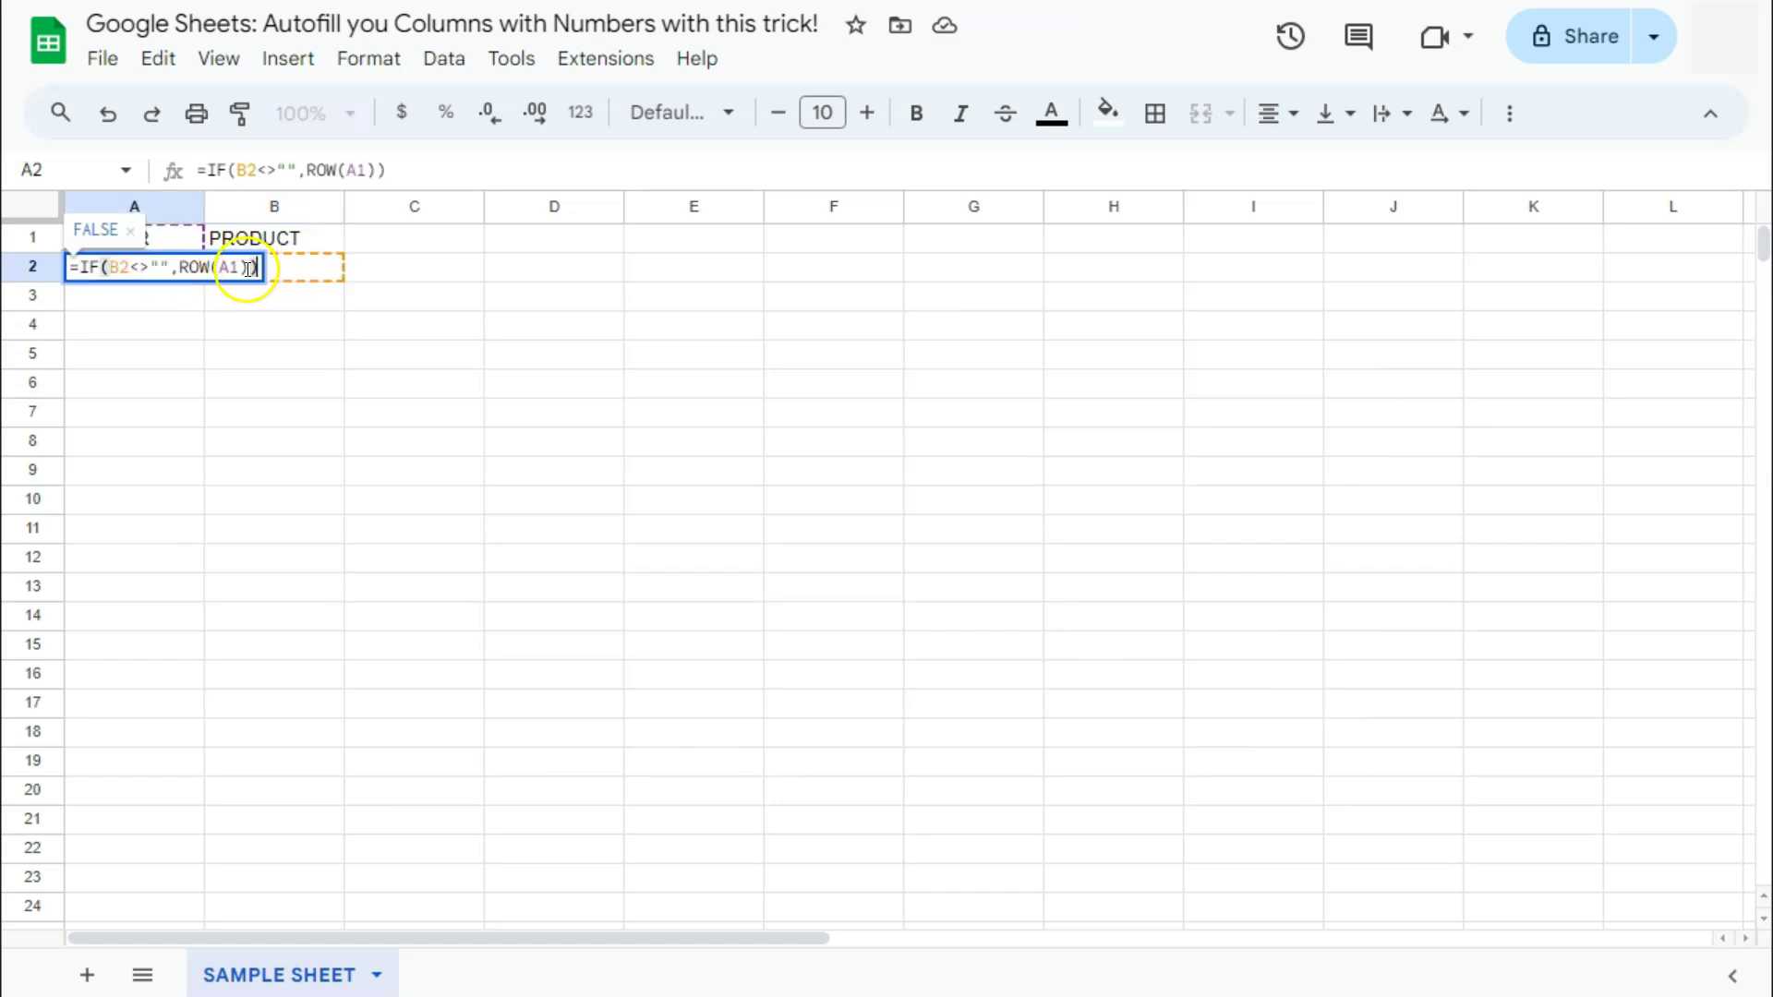
{"action": "left_click", "coordinate": [245, 268]}
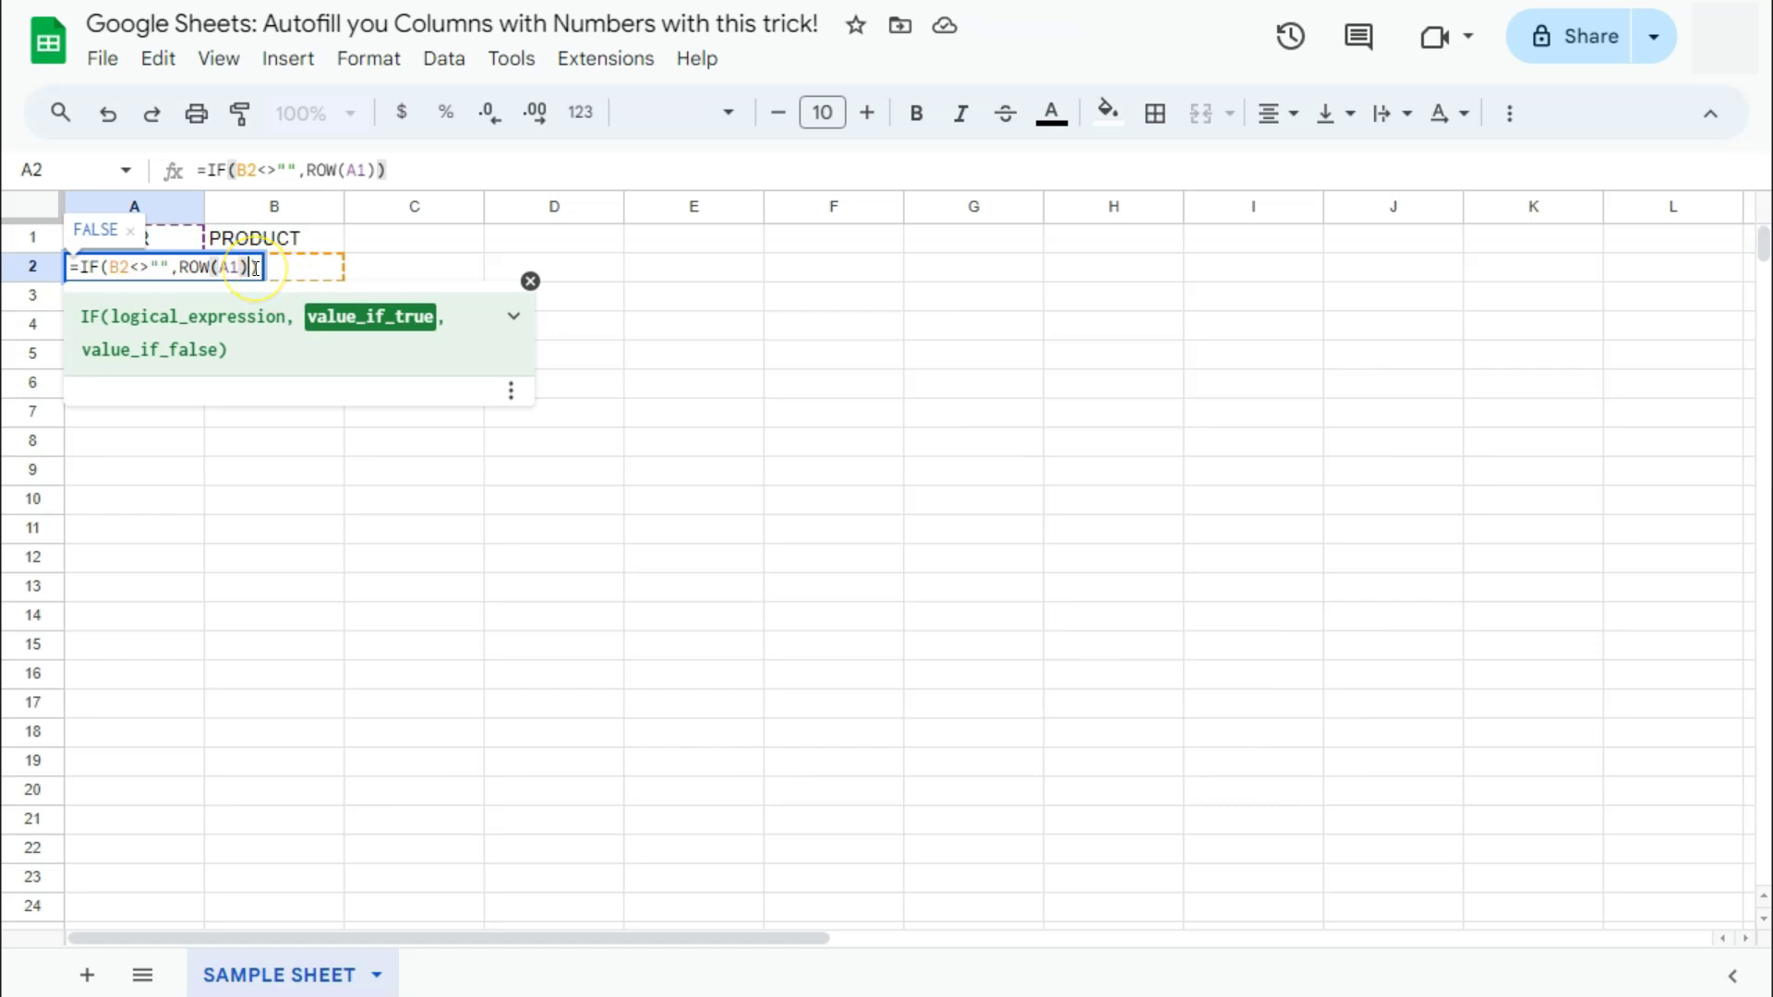
{"action": "left_click", "coordinate": [289, 277]}
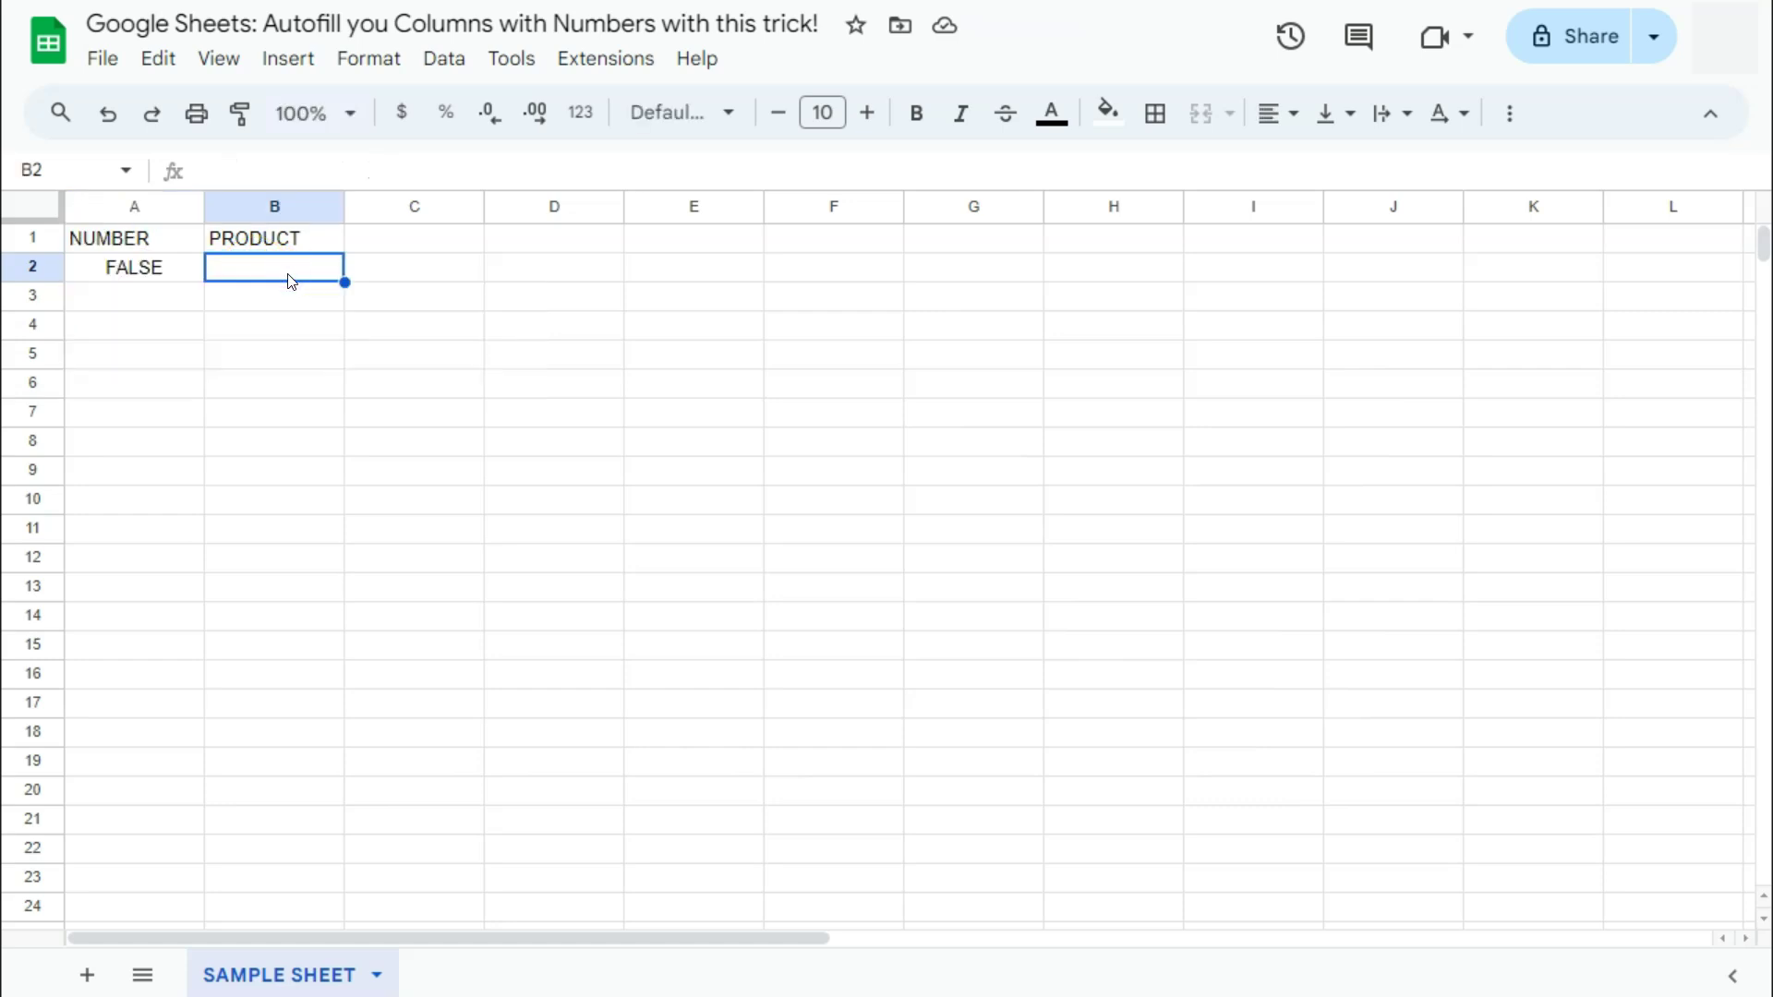
{"action": "type", "text": "Lip"}
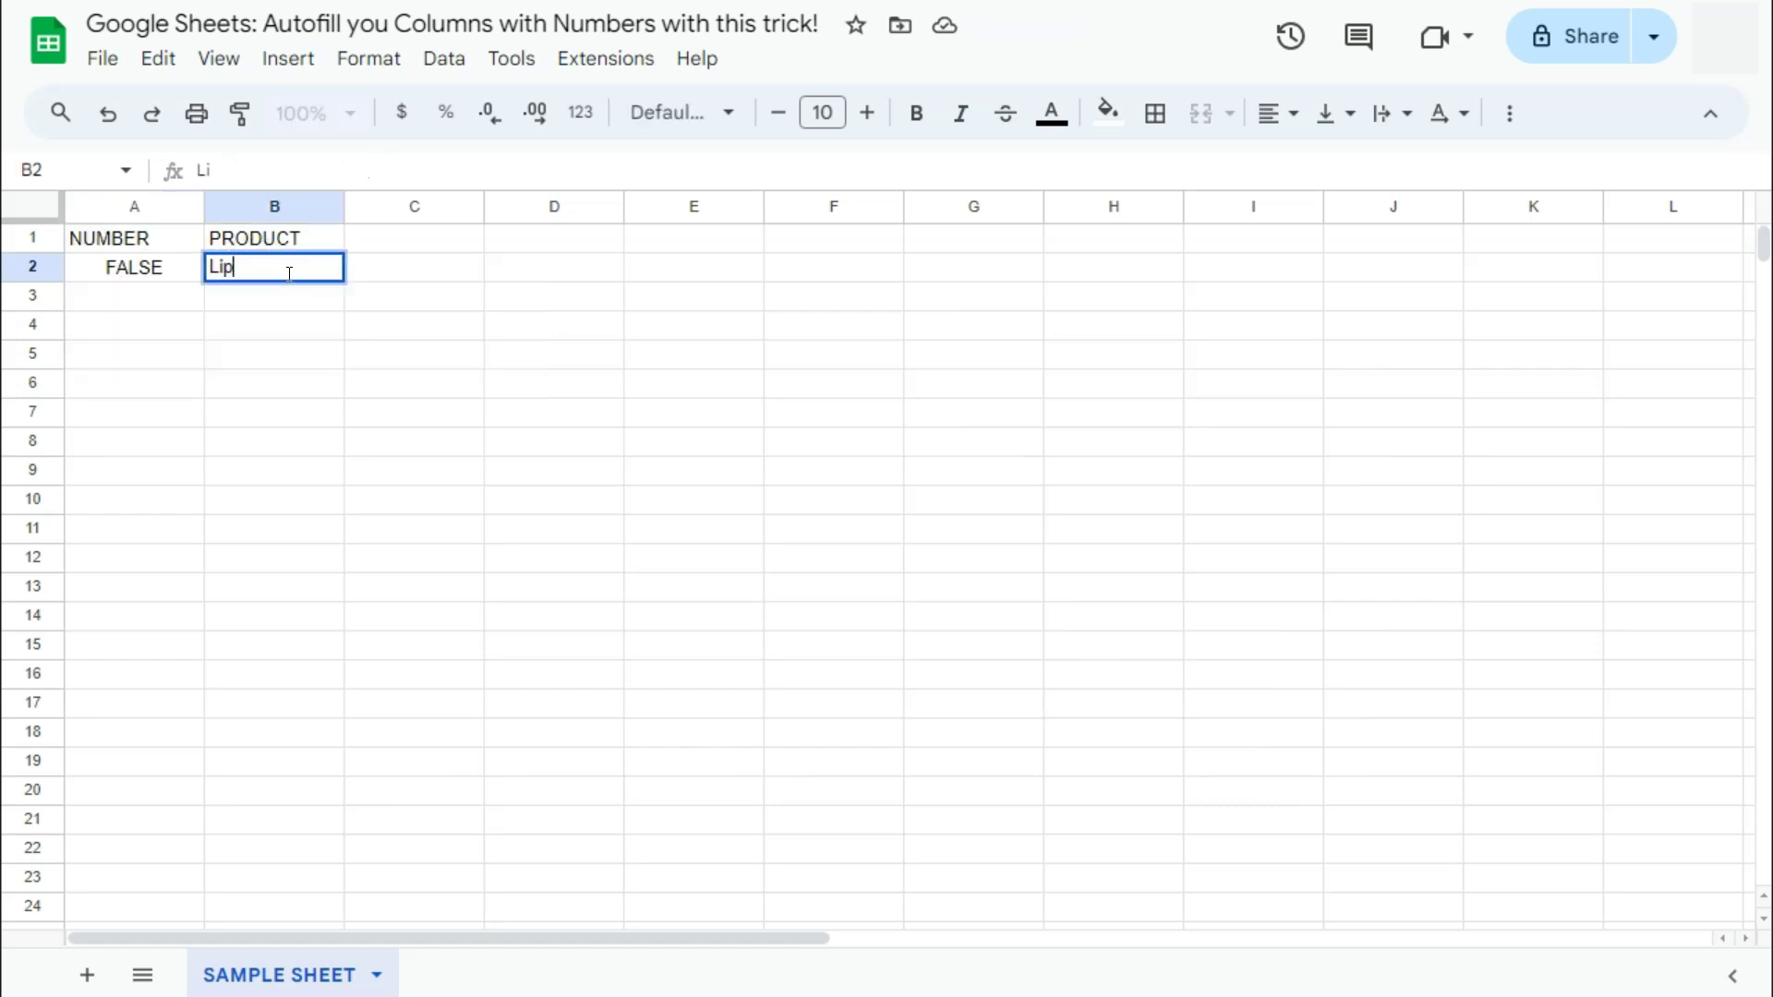
{"action": "type", "text": "stick"}
{"action": "key", "text": "Return"}
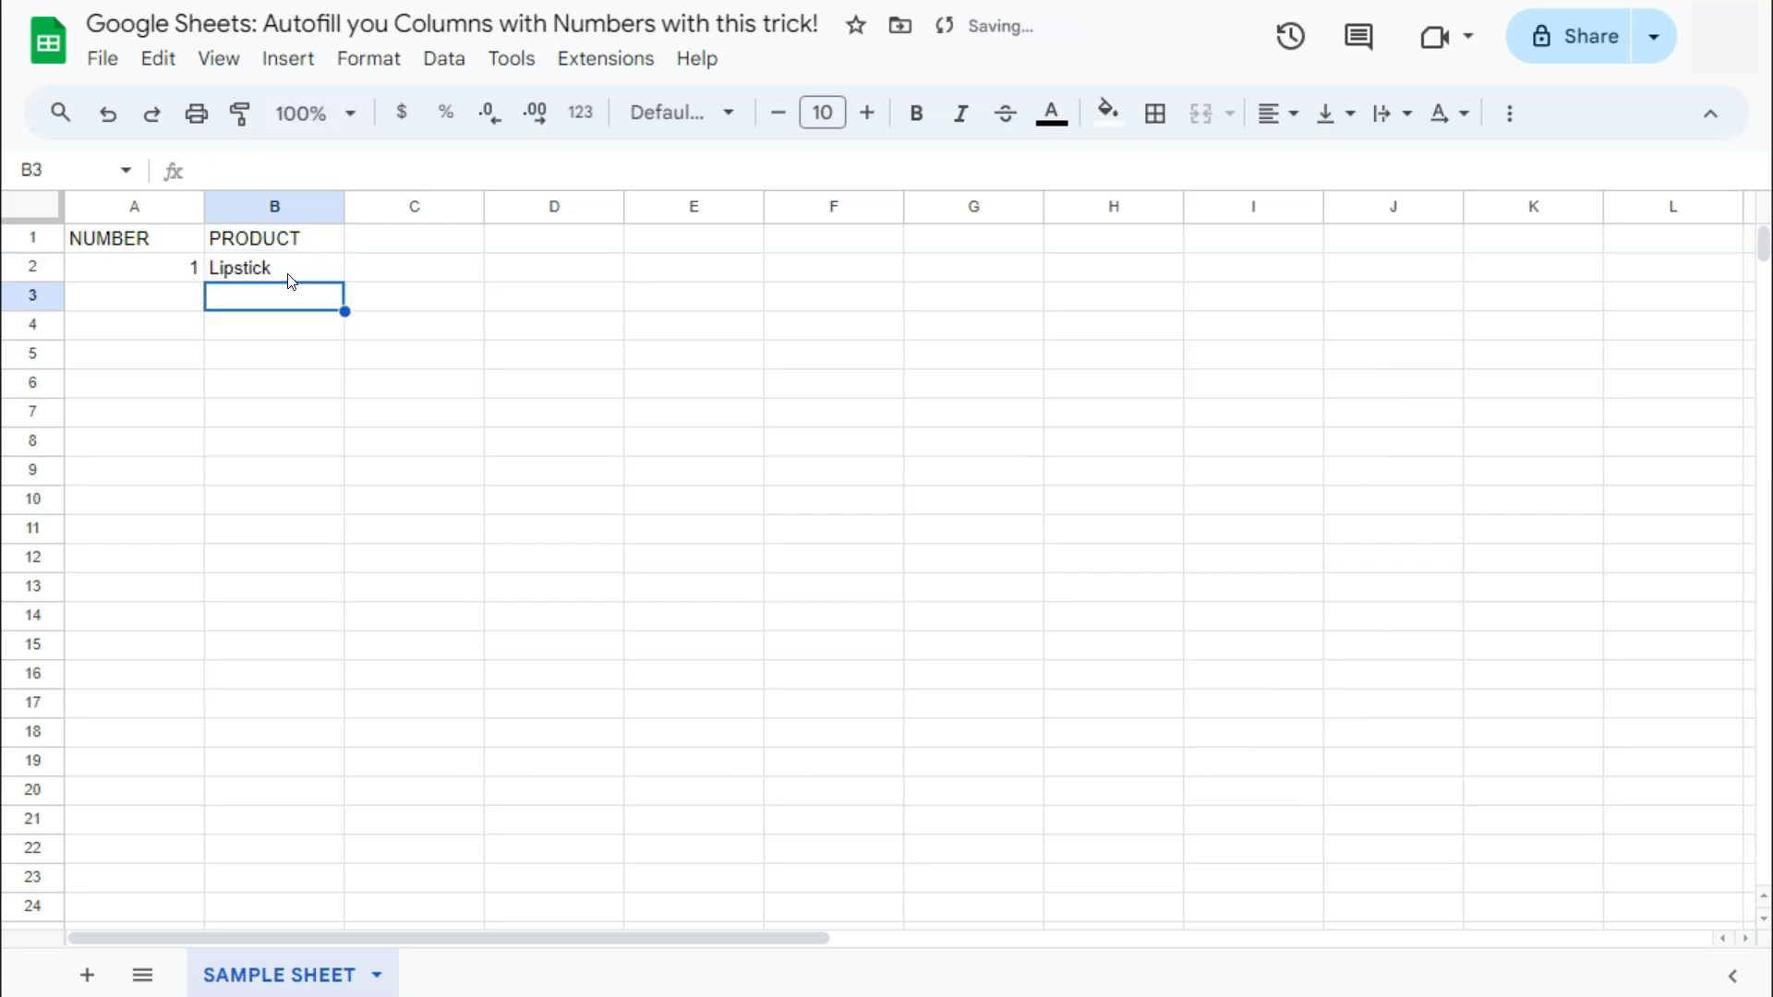
{"action": "key", "text": "ctrl+z"}
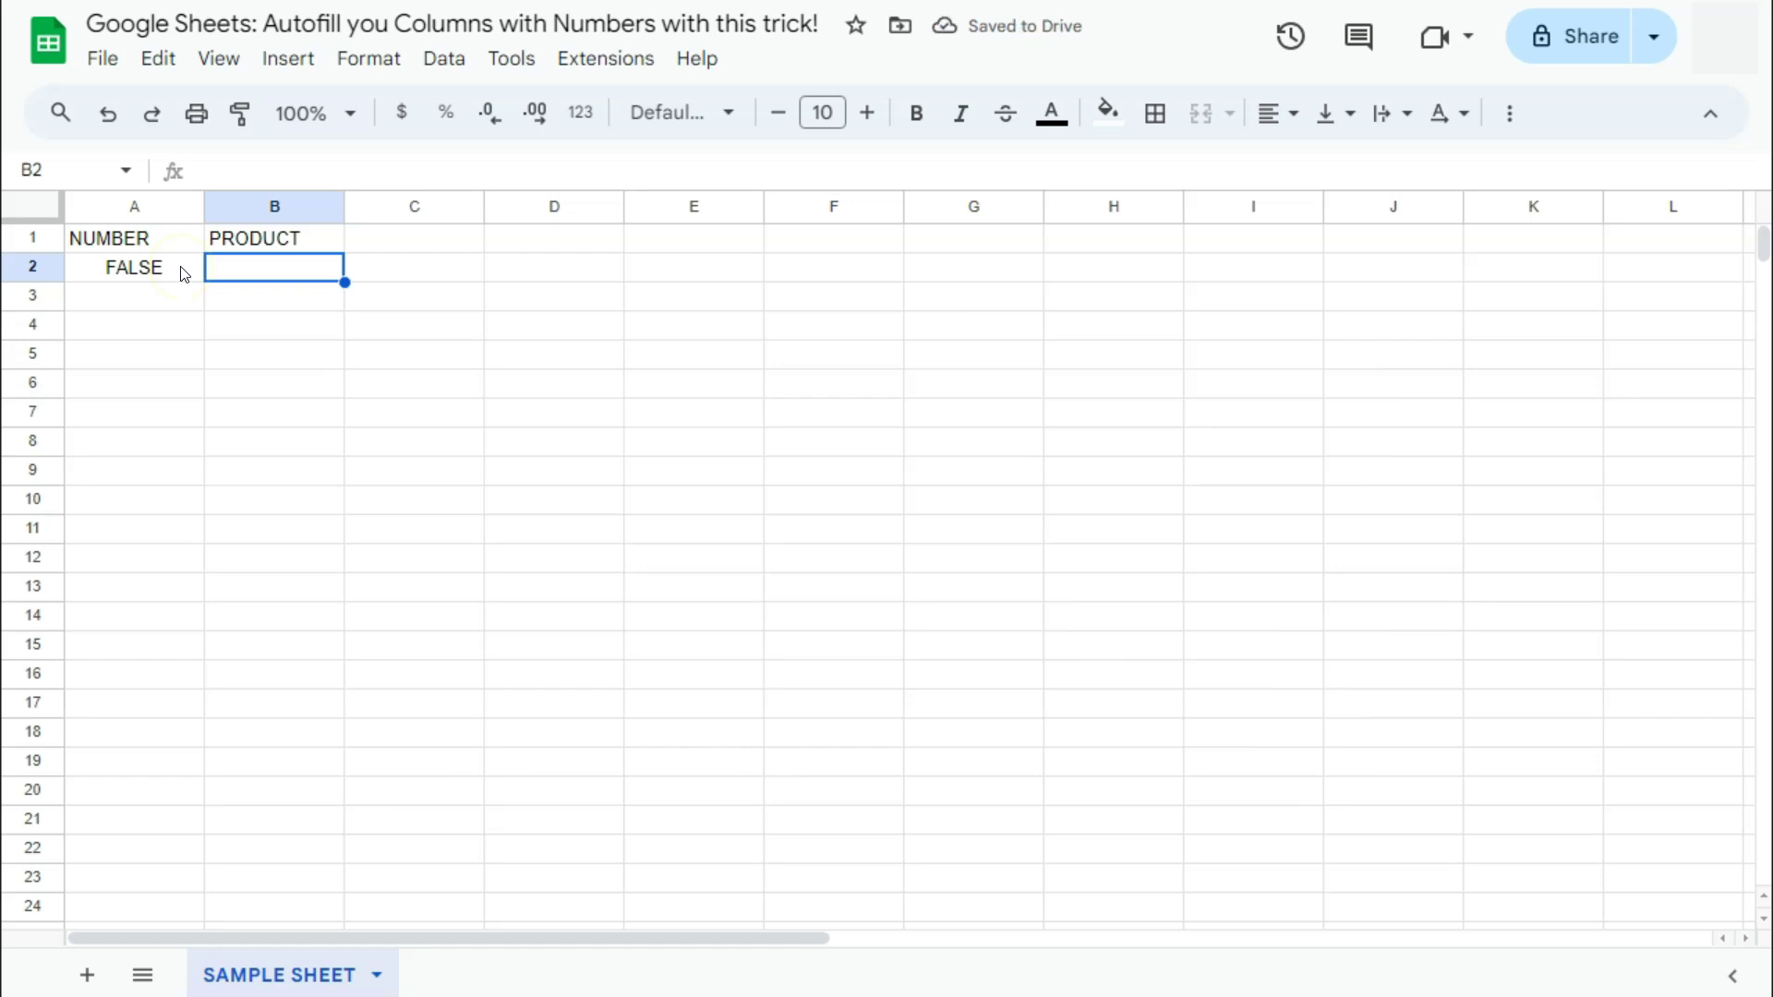
Step: Add "" as the third IF argument in A2's formula so blanks replace FALSE
{"action": "left_click", "coordinate": [181, 274]}
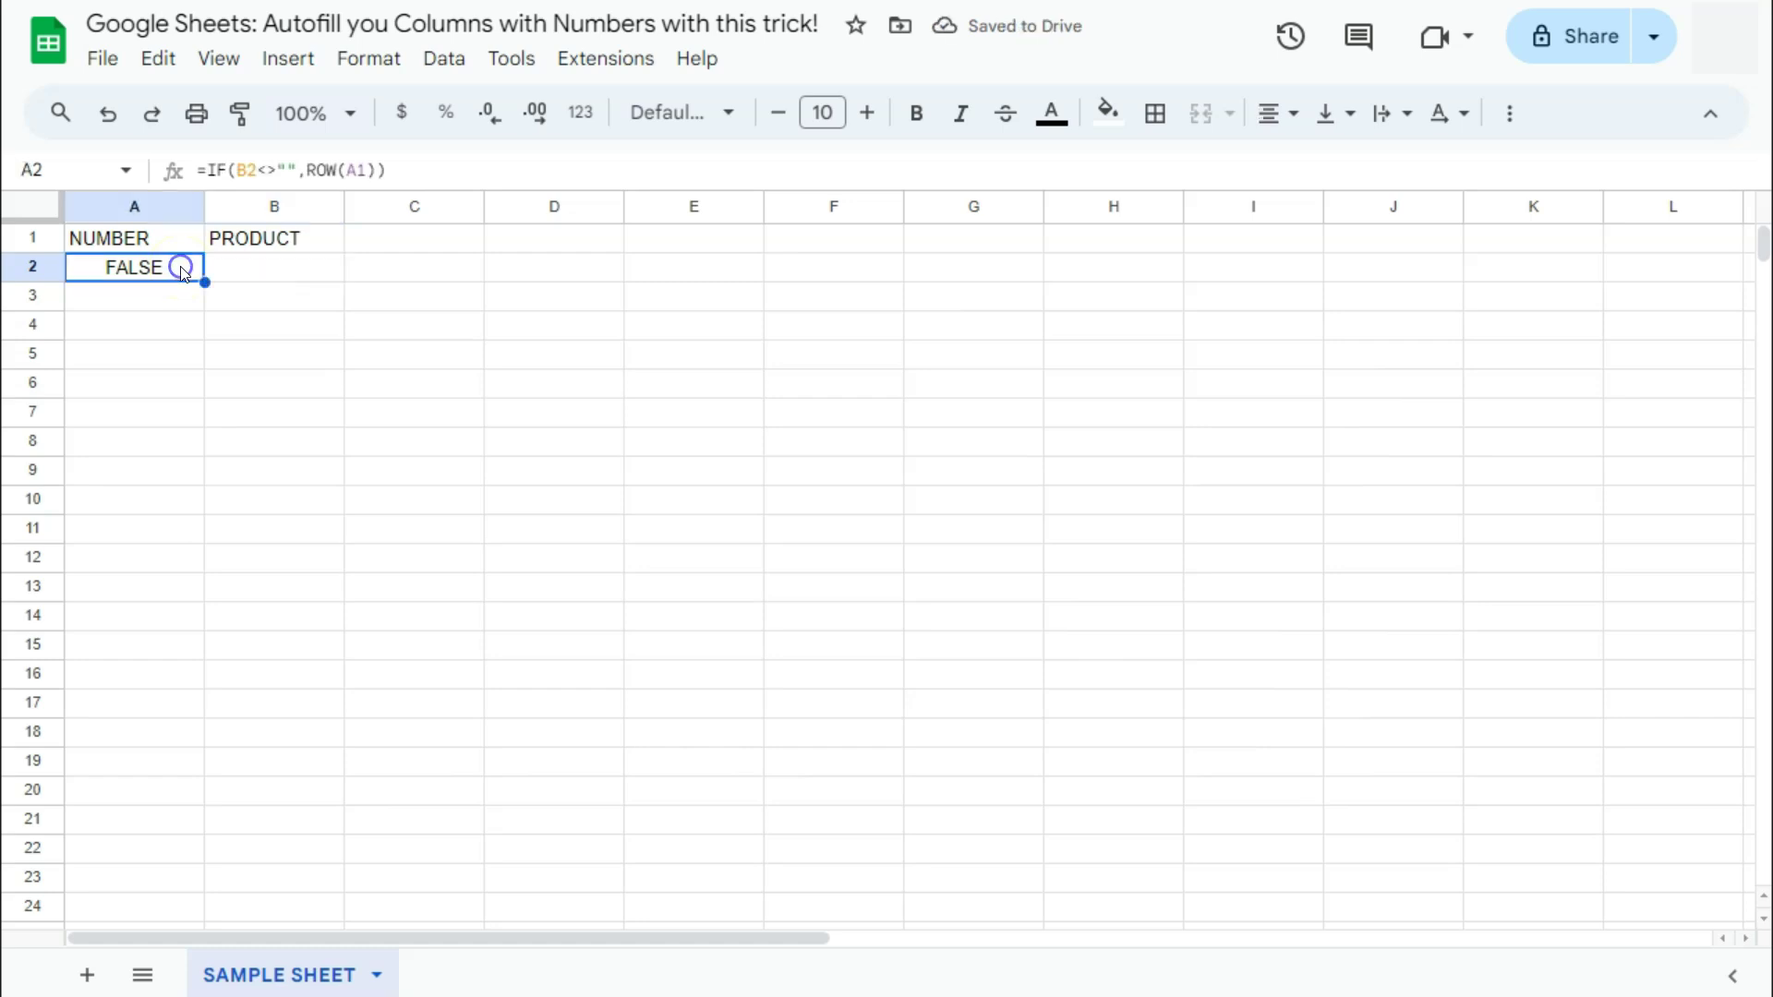
{"action": "double_click", "coordinate": [268, 269]}
{"action": "type", "text": ","}
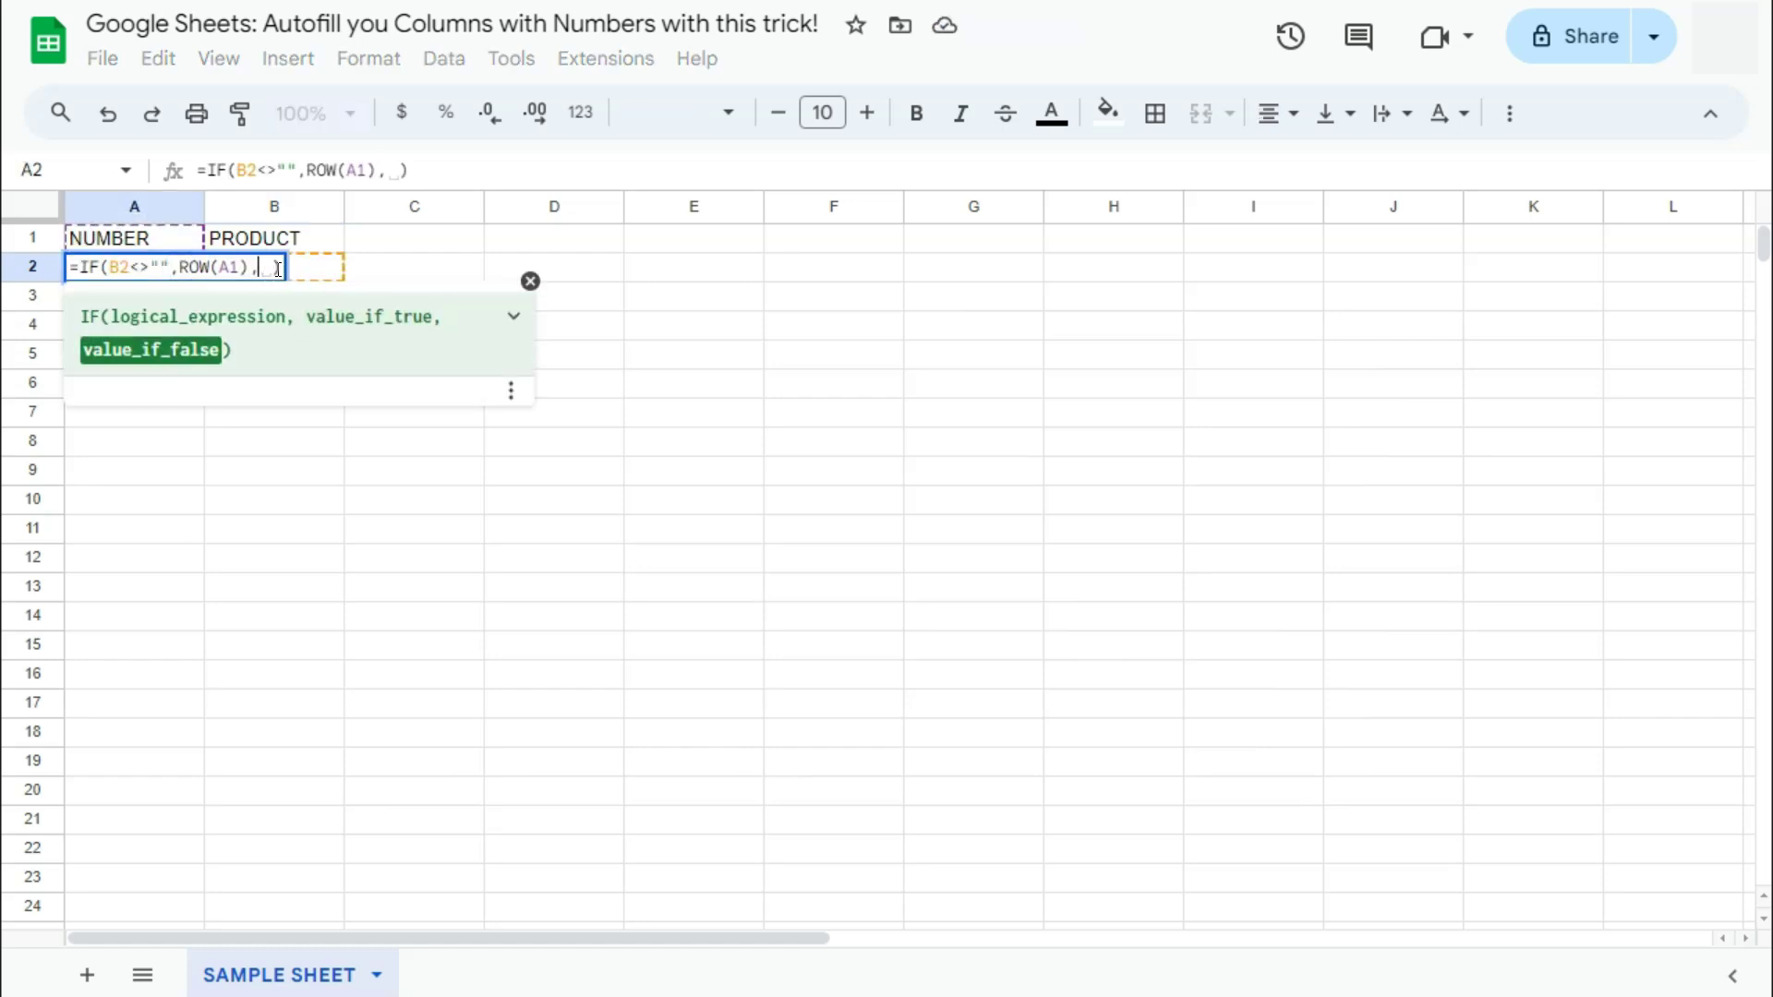
{"action": "type", "text": "\"\""}
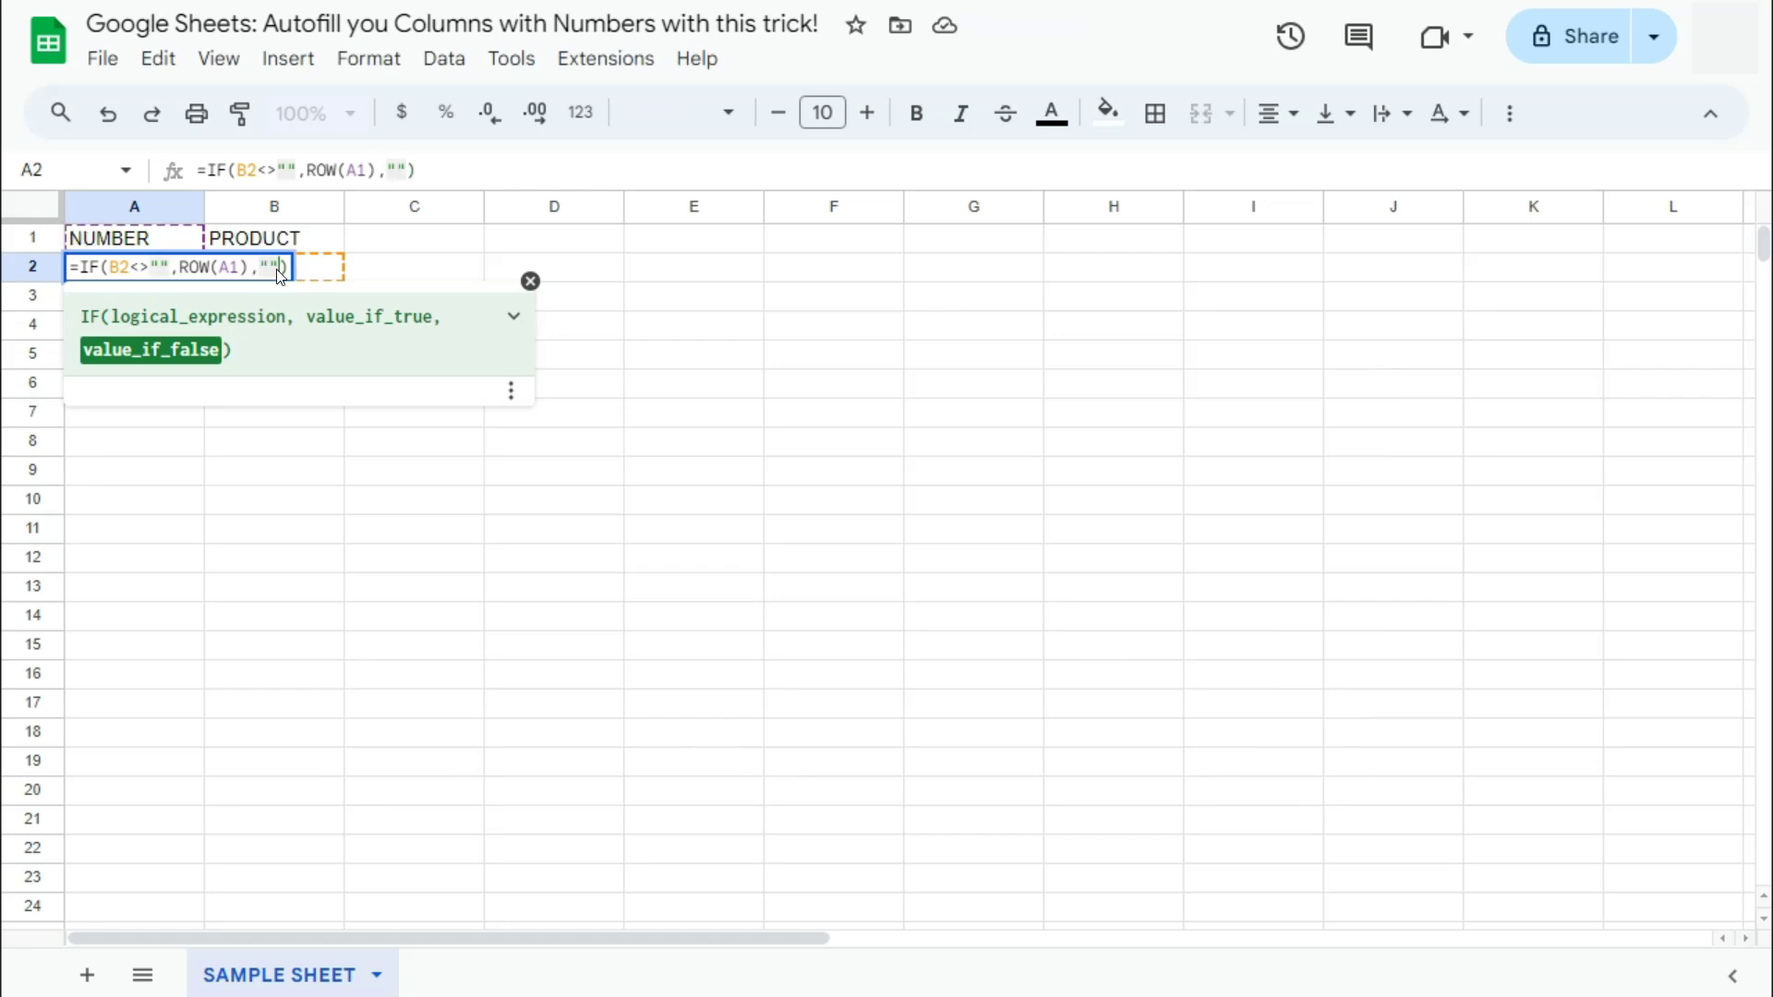
{"action": "key", "text": "Return"}
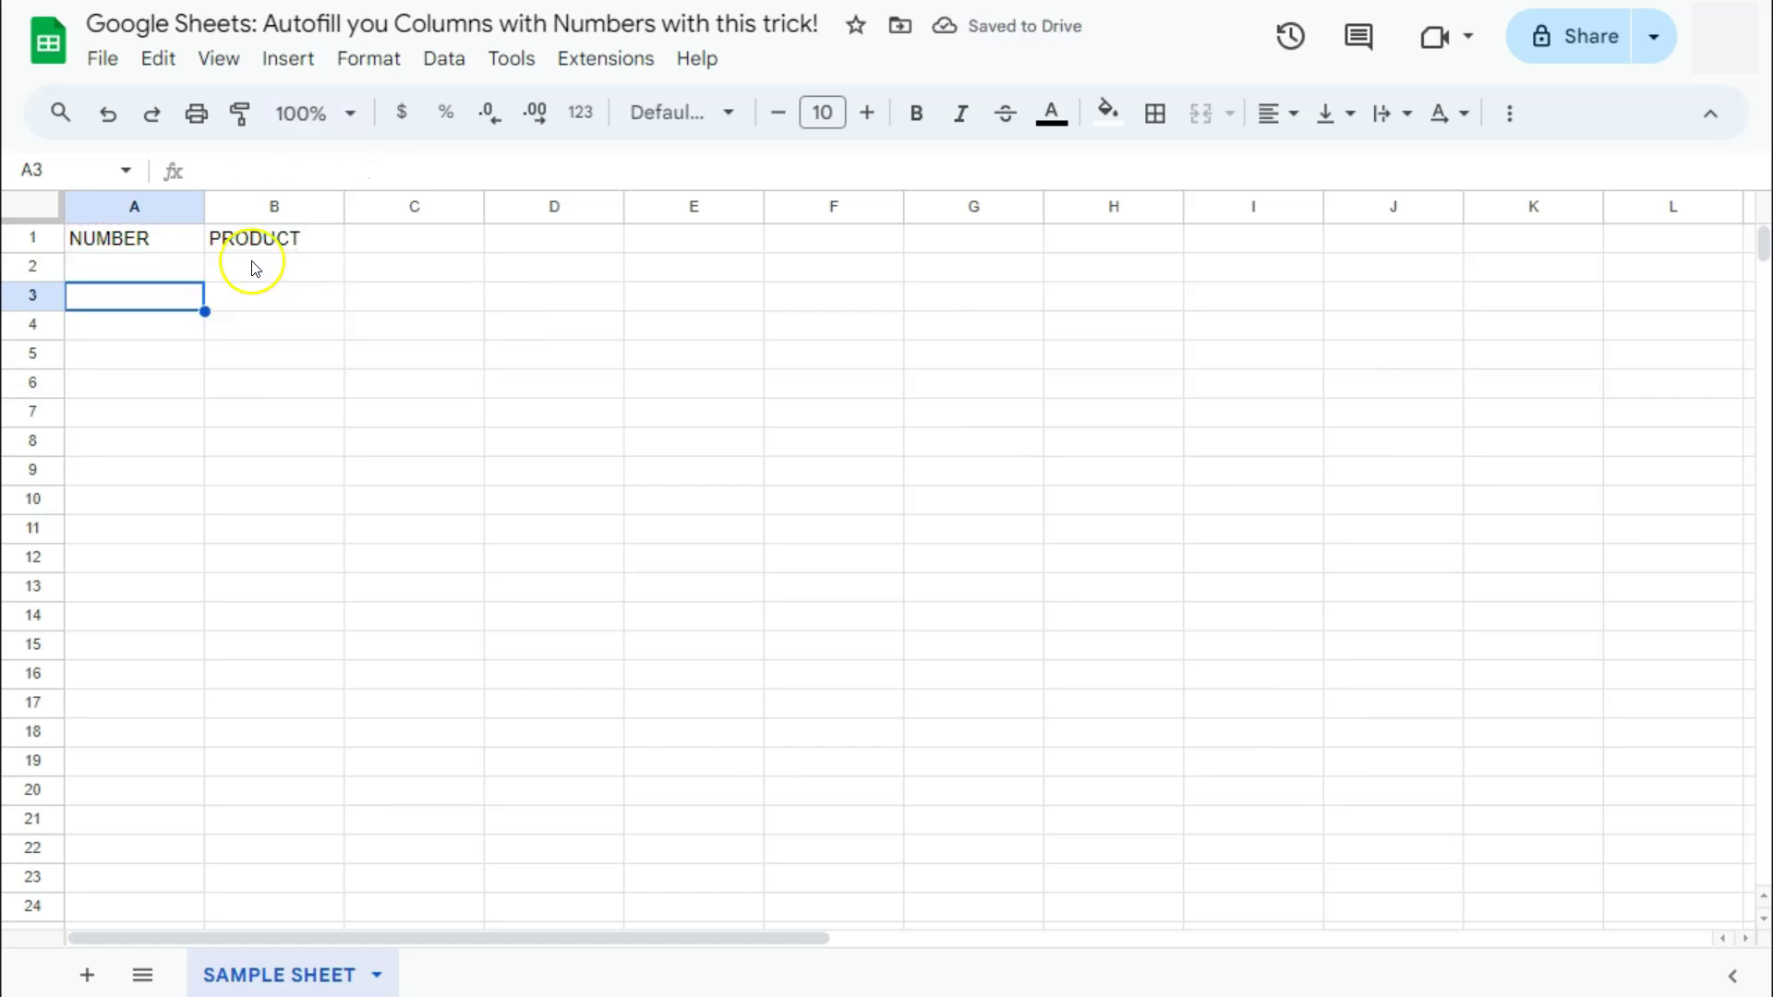
Step: Enter Lipstick in B2 and check that A2 now shows 1
{"action": "left_click", "coordinate": [246, 267]}
{"action": "left_click", "coordinate": [173, 267]}
{"action": "left_click", "coordinate": [238, 275]}
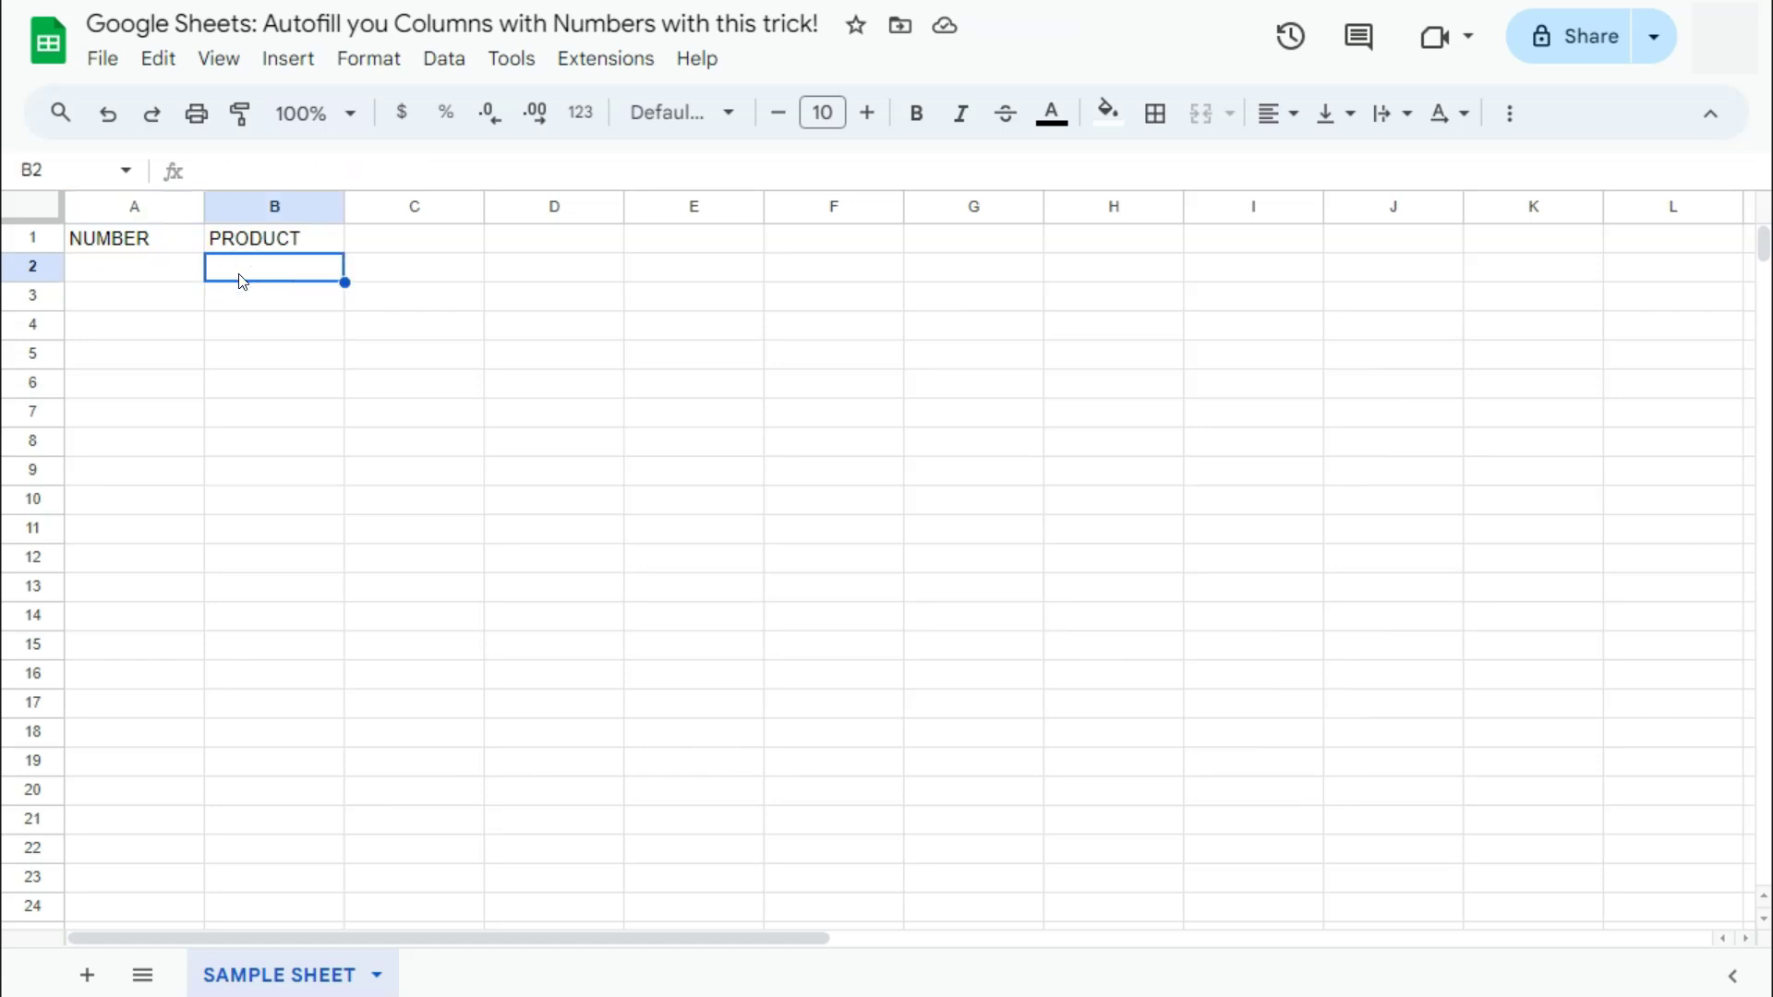
{"action": "type", "text": "Lipstick"}
{"action": "key", "text": "Return"}
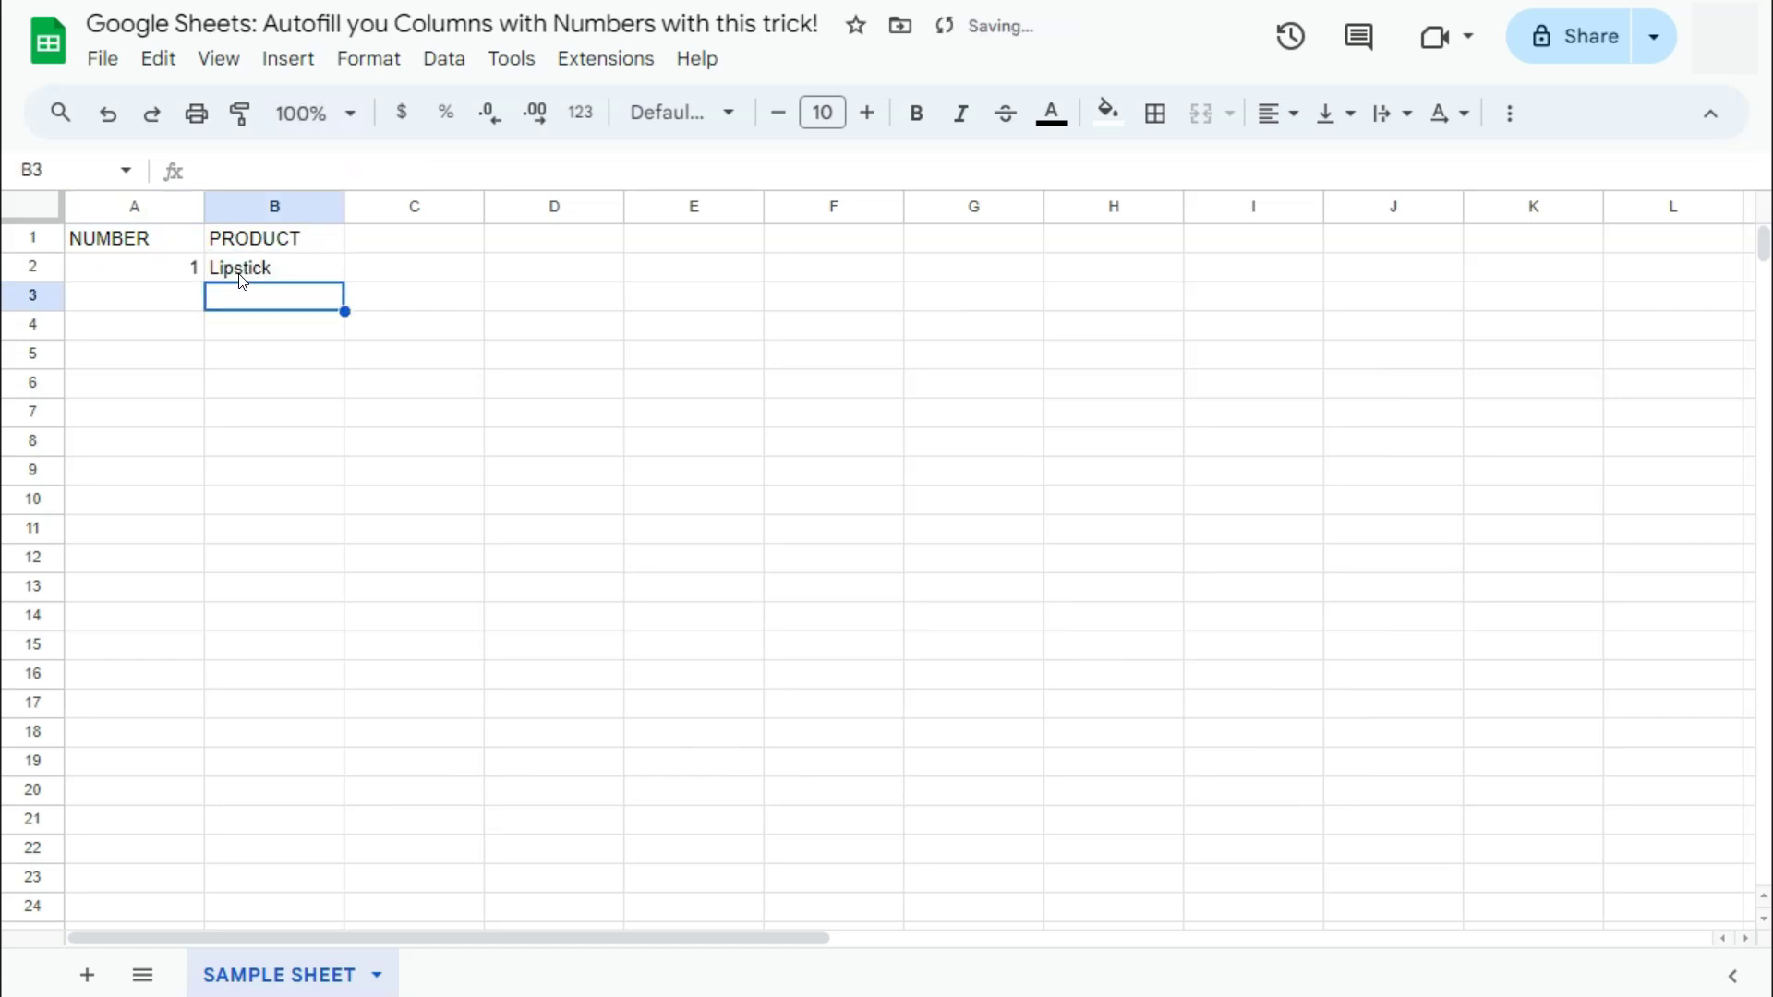
{"action": "left_click", "coordinate": [242, 277]}
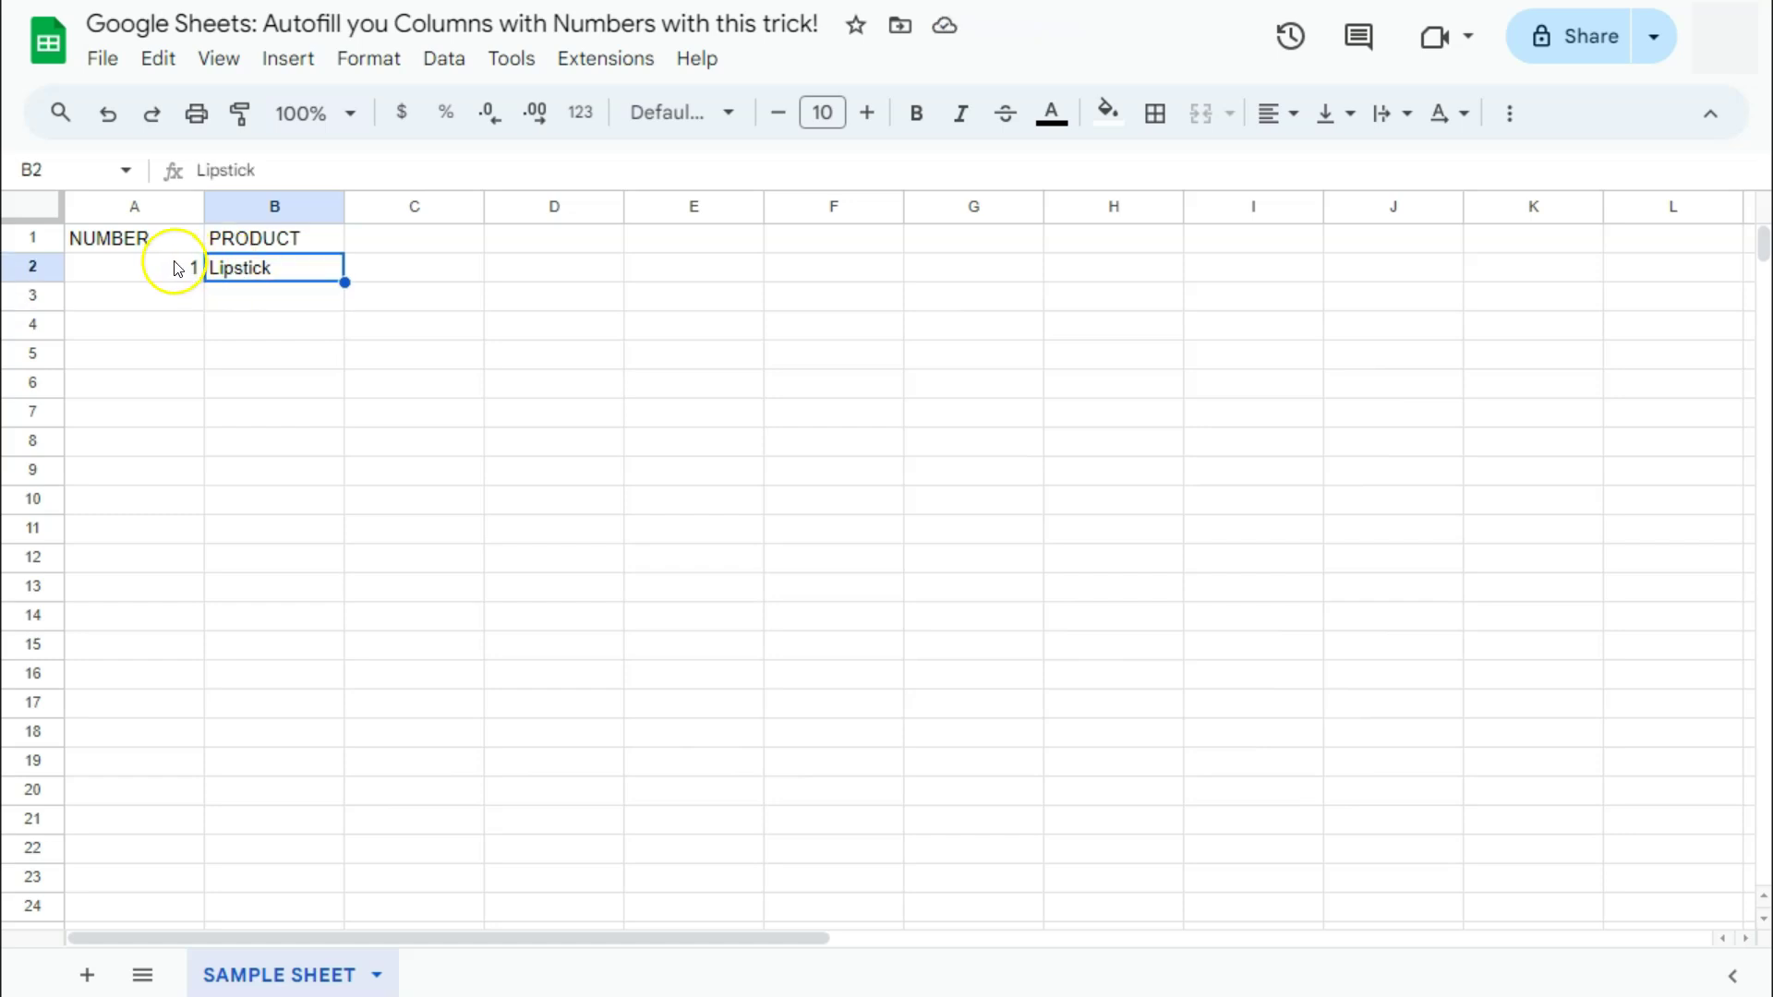
{"action": "left_click", "coordinate": [175, 263]}
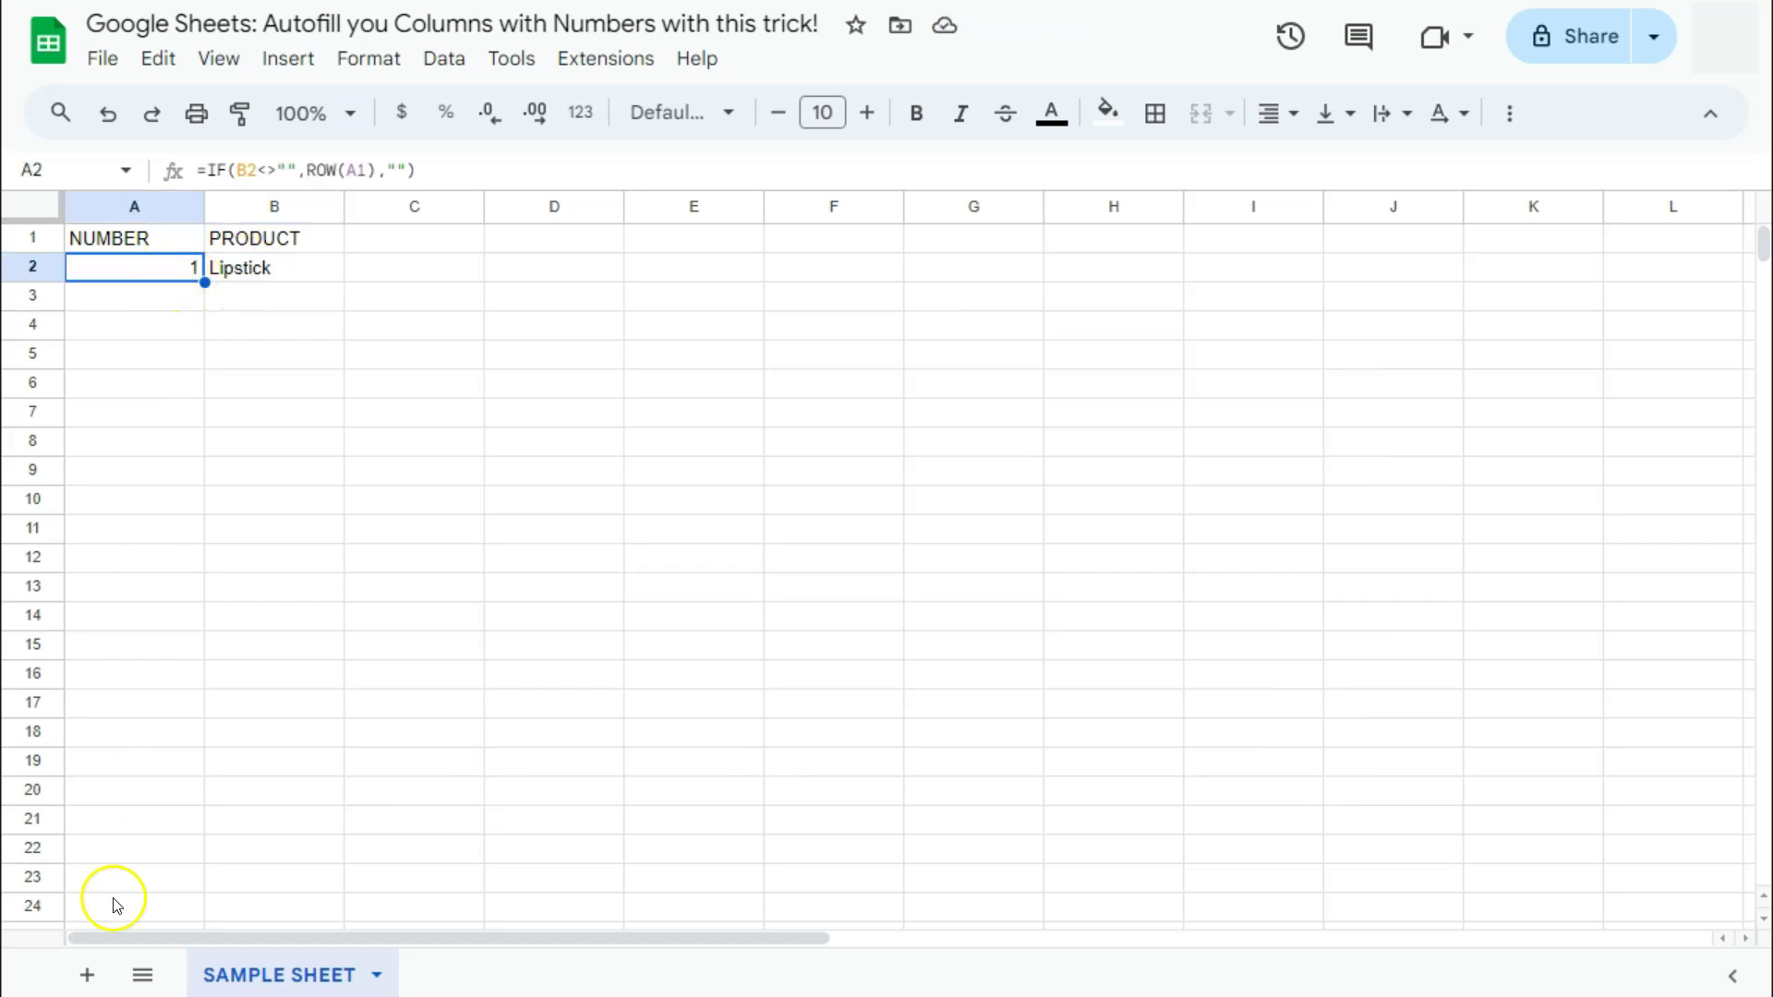
Step: Wrap A2's formula in Arrayformula and extend its ranges to B2:B and A1:A
{"action": "left_click", "coordinate": [138, 354]}
{"action": "left_click", "coordinate": [186, 265]}
{"action": "double_click", "coordinate": [186, 265]}
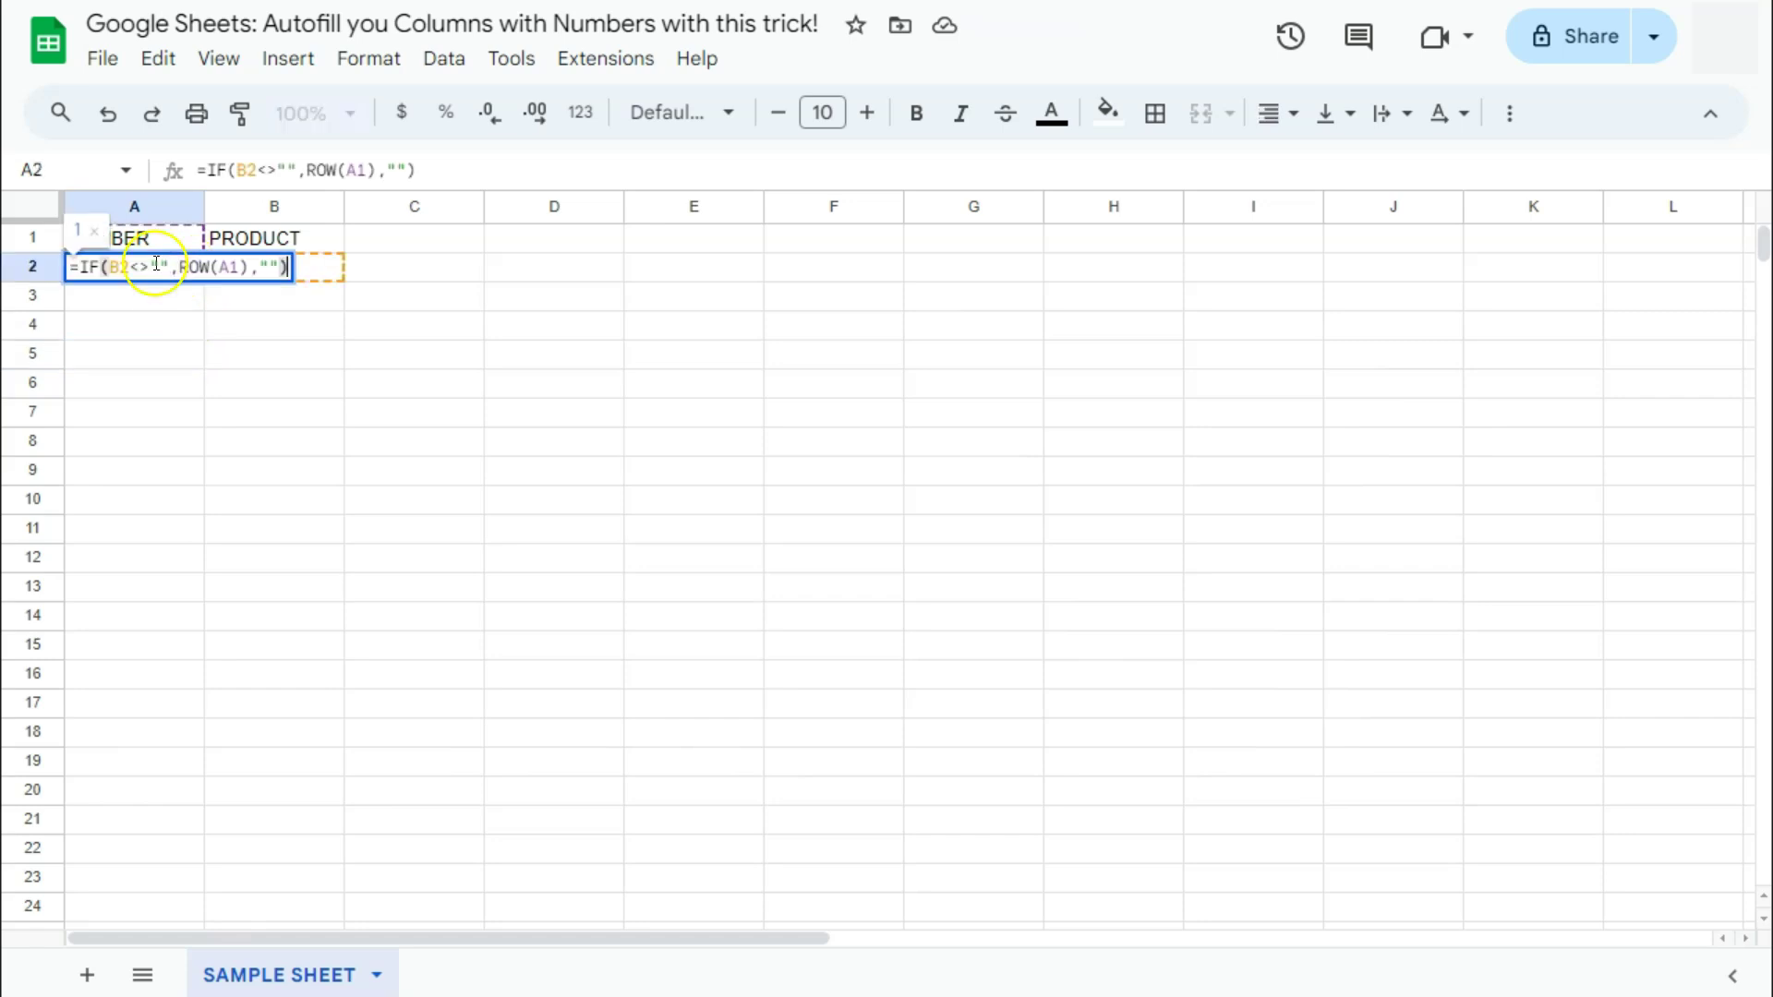
{"action": "left_click", "coordinate": [81, 267]}
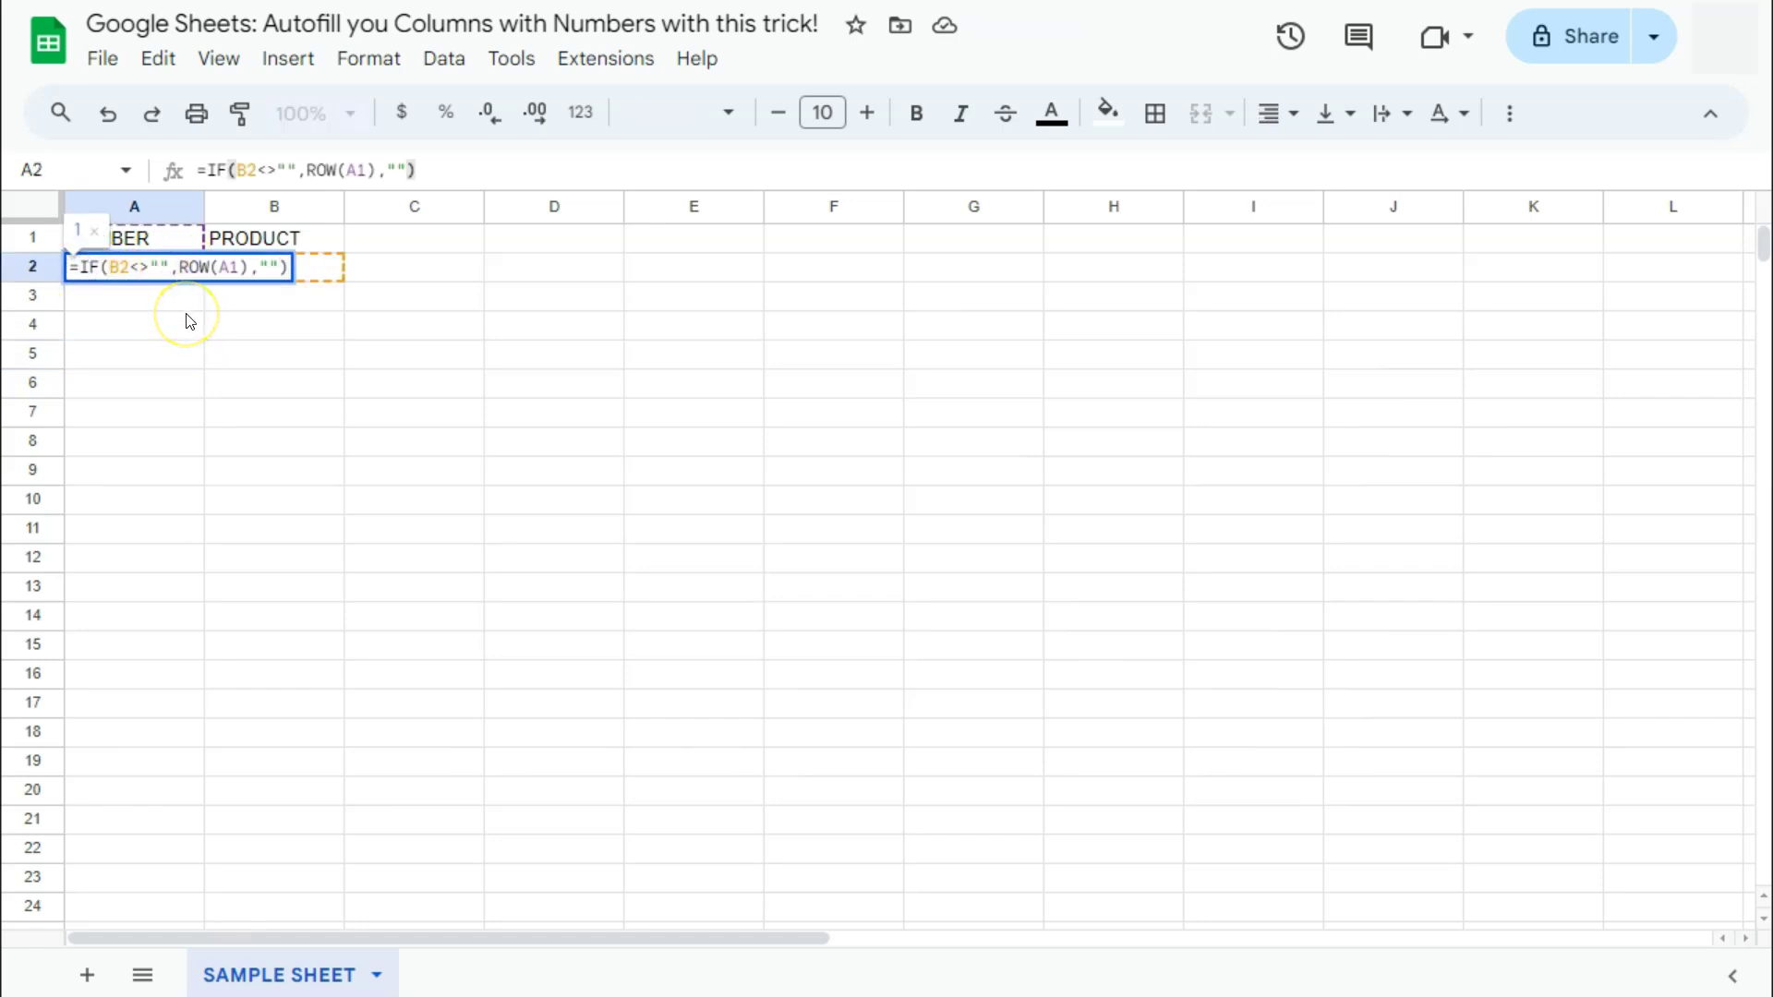
{"action": "type", "text": "Arrayformula("}
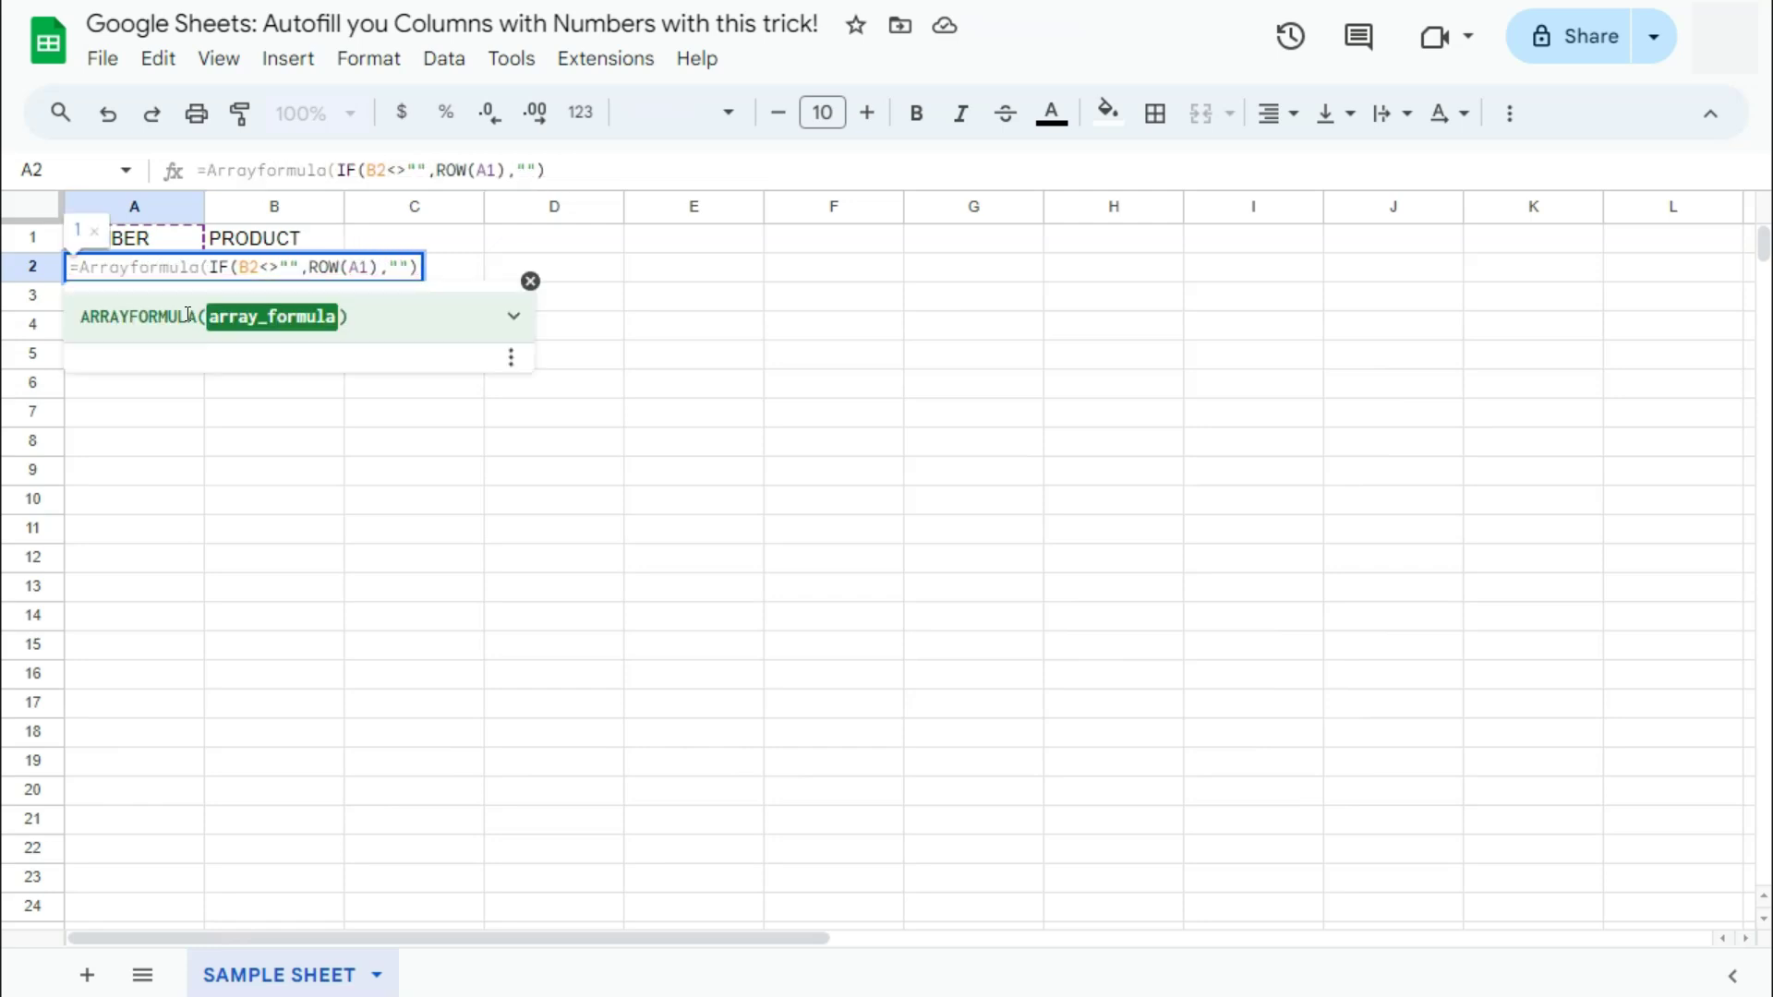
{"action": "left_click", "coordinate": [253, 264]}
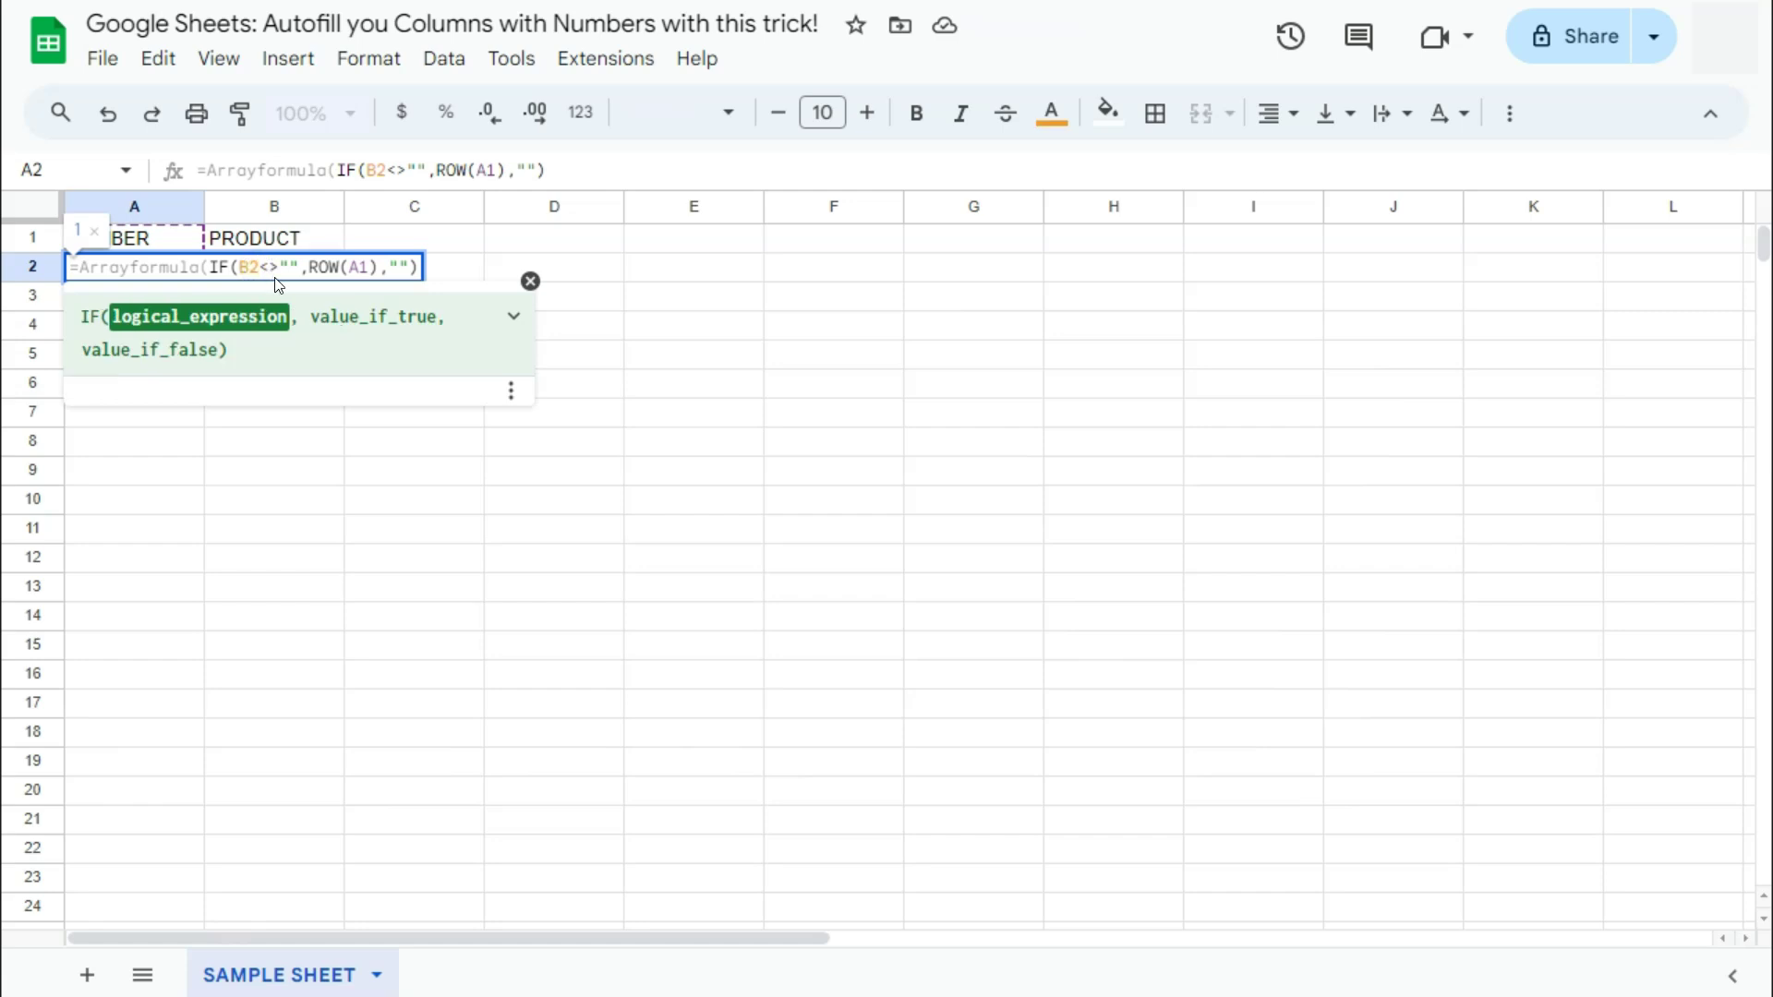
{"action": "type", "text": ":B"}
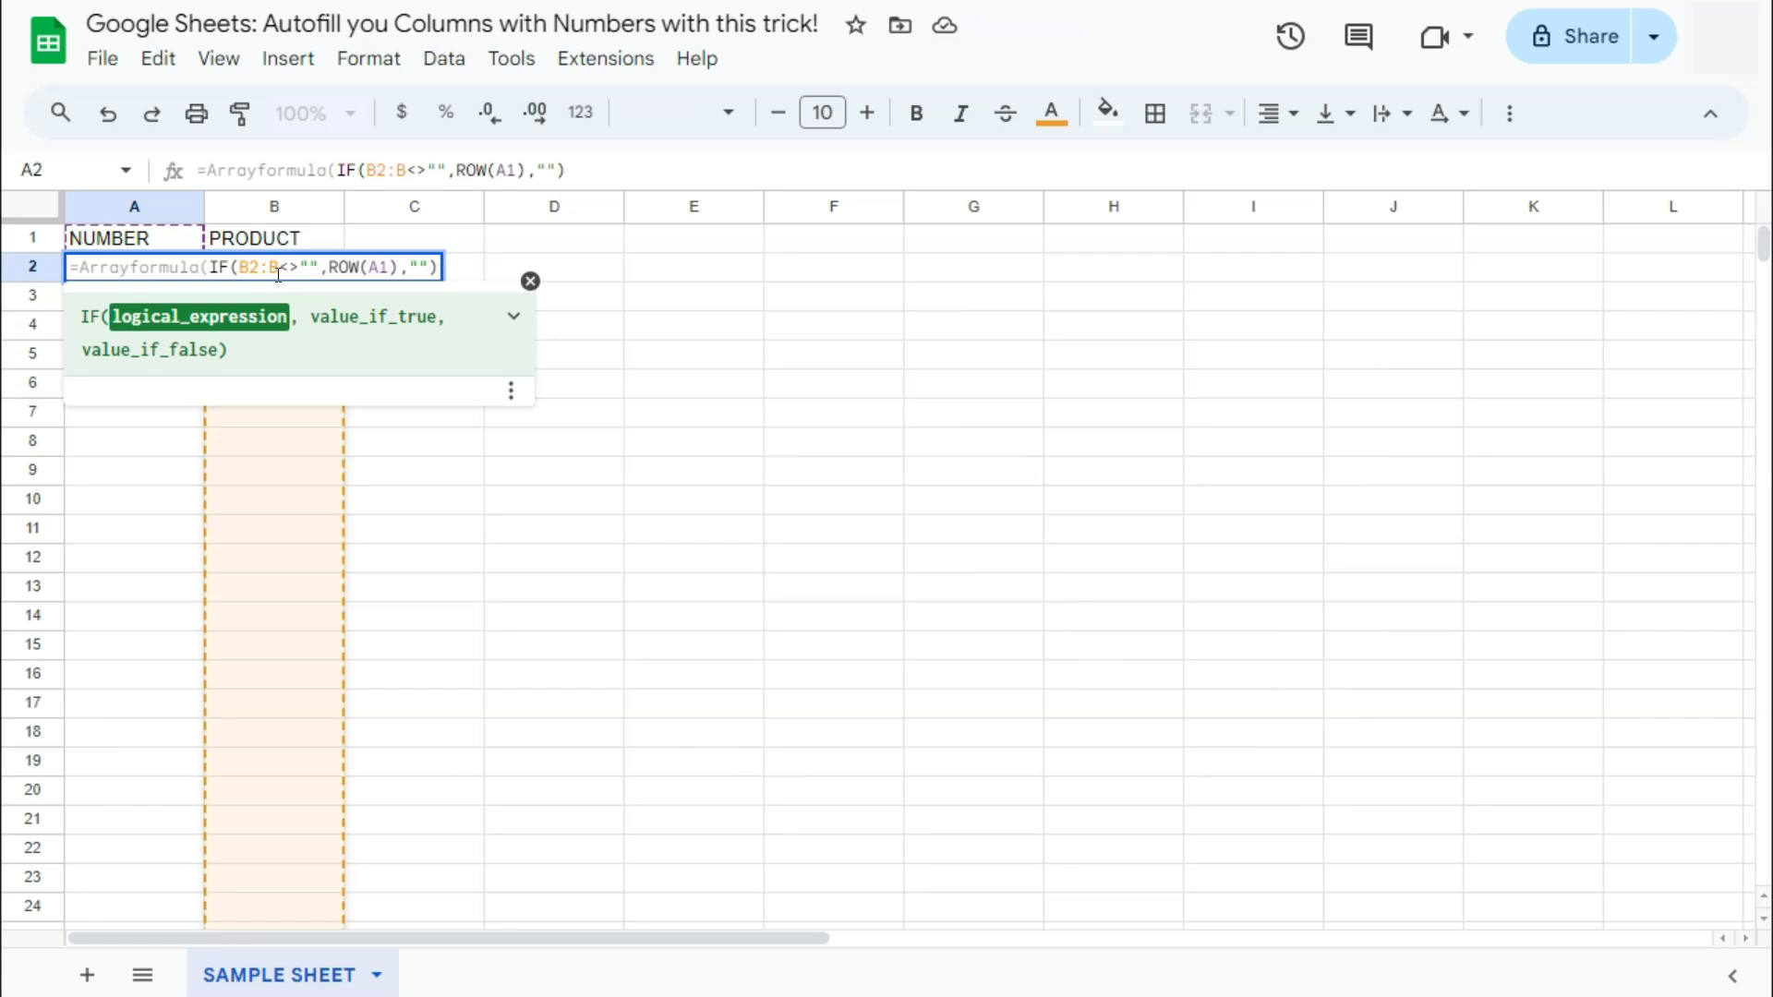
{"action": "left_click", "coordinate": [389, 268]}
{"action": "type", "text": ":A"}
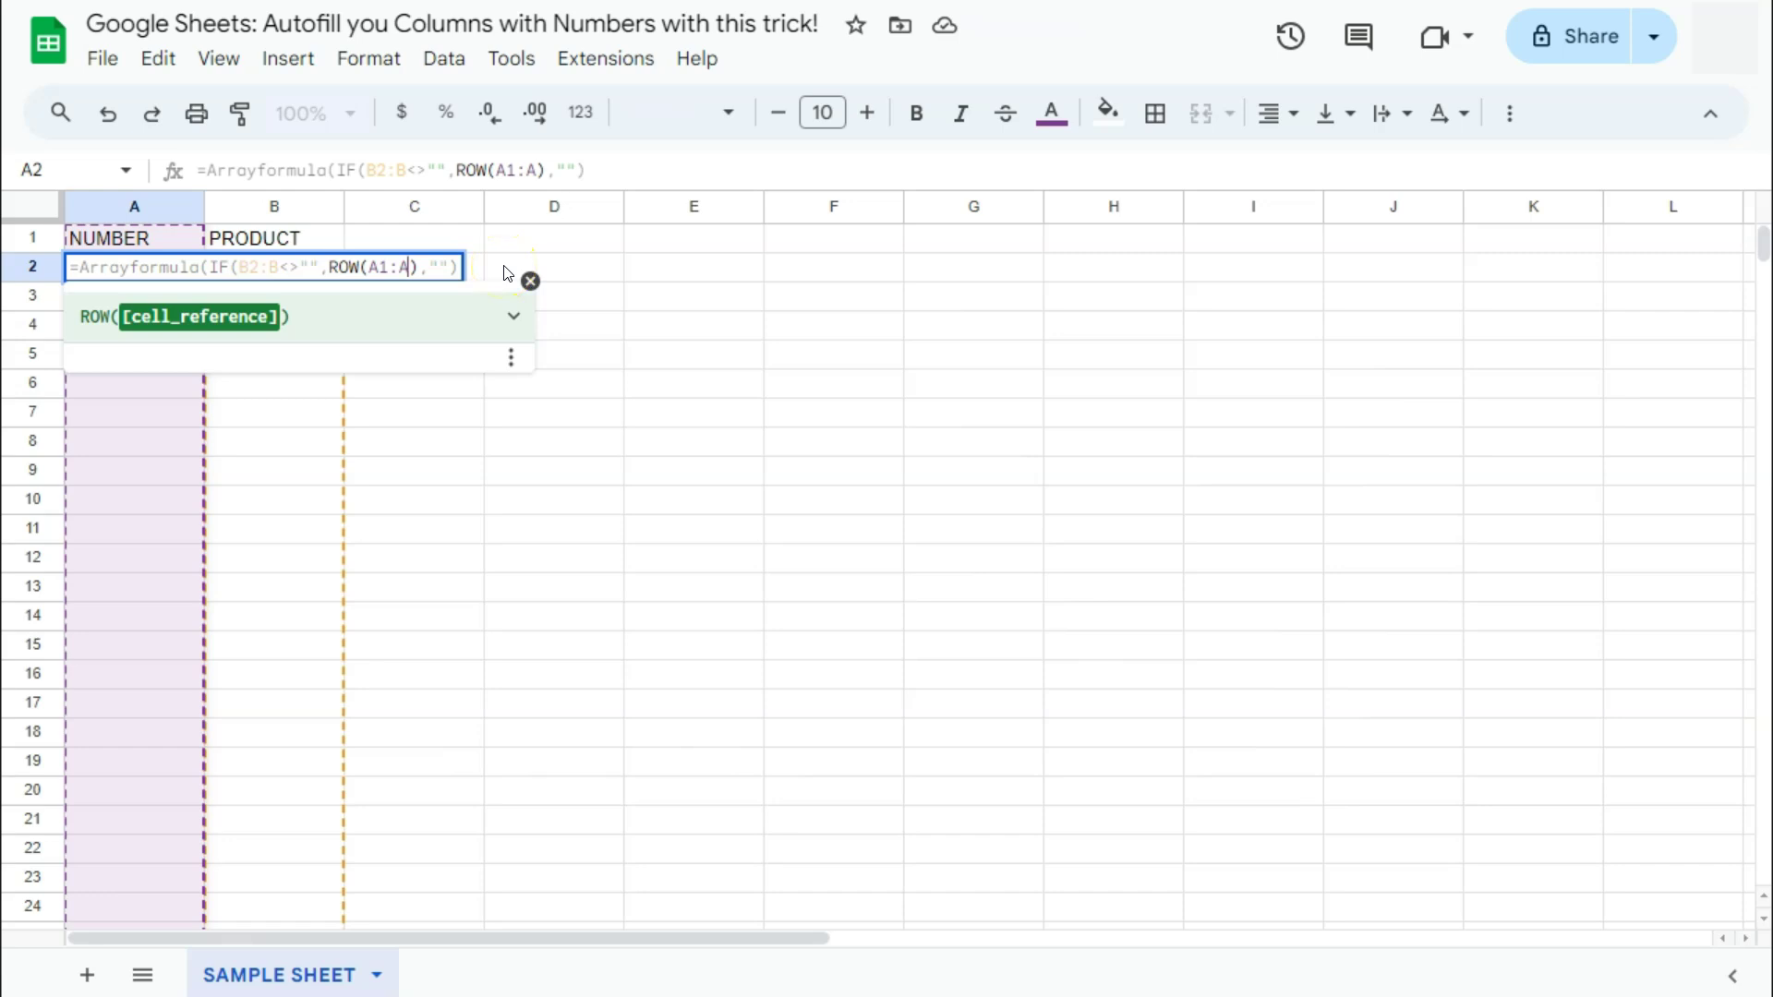
Step: Confirm the array formula and re-enter Lipstick in B2 to get number 1
{"action": "key", "text": "Return"}
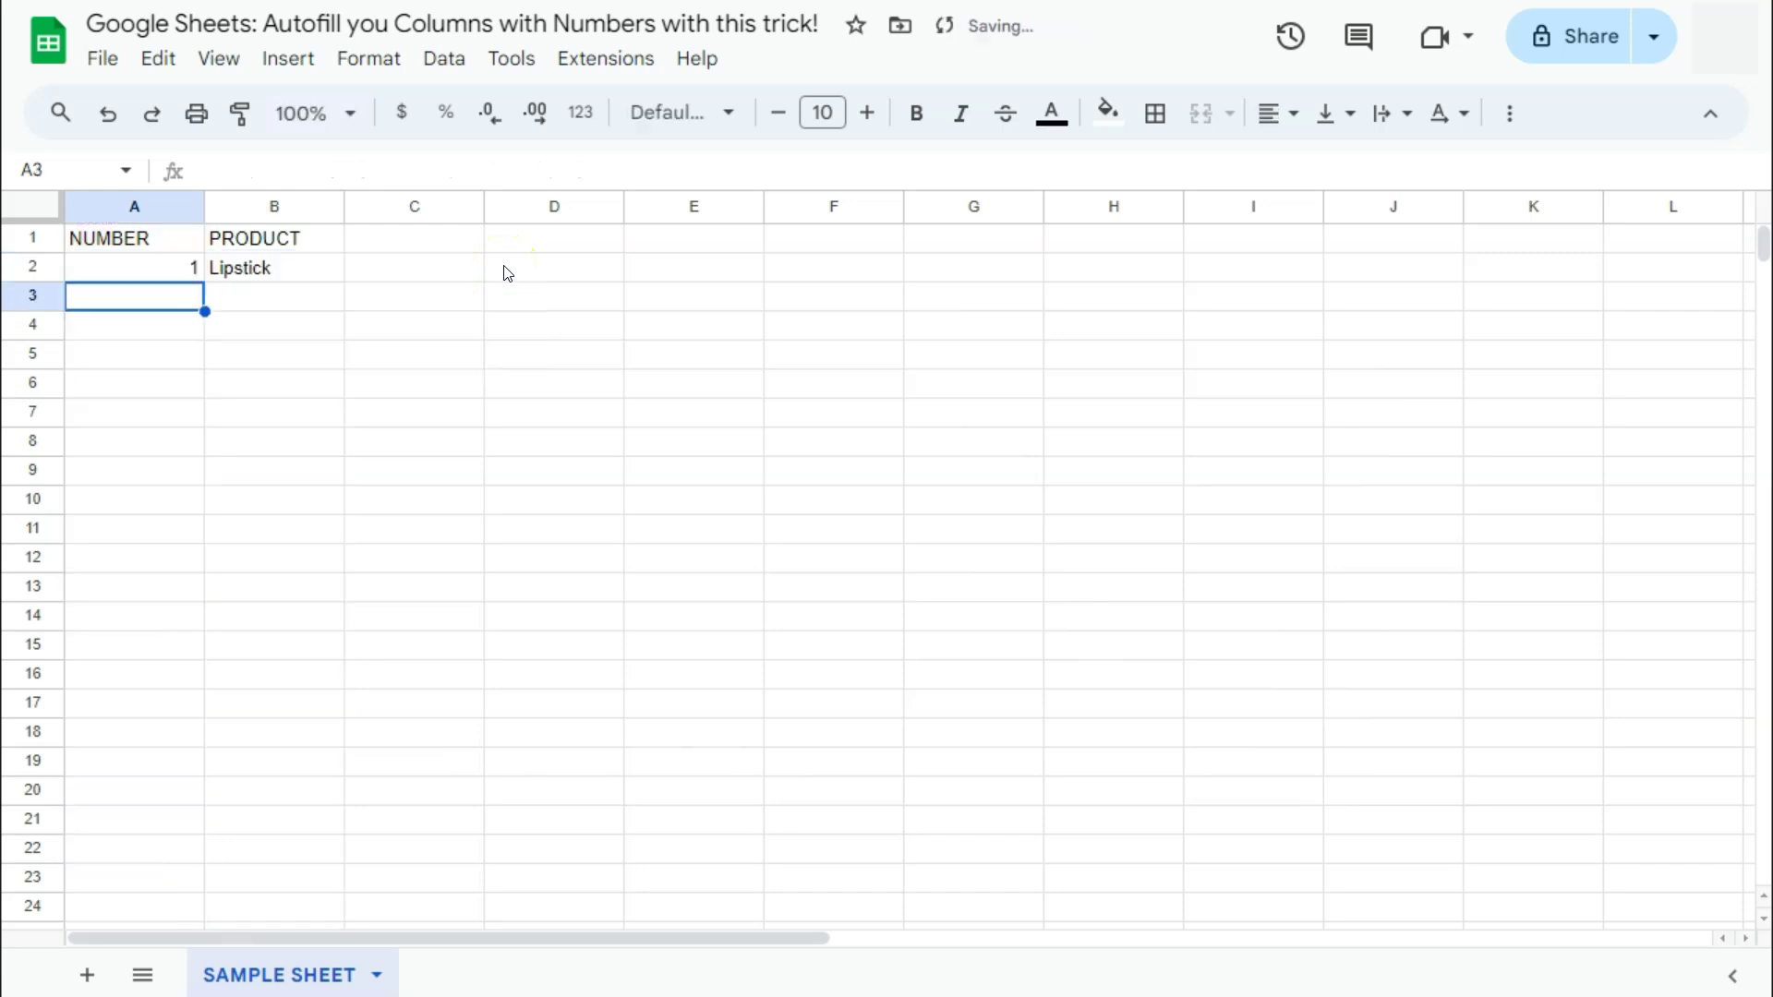
{"action": "left_click", "coordinate": [244, 274]}
{"action": "key", "text": "Delete"}
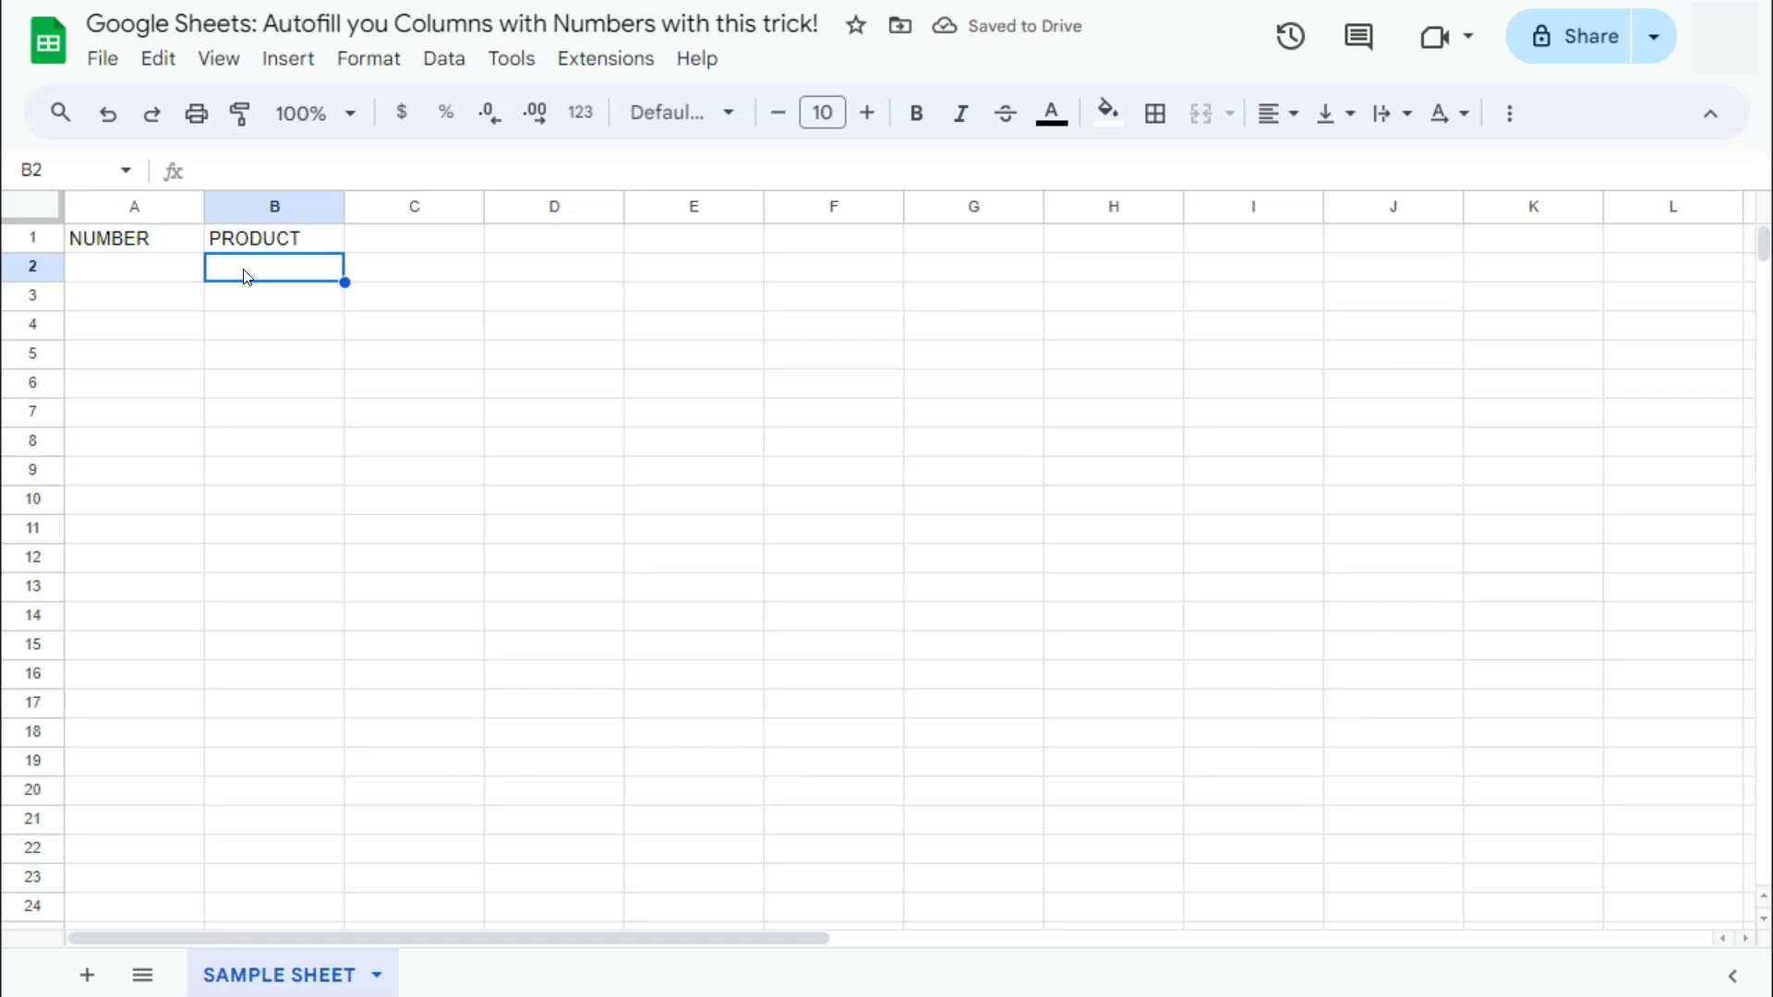
{"action": "type", "text": "Lipstick"}
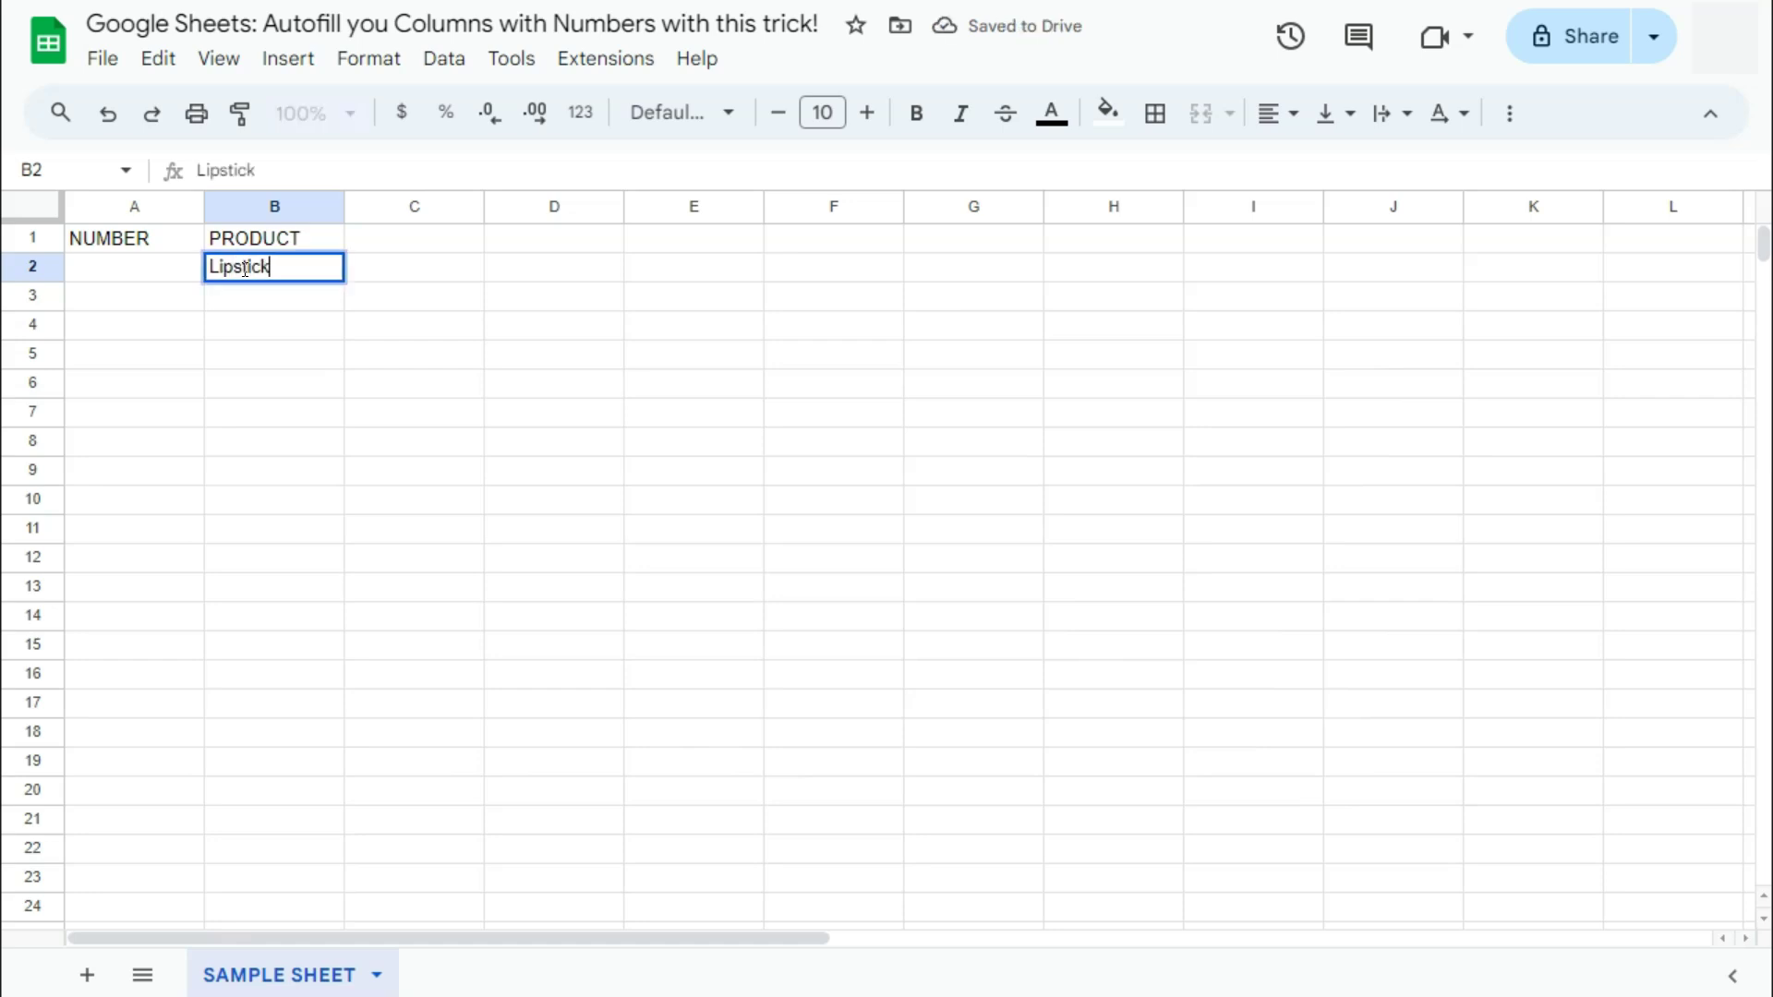
{"action": "key", "text": "Return"}
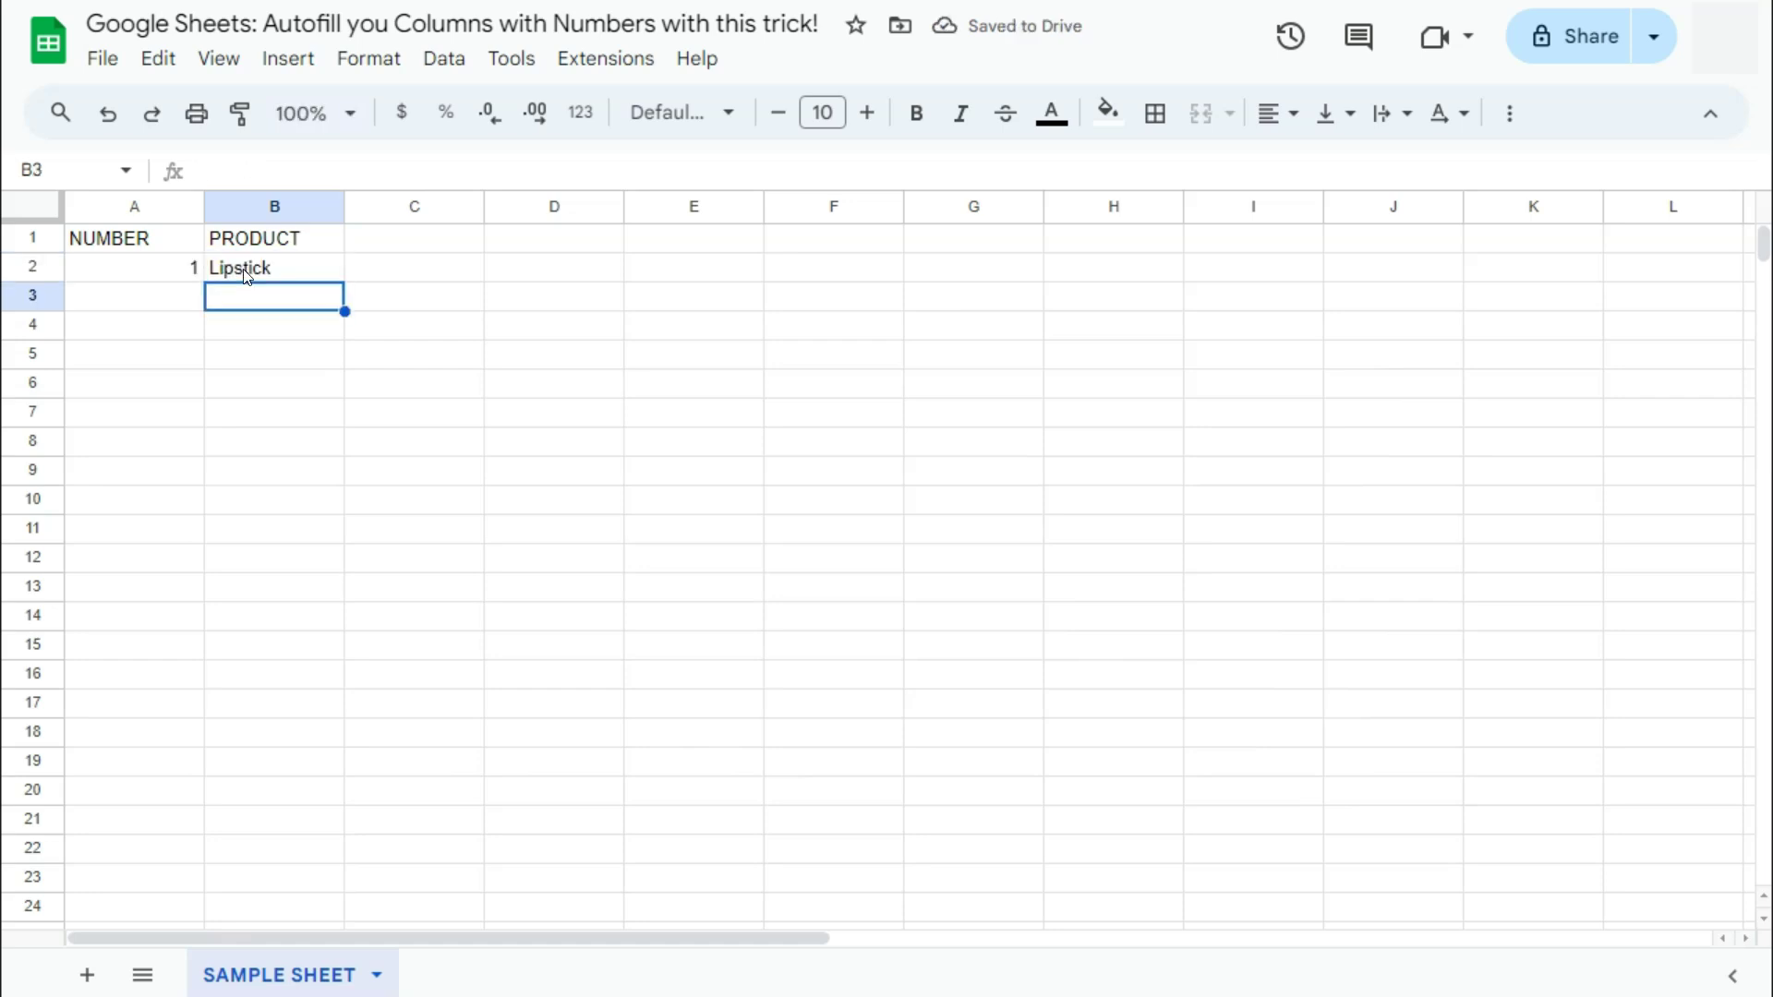
Step: Add Eyeshadow, Powder, Concealer and Eyeliner in B3:B6, auto-numbered 2 to 5
{"action": "type", "text": "Eyesh"}
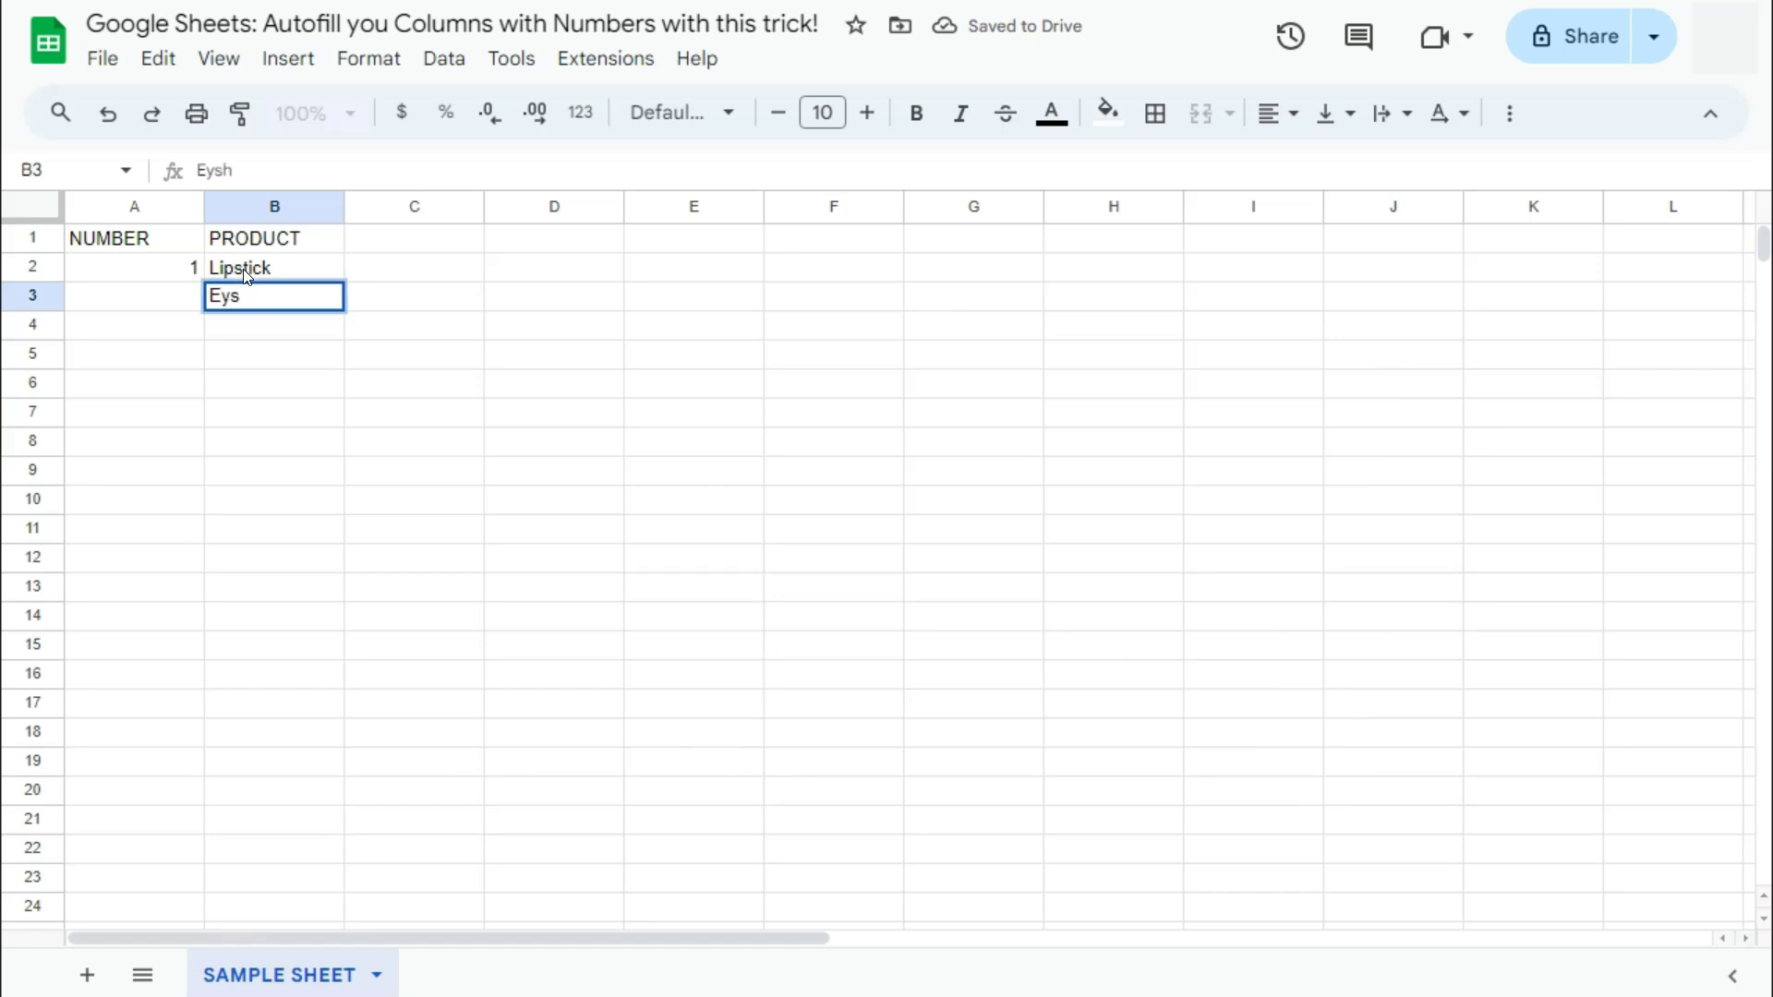
{"action": "type", "text": "adow"}
{"action": "key", "text": "Return"}
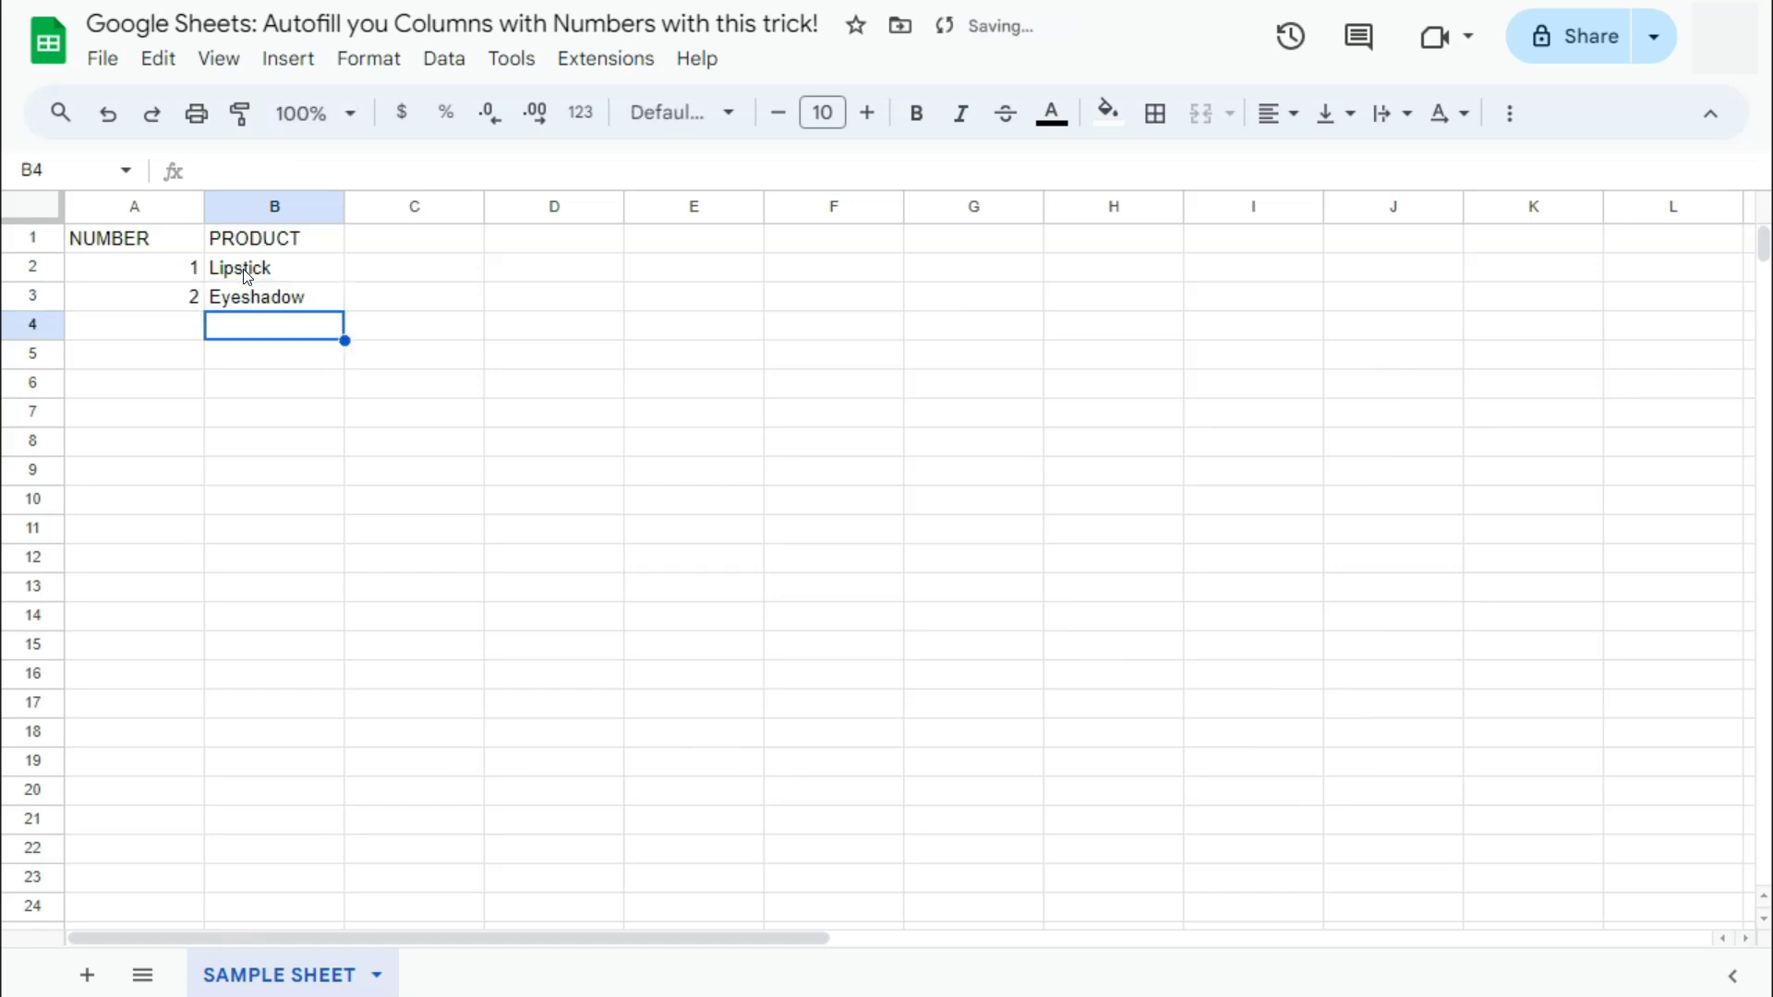
{"action": "type", "text": "Powder"}
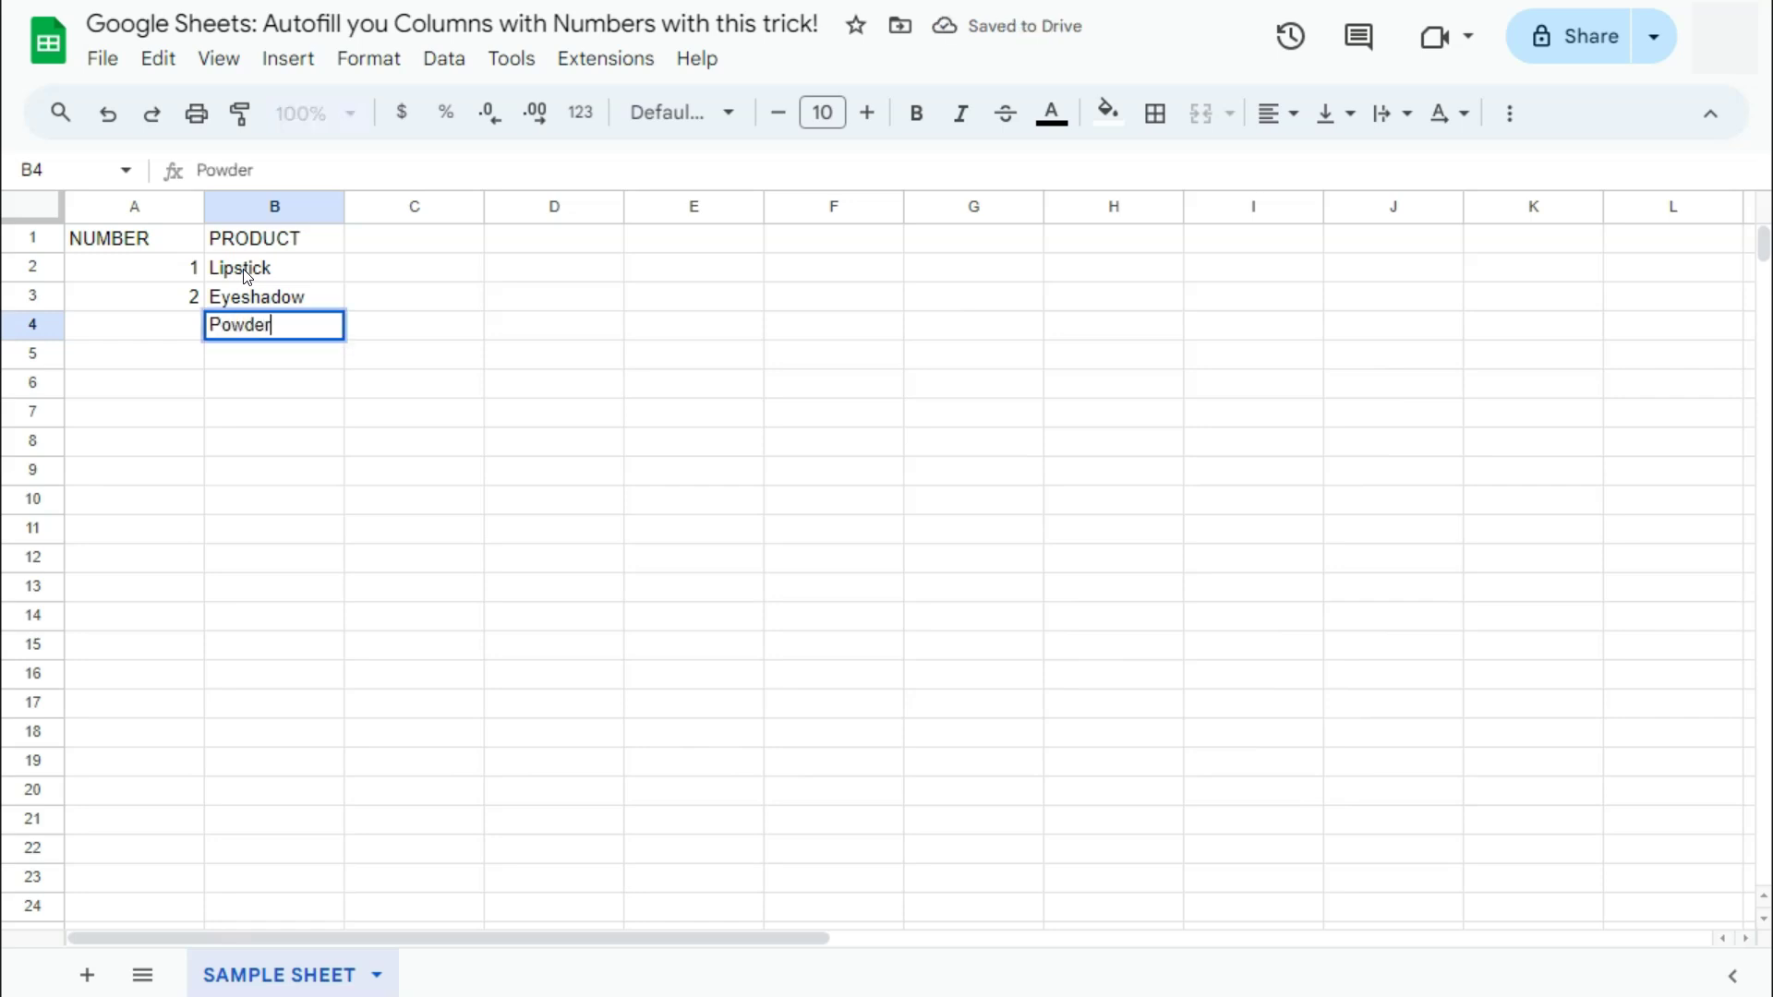
{"action": "key", "text": "Return"}
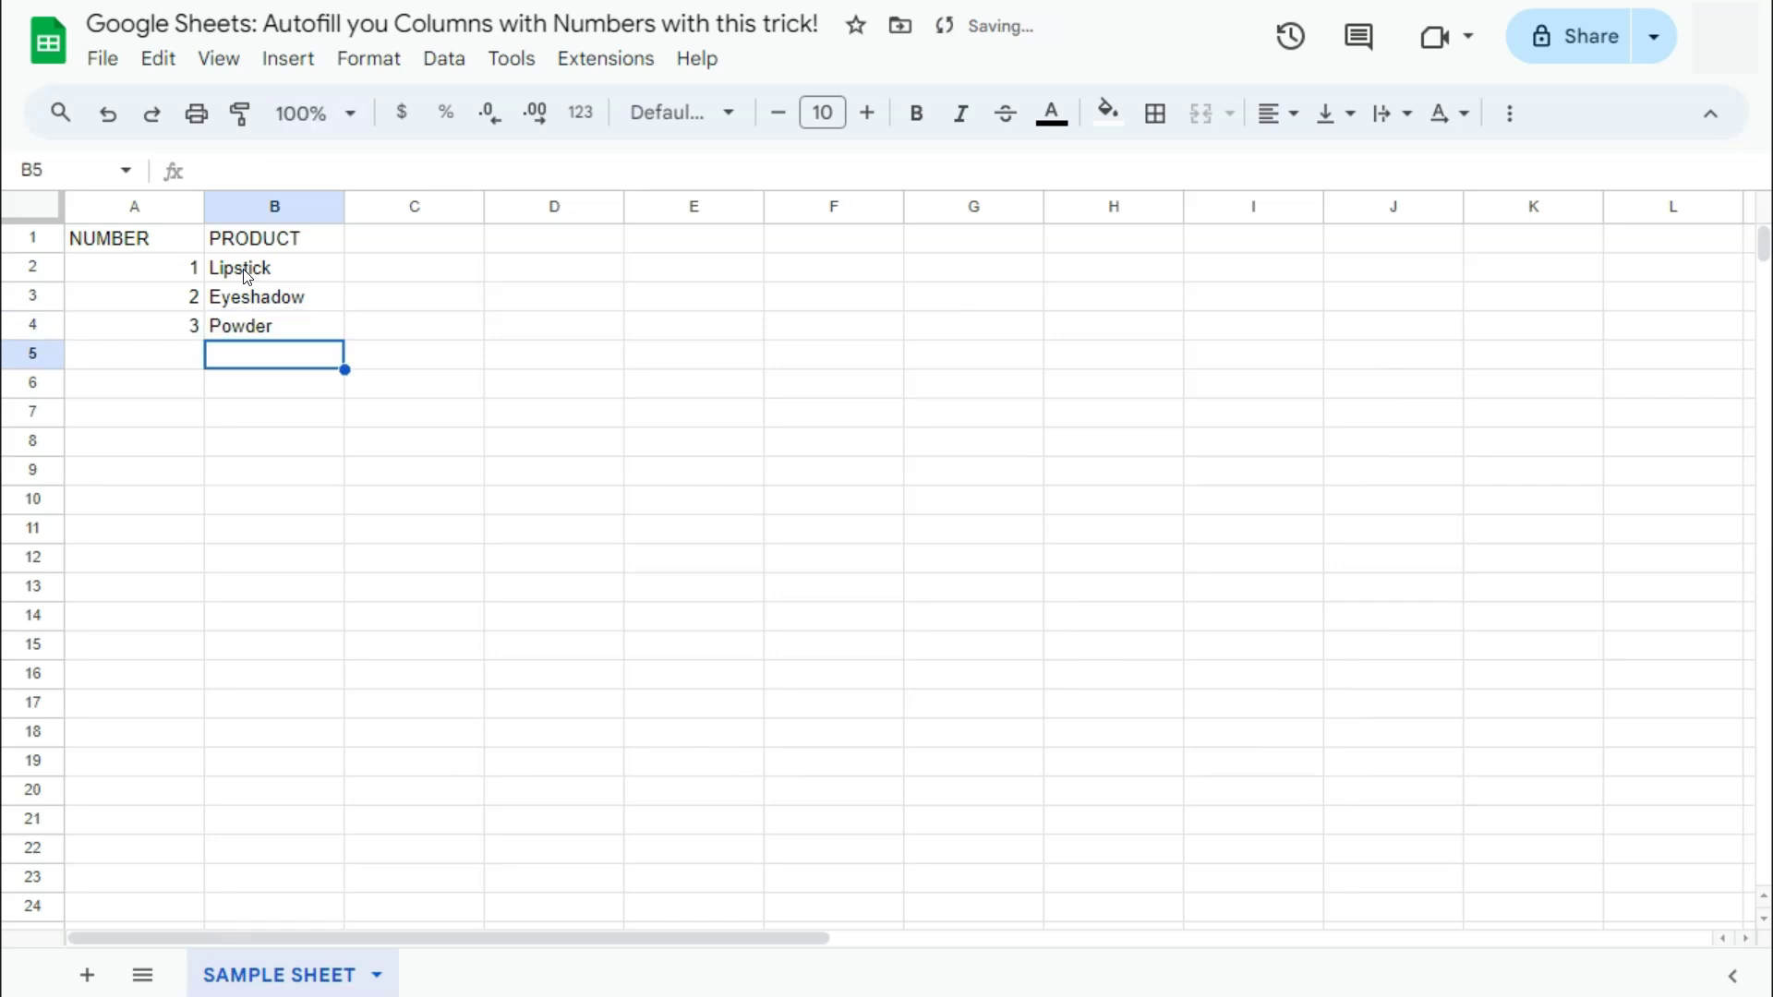
{"action": "type", "text": "Concealer"}
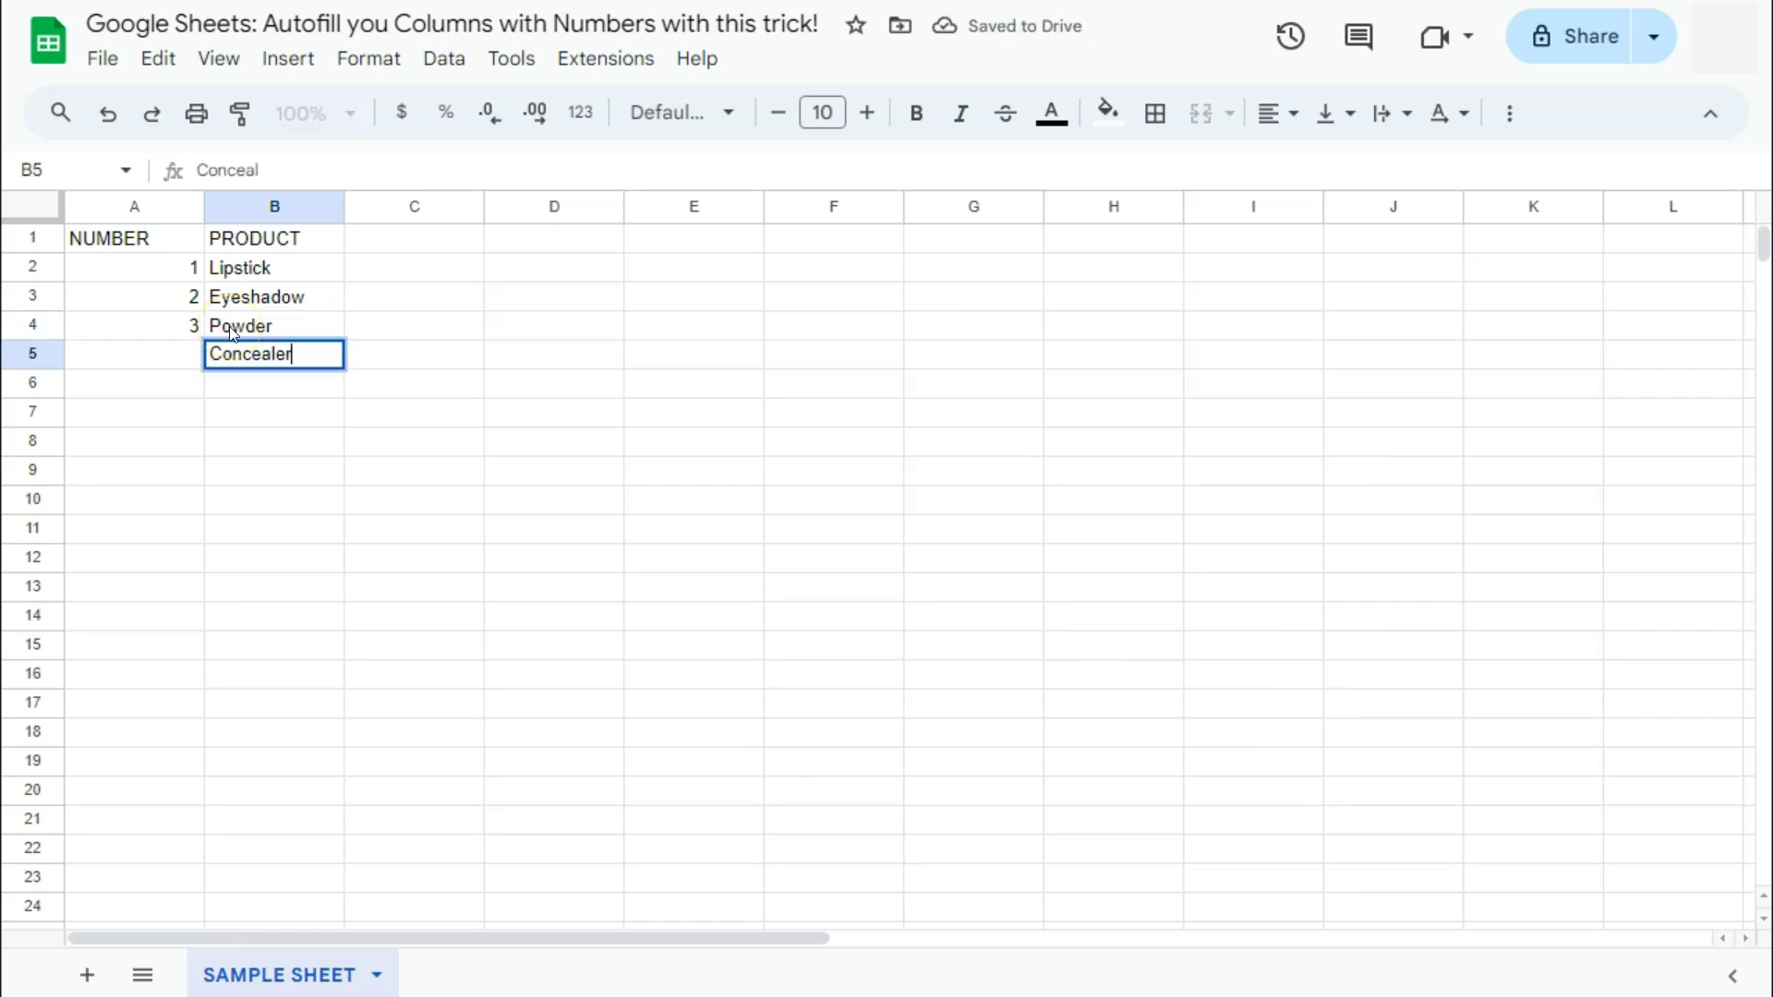
{"action": "key", "text": "Return"}
{"action": "type", "text": "Eyeliner"}
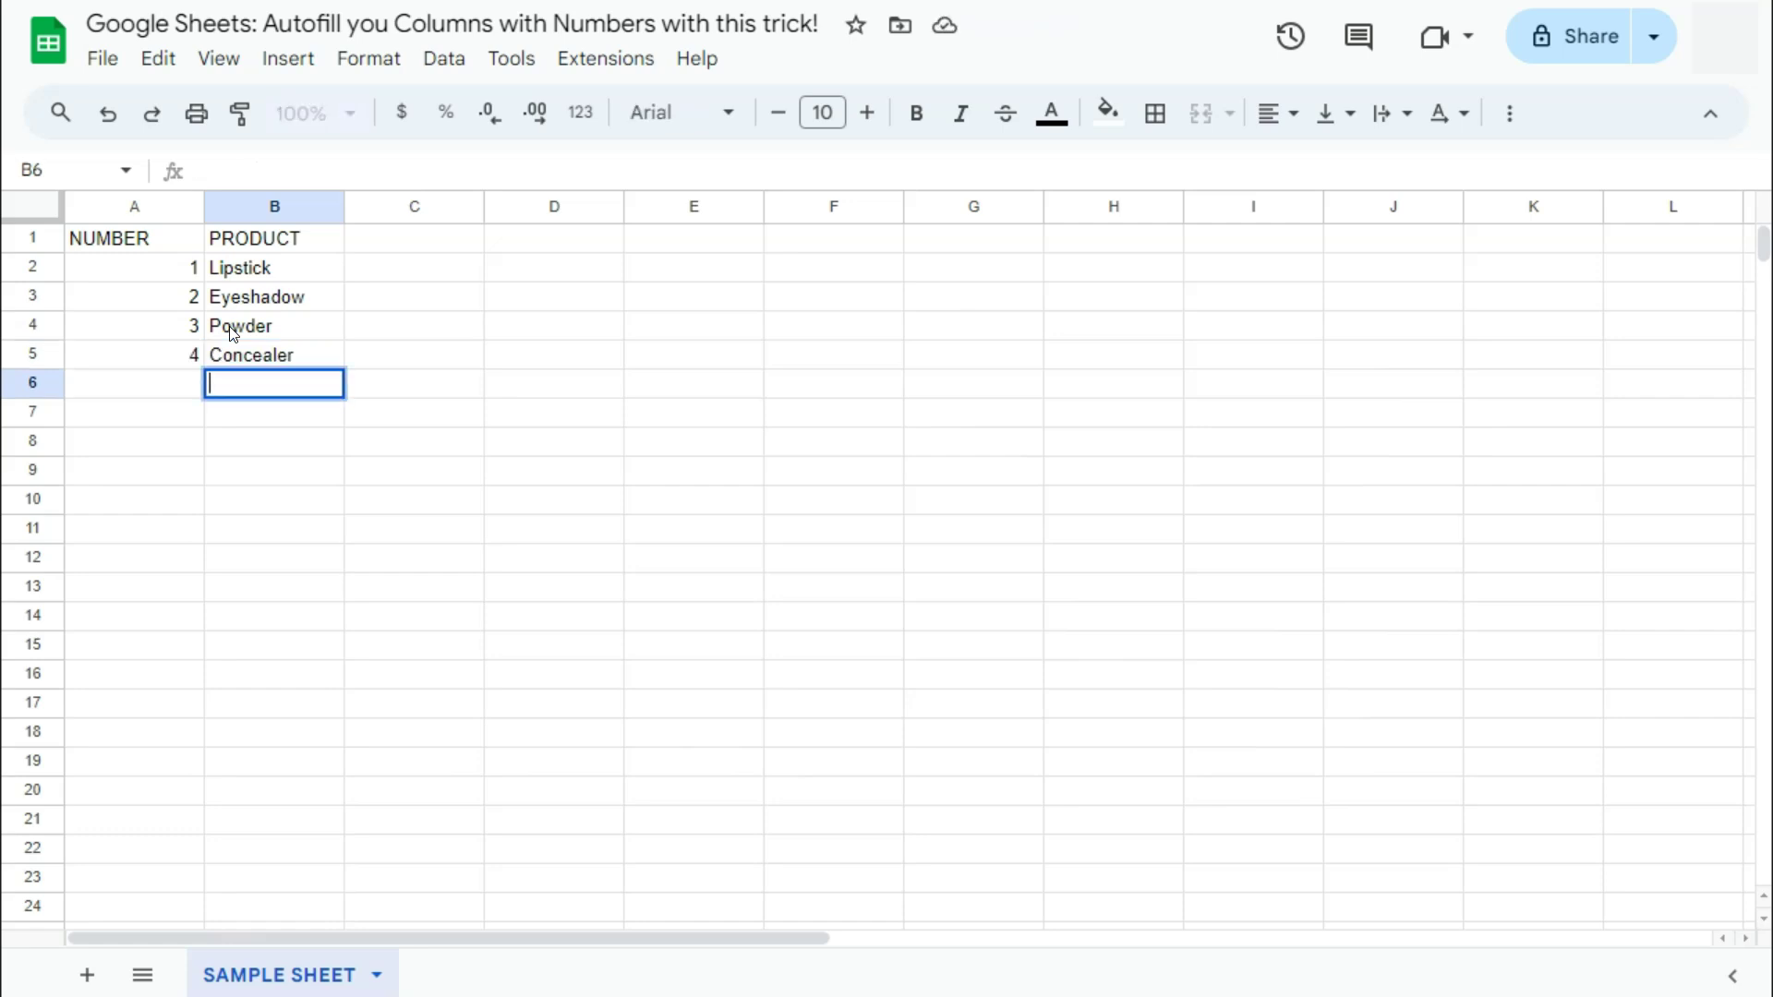
{"action": "key", "text": "Return"}
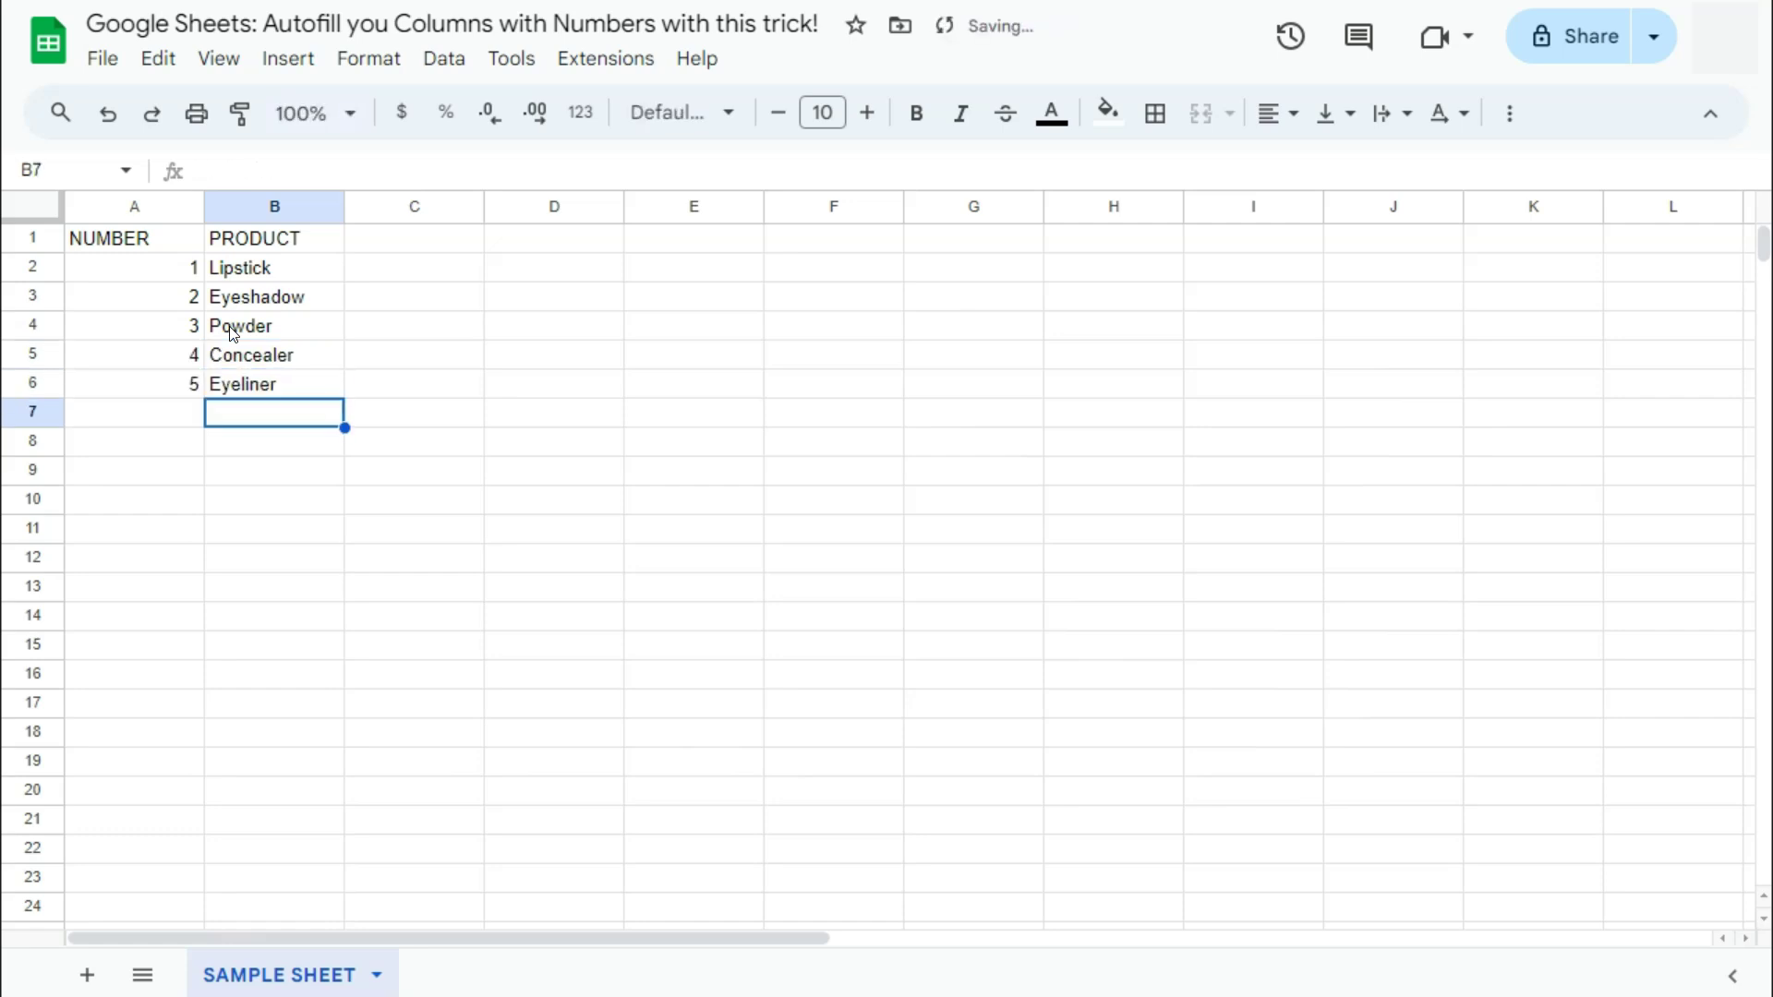